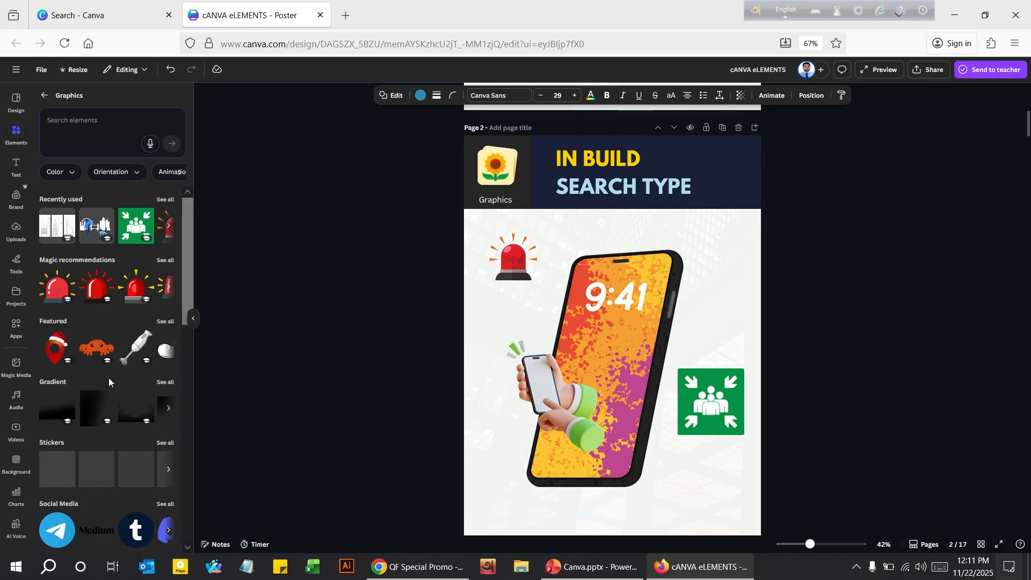
Move the hand-holding-phone graphic and the siren graphic slightly to the right on page 2.
{"action": "left_click", "coordinate": [595, 170]}
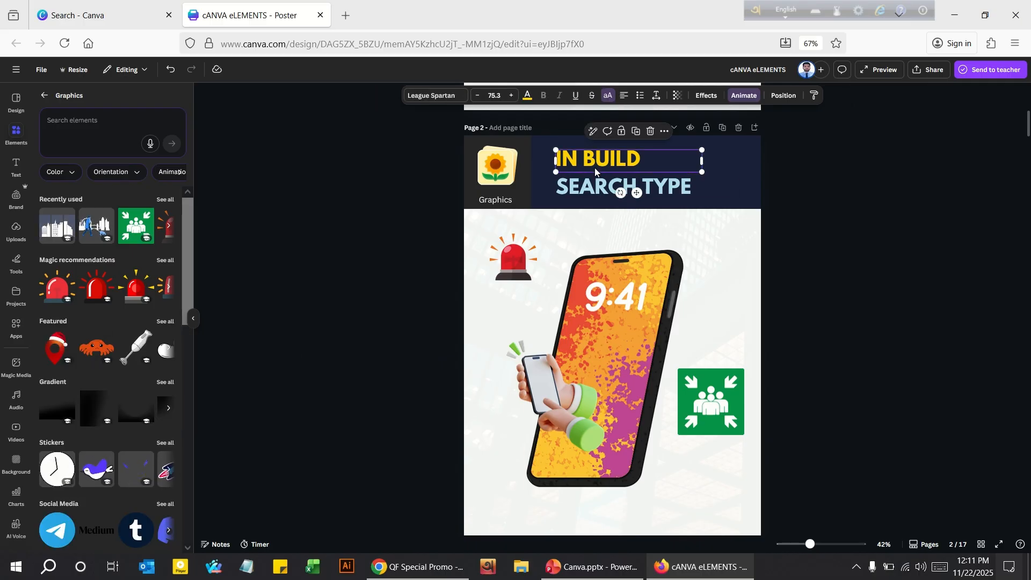
{"action": "left_click", "coordinate": [587, 188]}
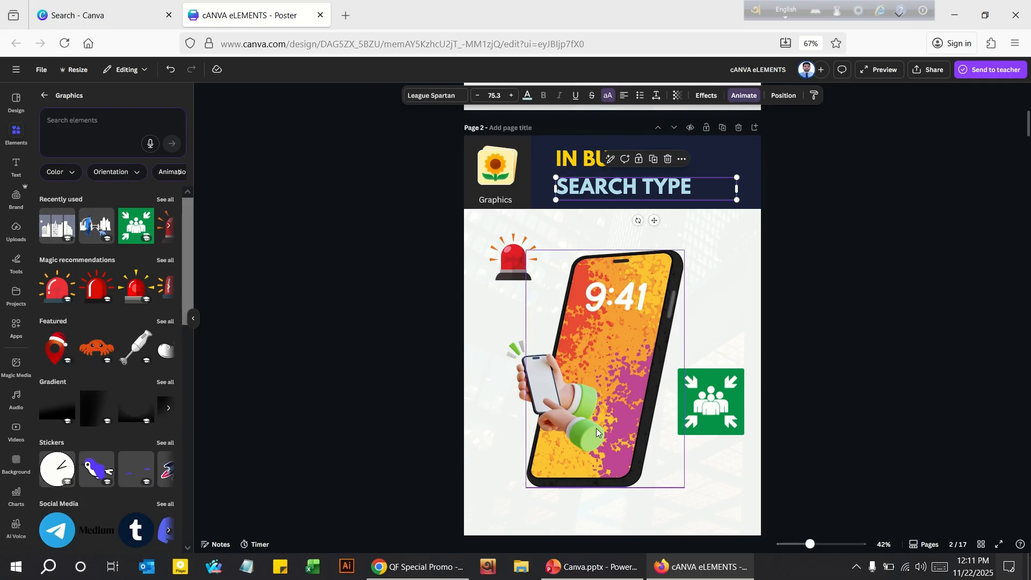
{"action": "mouse_move", "coordinate": [542, 387]}
{"action": "left_mouse_down"}
{"action": "mouse_move", "coordinate": [546, 322]}
{"action": "mouse_move", "coordinate": [560, 396]}
{"action": "left_mouse_up"}
{"action": "mouse_move", "coordinate": [522, 265]}
{"action": "left_mouse_down"}
{"action": "mouse_move", "coordinate": [500, 290]}
{"action": "mouse_move", "coordinate": [529, 263]}
{"action": "left_mouse_up"}
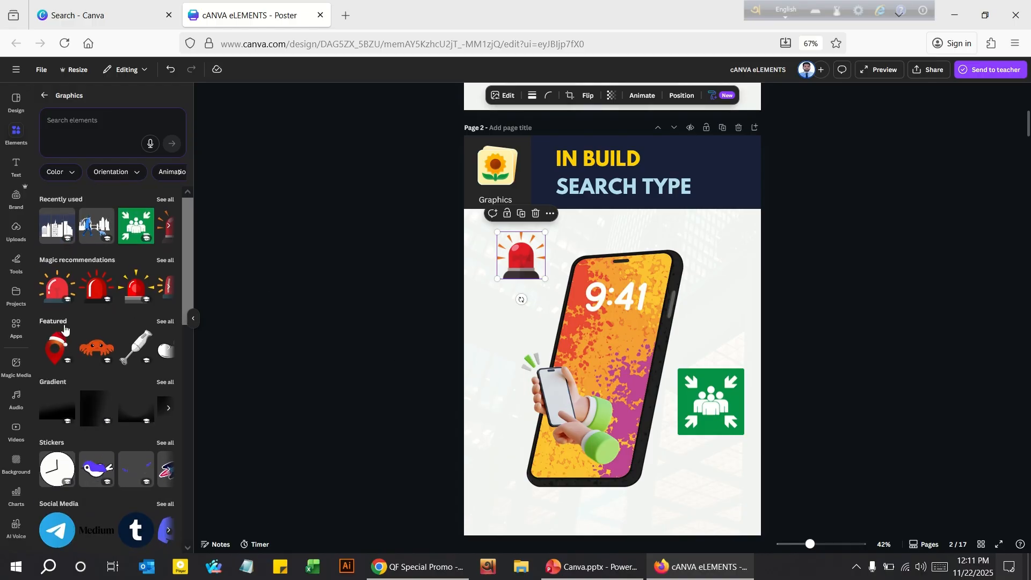
Browse the full Featured graphics collection and insert the black LinkedIn logo on page 2.
{"action": "left_click", "coordinate": [165, 323]}
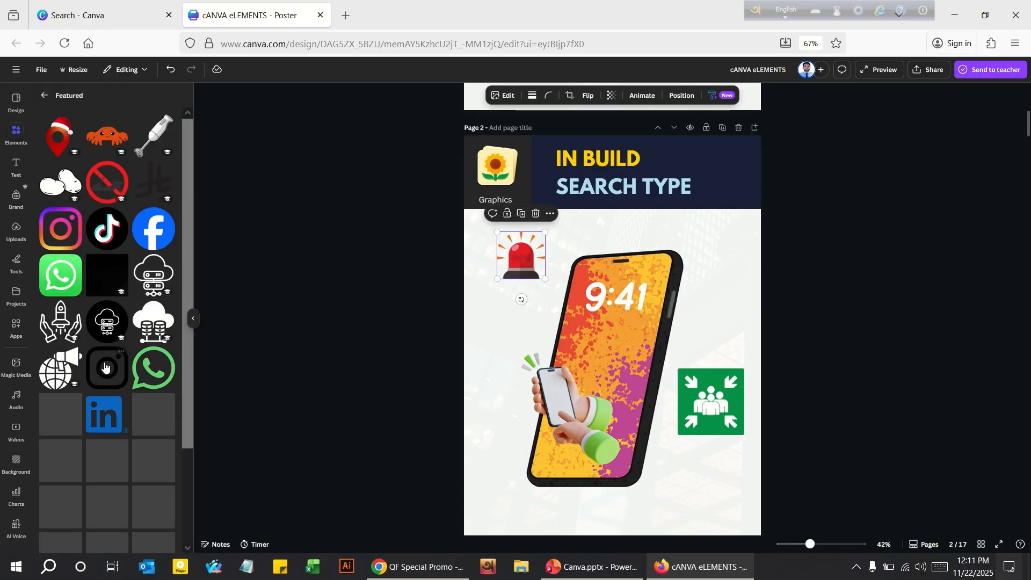
{"action": "scroll", "coordinate": [105, 367], "scroll_direction": "down", "scroll_amount": 8}
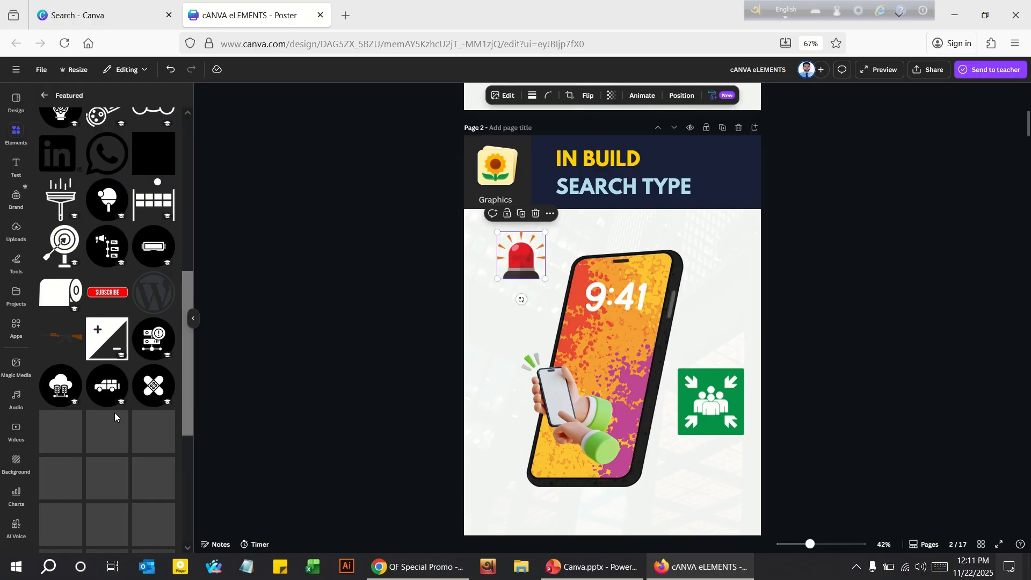
{"action": "scroll", "coordinate": [114, 409], "scroll_direction": "down", "scroll_amount": 5}
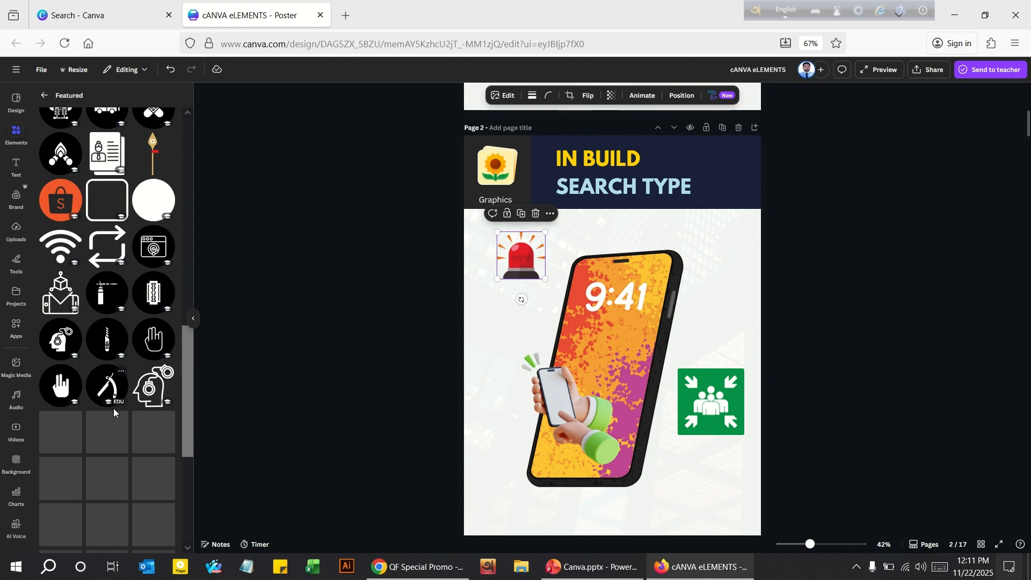
{"action": "scroll", "coordinate": [114, 408], "scroll_direction": "up", "scroll_amount": 12}
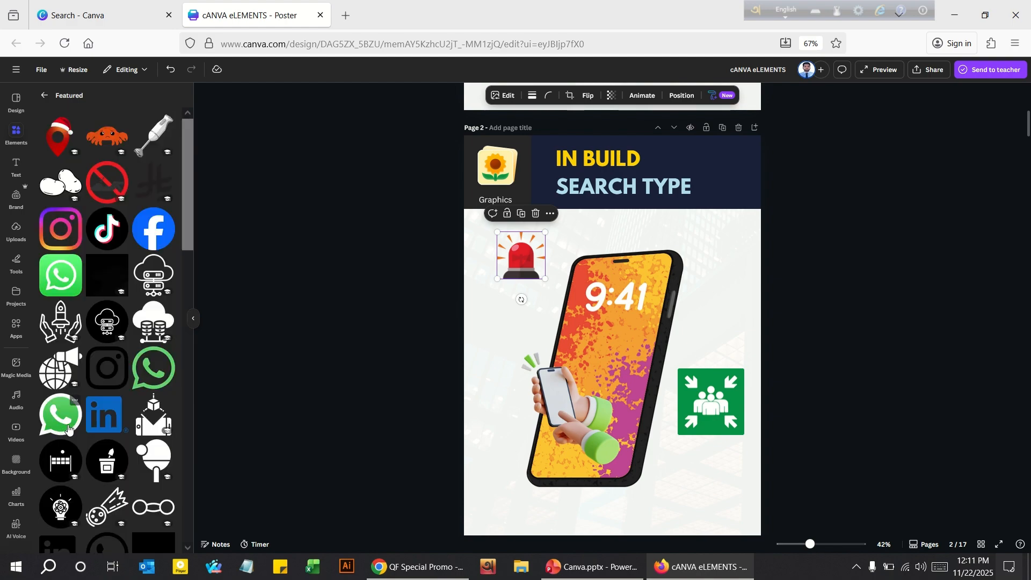
{"action": "scroll", "coordinate": [70, 403], "scroll_direction": "down", "scroll_amount": 3}
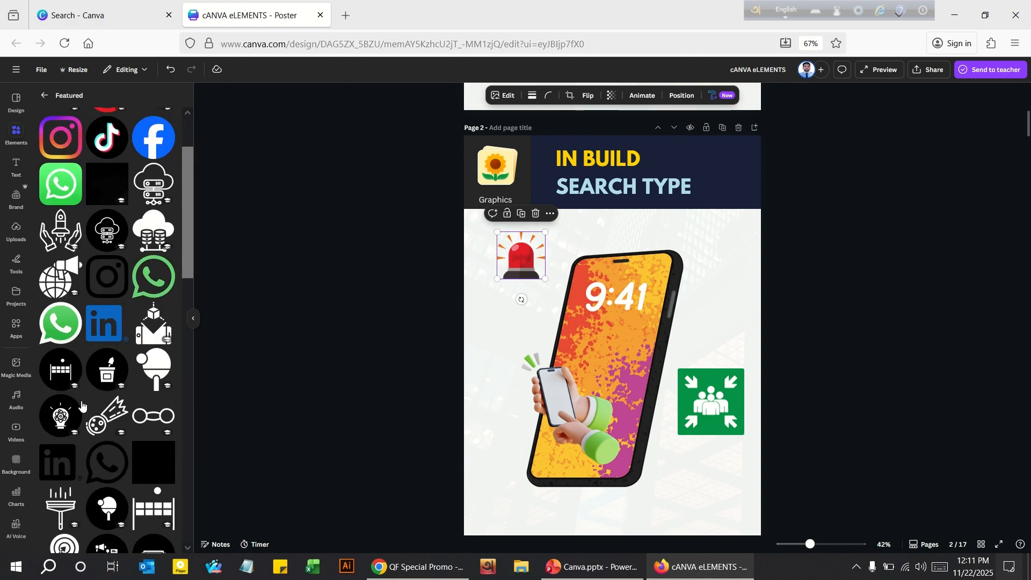
{"action": "left_click", "coordinate": [56, 459]}
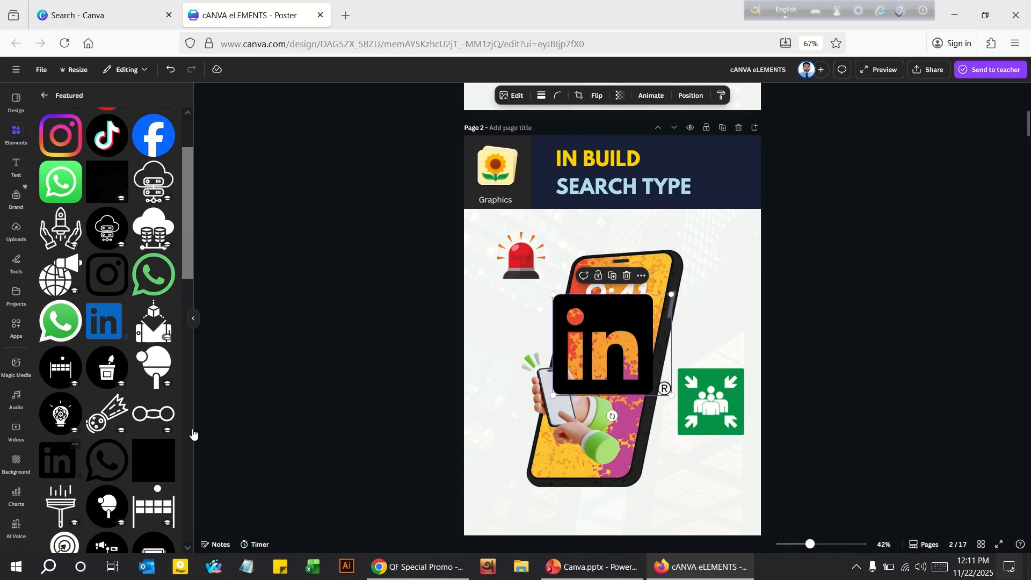
Delete the large phone mockup and the hand-holding-phone graphic, and move the LinkedIn logo up beside the siren.
{"action": "left_click", "coordinate": [663, 277]}
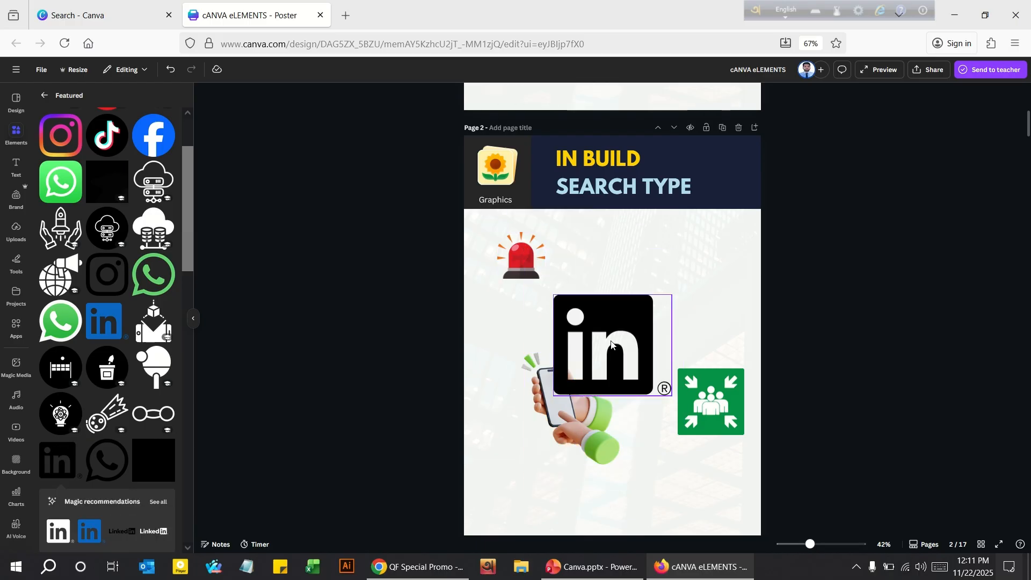
{"action": "left_click_drag", "start_coordinate": [611, 343], "coordinate": [630, 291]}
{"action": "left_click", "coordinate": [539, 400]}
{"action": "key", "text": "Delete"}
Recolor the LinkedIn logo, trying light blue and settling on dark blue from the default solid colors.
{"action": "left_click", "coordinate": [596, 282]}
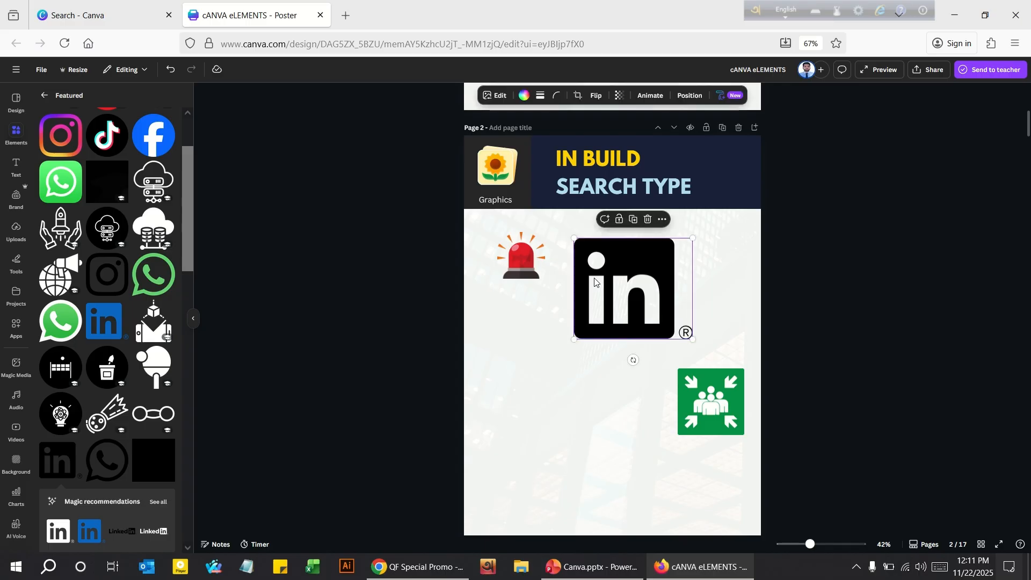
{"action": "left_click", "coordinate": [524, 95]}
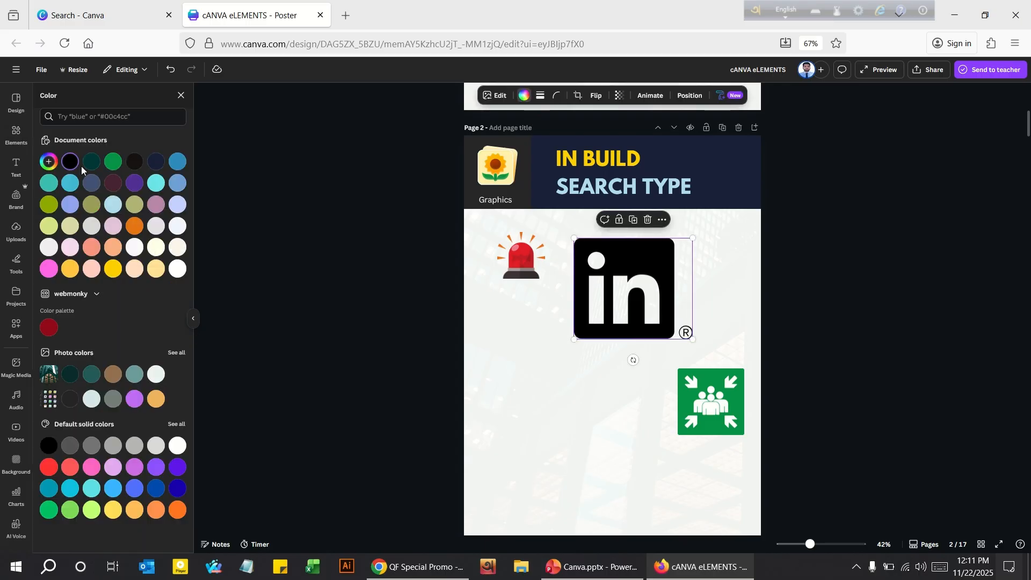
{"action": "left_click", "coordinate": [69, 184]}
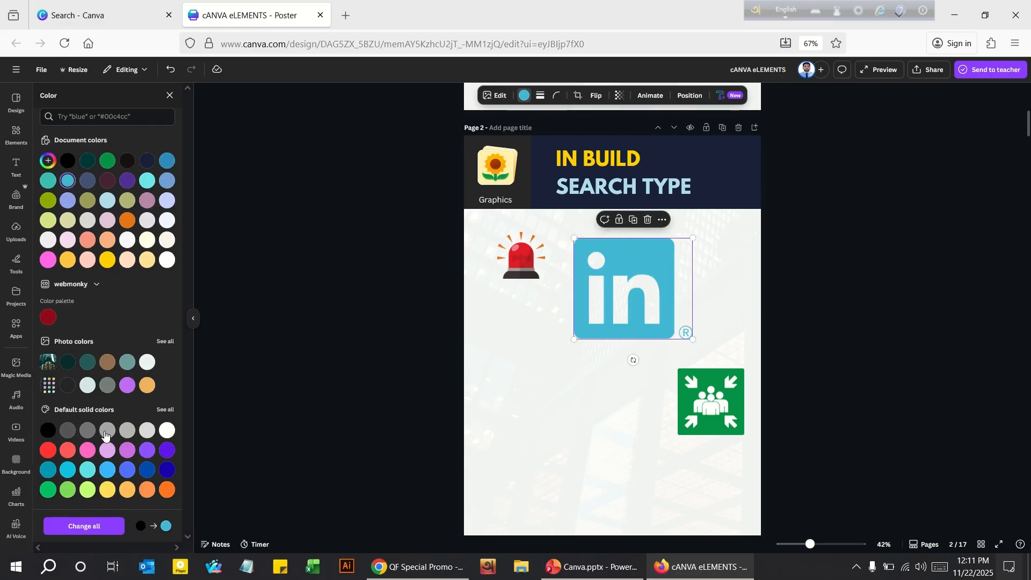
{"action": "left_click", "coordinate": [167, 471]}
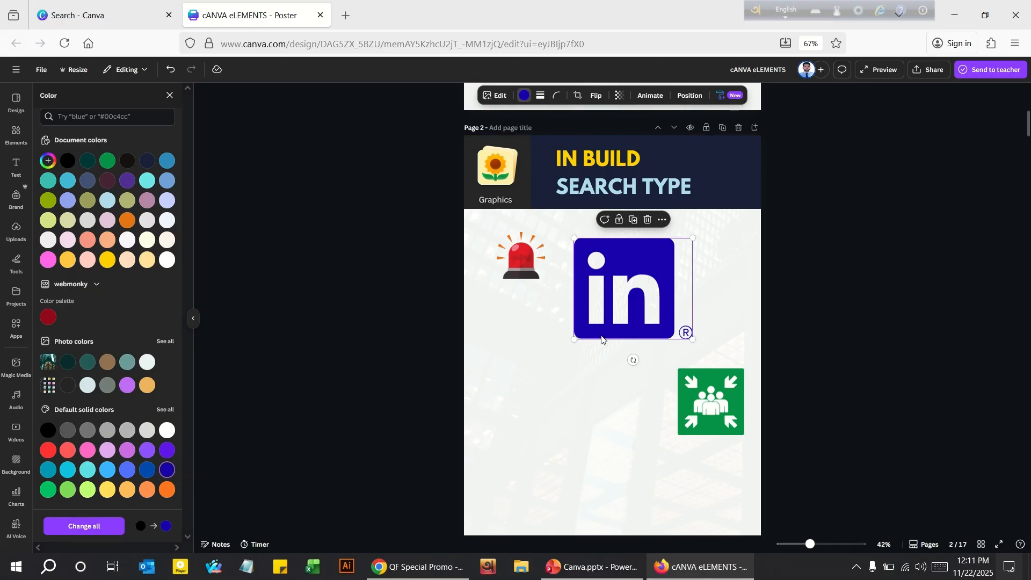
{"action": "left_click", "coordinate": [545, 449]}
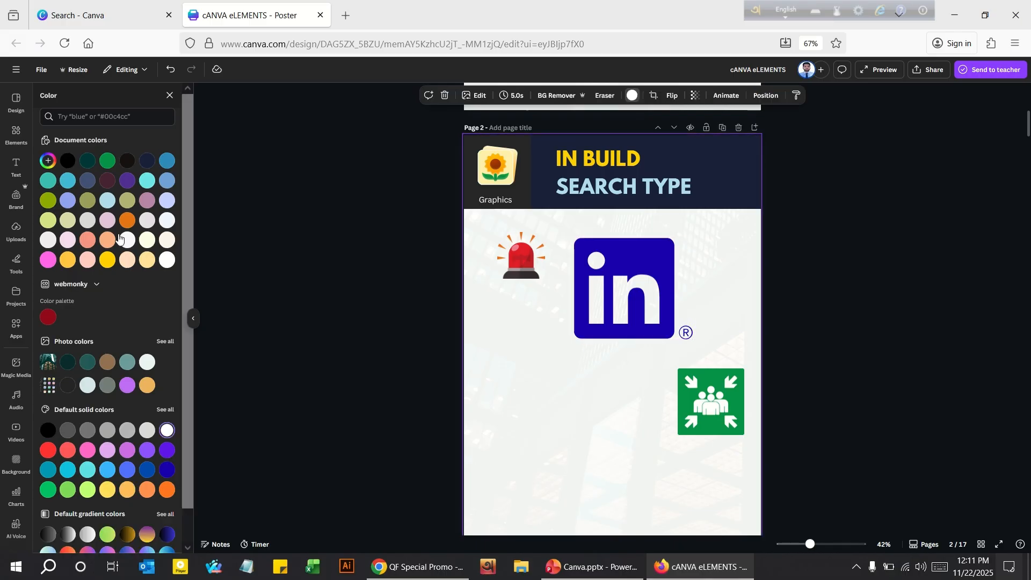
{"action": "left_click", "coordinate": [169, 100]}
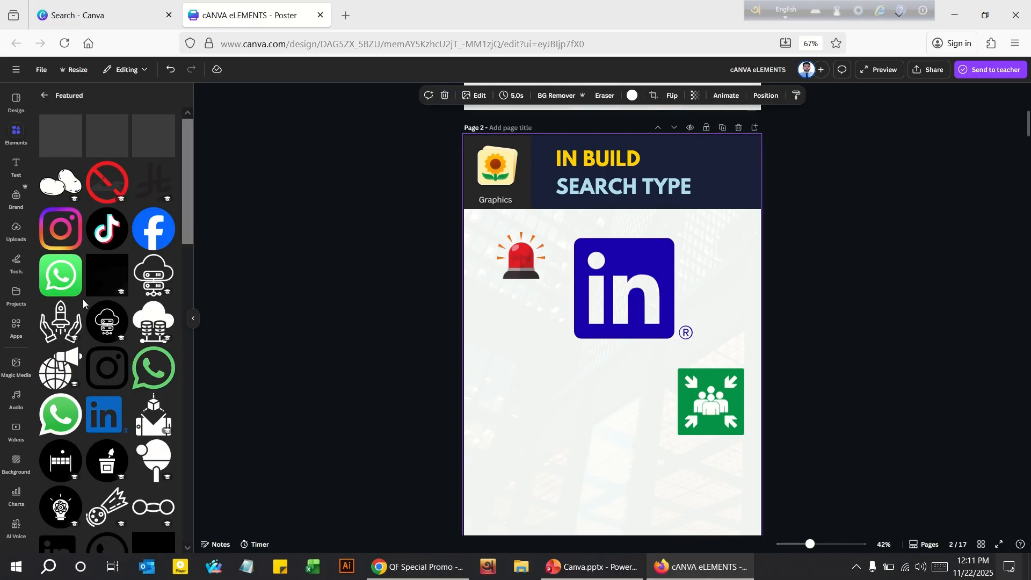
Insert a black fading gradient from the Gradient graphics directly below the page 2 header and stretch it to the full page width.
{"action": "scroll", "coordinate": [83, 299], "scroll_direction": "down", "scroll_amount": 5}
{"action": "left_click", "coordinate": [45, 96]}
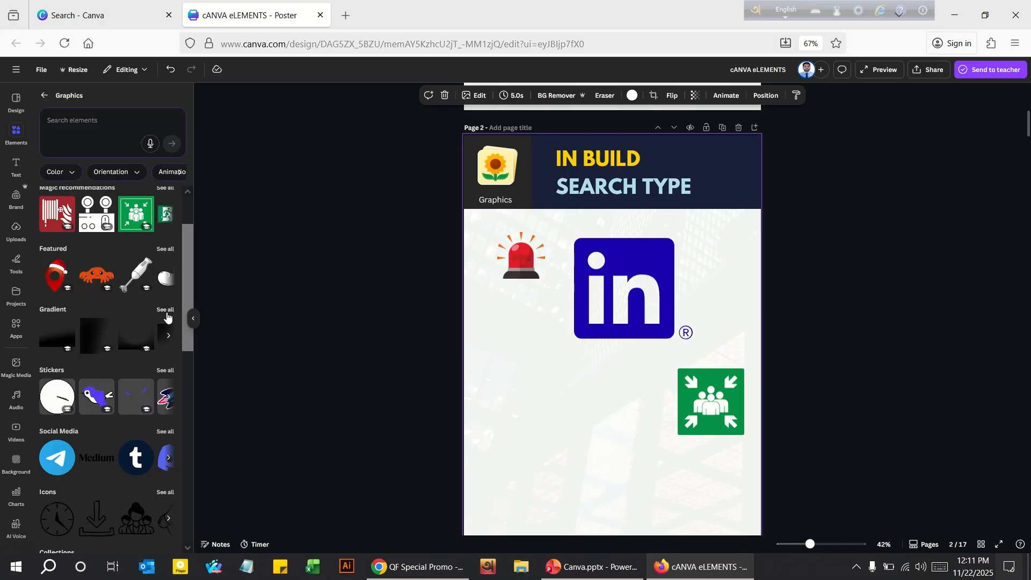
{"action": "left_click", "coordinate": [165, 310]}
{"action": "scroll", "coordinate": [101, 446], "scroll_direction": "down", "scroll_amount": 2}
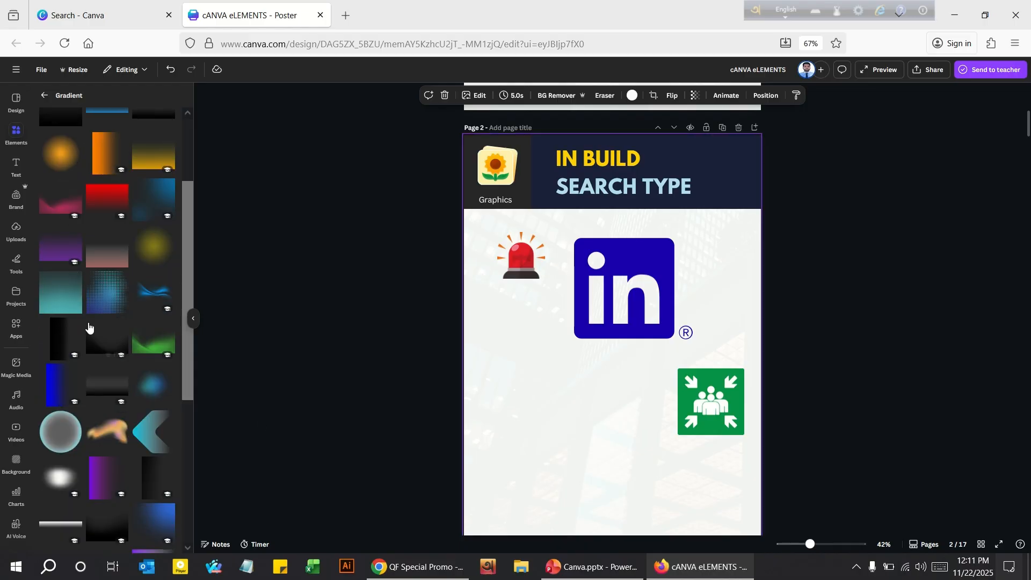
{"action": "scroll", "coordinate": [95, 311], "scroll_direction": "up", "scroll_amount": 3}
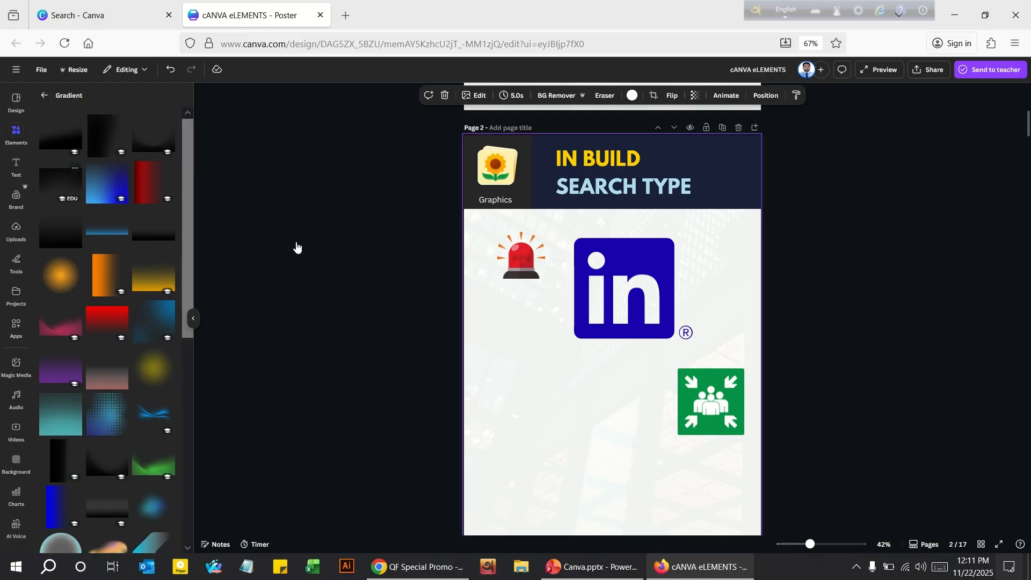
{"action": "left_click_drag", "start_coordinate": [61, 182], "coordinate": [547, 302]}
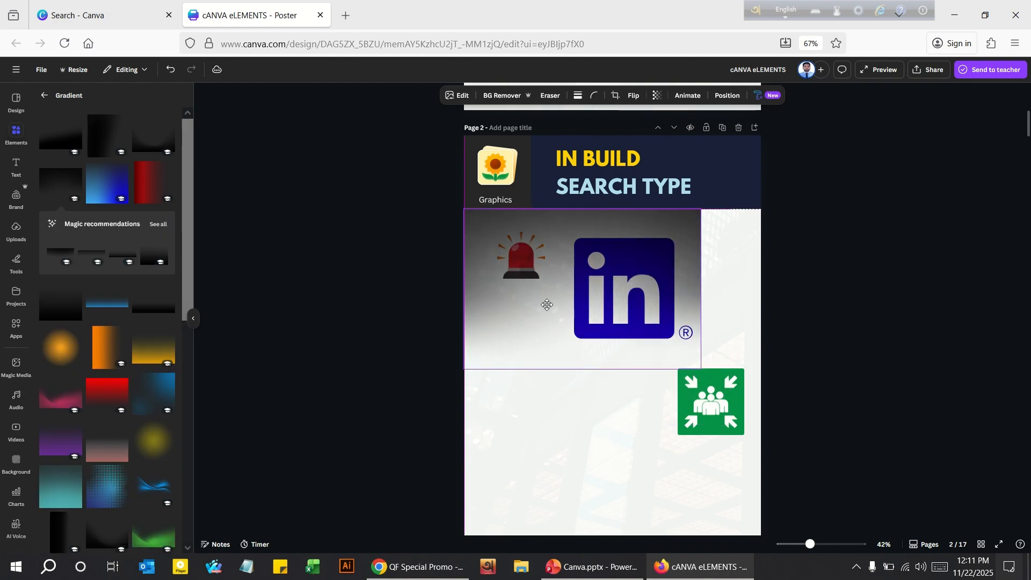
{"action": "left_click_drag", "start_coordinate": [698, 293], "coordinate": [755, 301]}
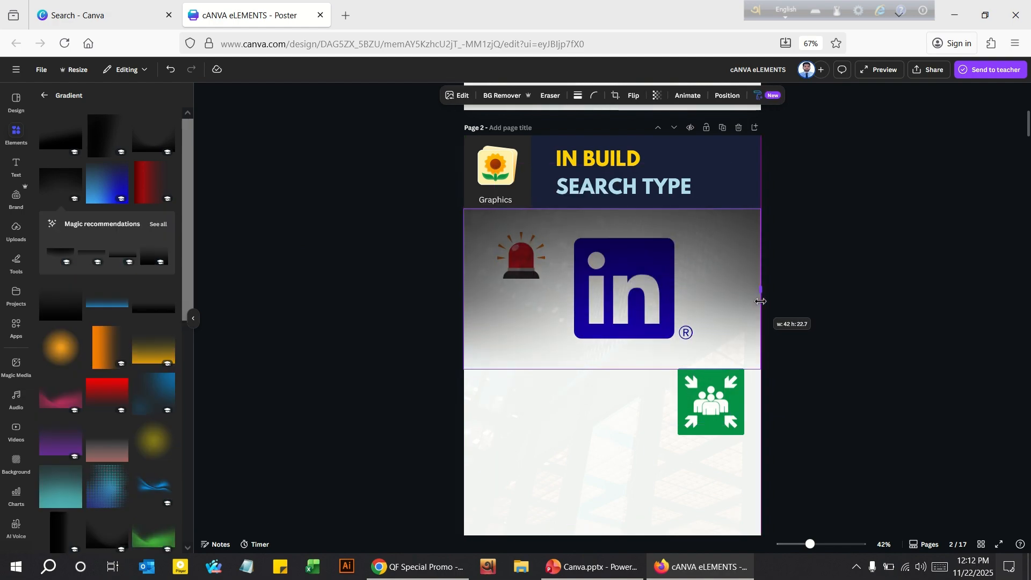
Send the black gradient behind the LinkedIn logo and the siren.
{"action": "right_click", "coordinate": [693, 246]}
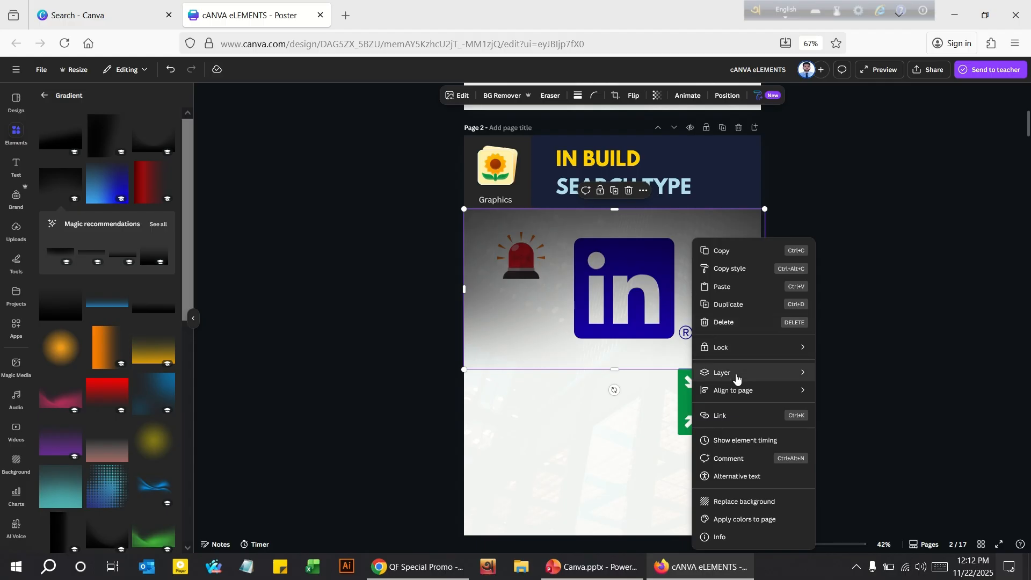
{"action": "mouse_move", "coordinate": [739, 378]}
{"action": "left_click", "coordinate": [859, 426]}
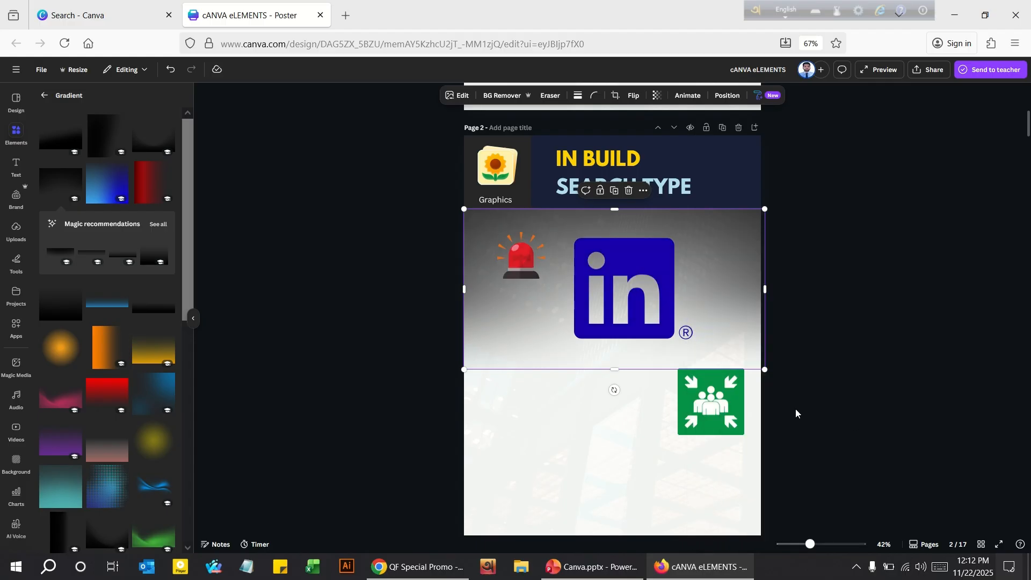
{"action": "left_click", "coordinate": [551, 501]}
Nudge the LinkedIn logo slightly down, and place a blue fading gradient along the bottom edge of page 2.
{"action": "mouse_move", "coordinate": [648, 285]}
{"action": "left_mouse_down"}
{"action": "mouse_move", "coordinate": [670, 371]}
{"action": "mouse_move", "coordinate": [654, 296]}
{"action": "left_mouse_up"}
{"action": "left_click", "coordinate": [569, 384]}
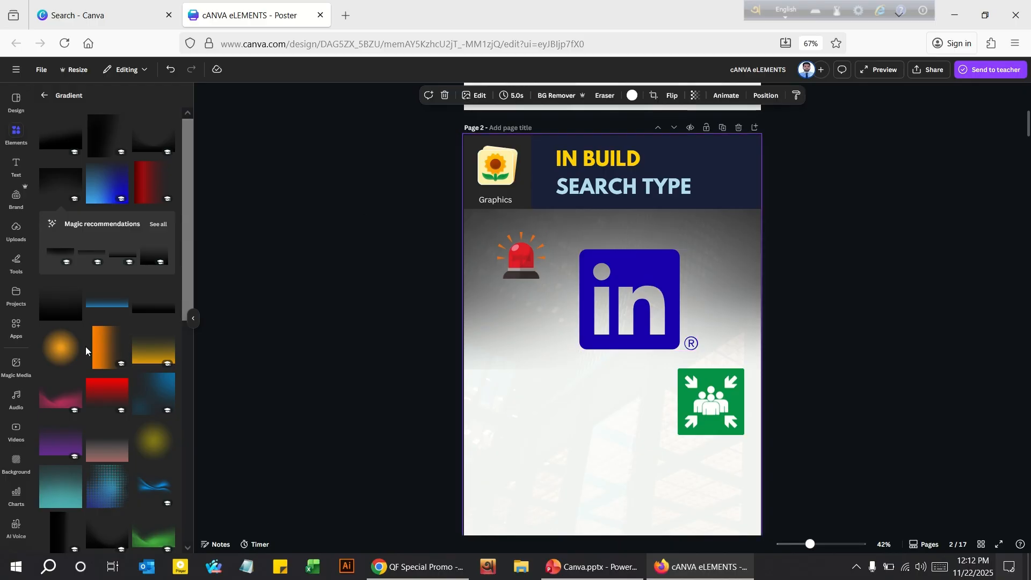
{"action": "scroll", "coordinate": [107, 349], "scroll_direction": "down", "scroll_amount": 3}
{"action": "left_click", "coordinate": [108, 170]}
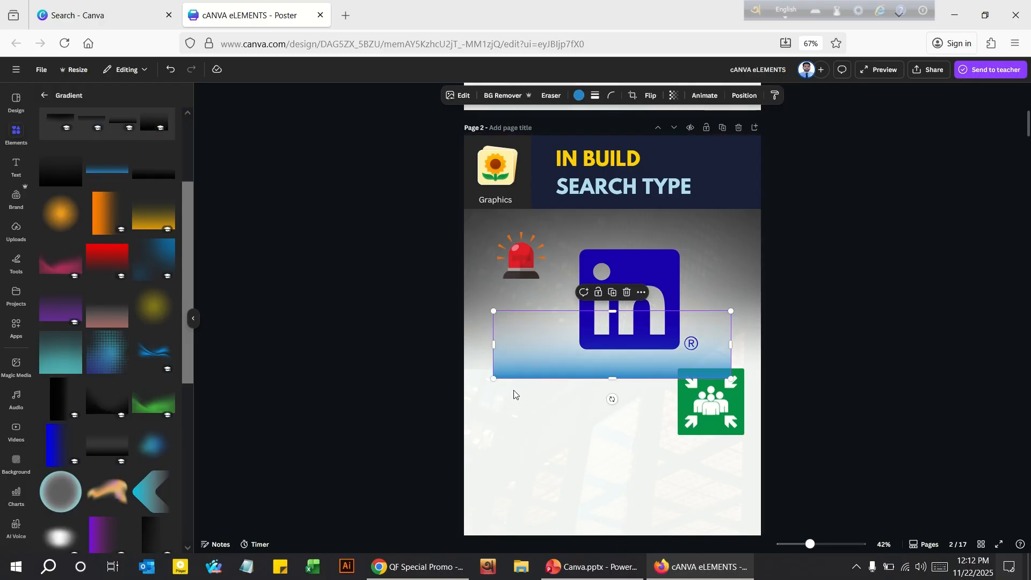
{"action": "scroll", "coordinate": [590, 322], "scroll_direction": "down", "scroll_amount": 1}
{"action": "left_click_drag", "start_coordinate": [560, 301], "coordinate": [530, 465]}
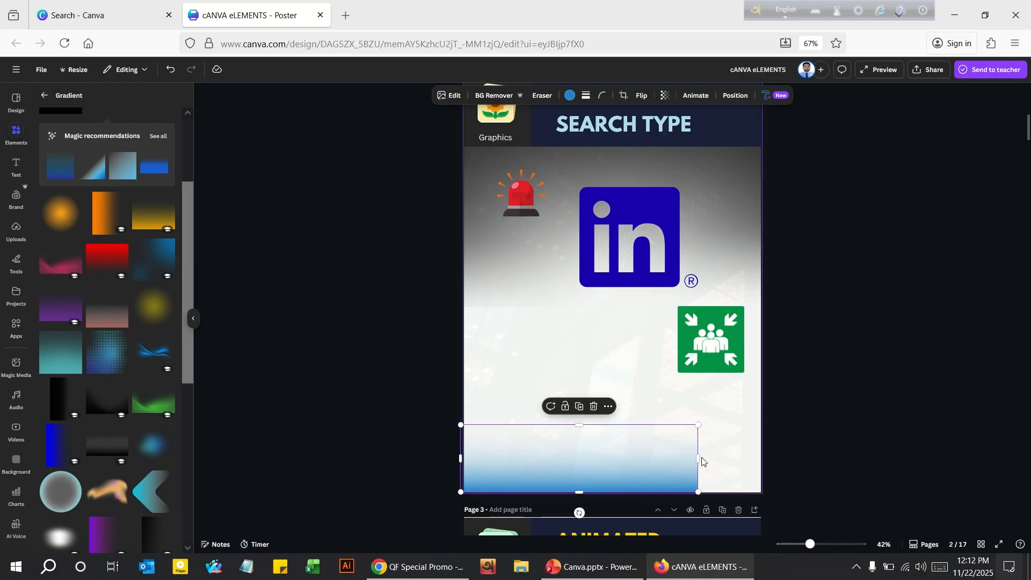
Stretch the blue gradient to the full page width and extend it upward over most of the page.
{"action": "left_click_drag", "start_coordinate": [699, 459], "coordinate": [766, 461]}
{"action": "left_click_drag", "start_coordinate": [621, 426], "coordinate": [628, 239]}
{"action": "left_click", "coordinate": [428, 274]}
Delete the black gradient below the page 2 header.
{"action": "scroll", "coordinate": [481, 361], "scroll_direction": "up", "scroll_amount": 1}
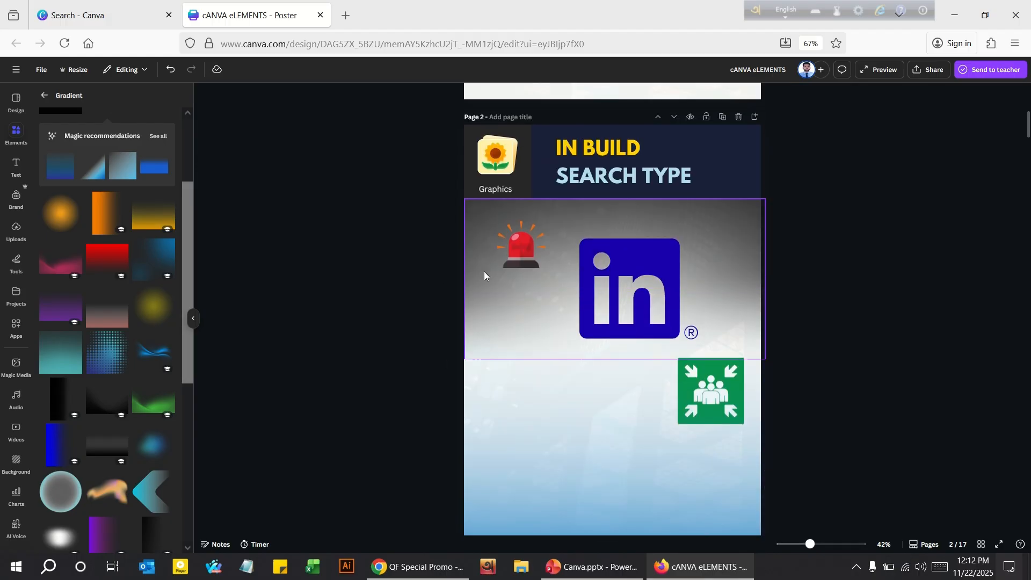
{"action": "left_click", "coordinate": [482, 270]}
{"action": "key", "text": "Delete"}
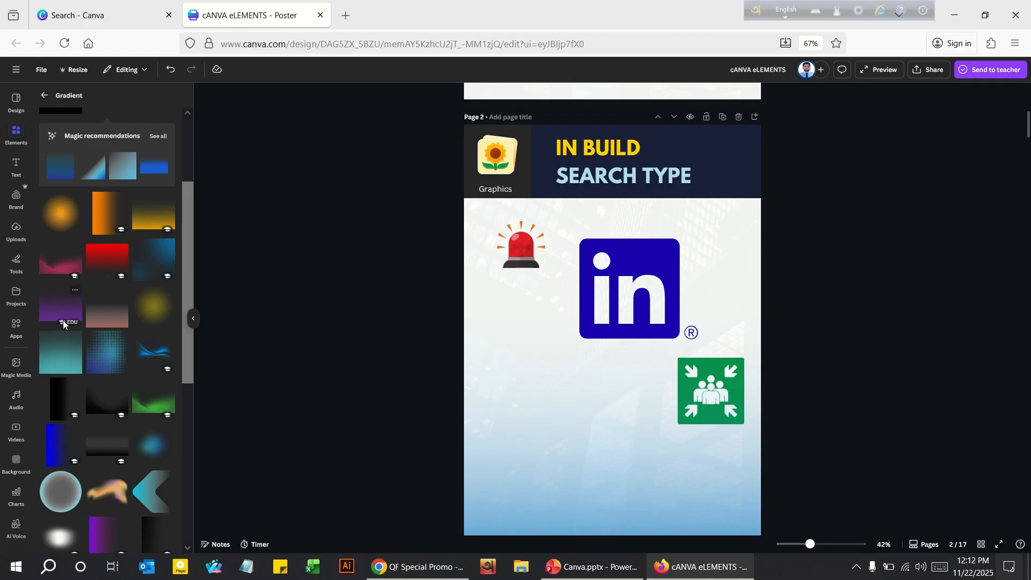
Insert the animated purple bird from the trending stickers, shrink it and place it below the LinkedIn logo, overlapping its lower edge.
{"action": "scroll", "coordinate": [70, 333], "scroll_direction": "down", "scroll_amount": 5}
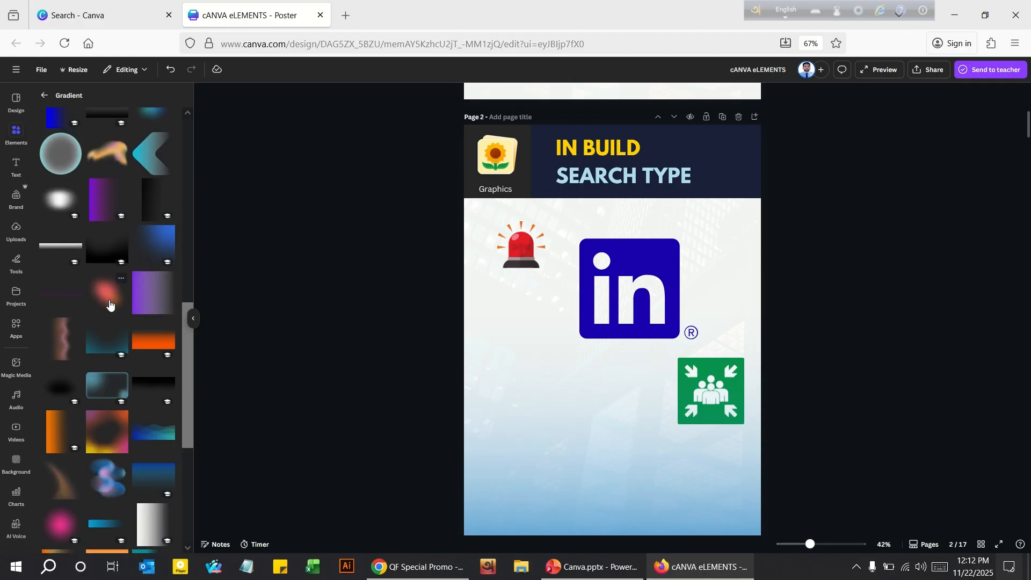
{"action": "left_click", "coordinate": [45, 96]}
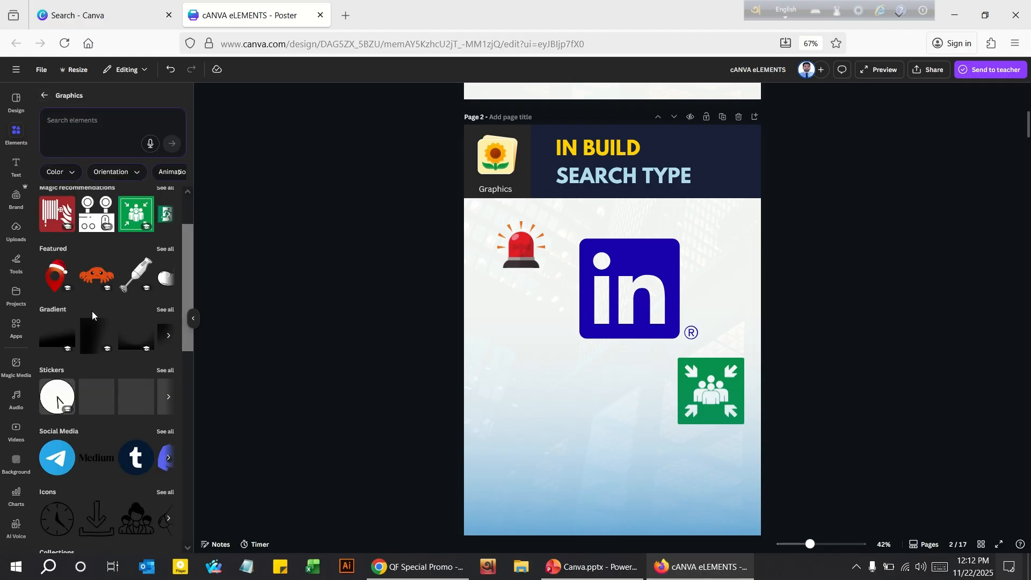
{"action": "left_click", "coordinate": [164, 371]}
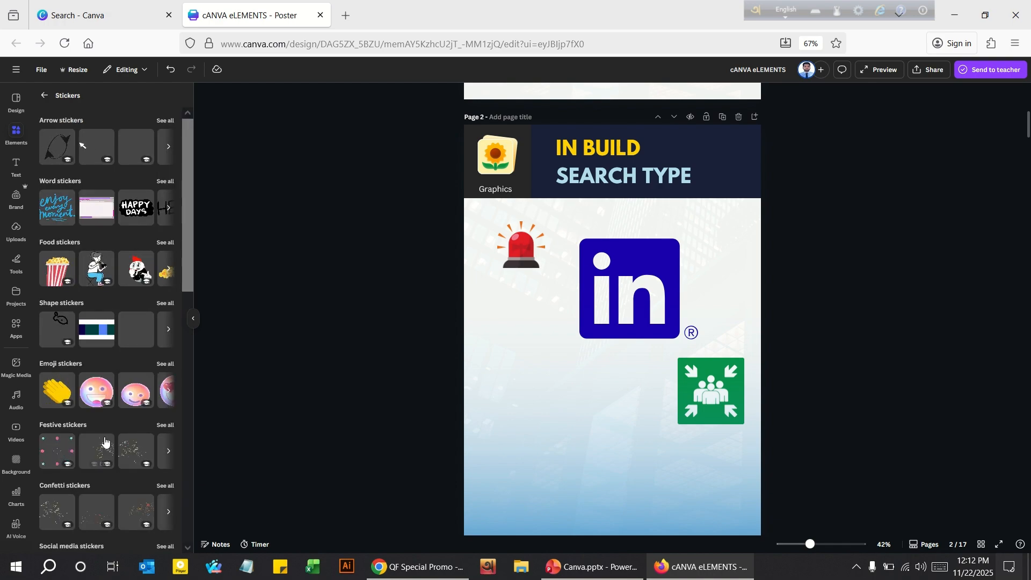
{"action": "scroll", "coordinate": [108, 288], "scroll_direction": "down", "scroll_amount": 1}
{"action": "scroll", "coordinate": [107, 288], "scroll_direction": "down", "scroll_amount": 3}
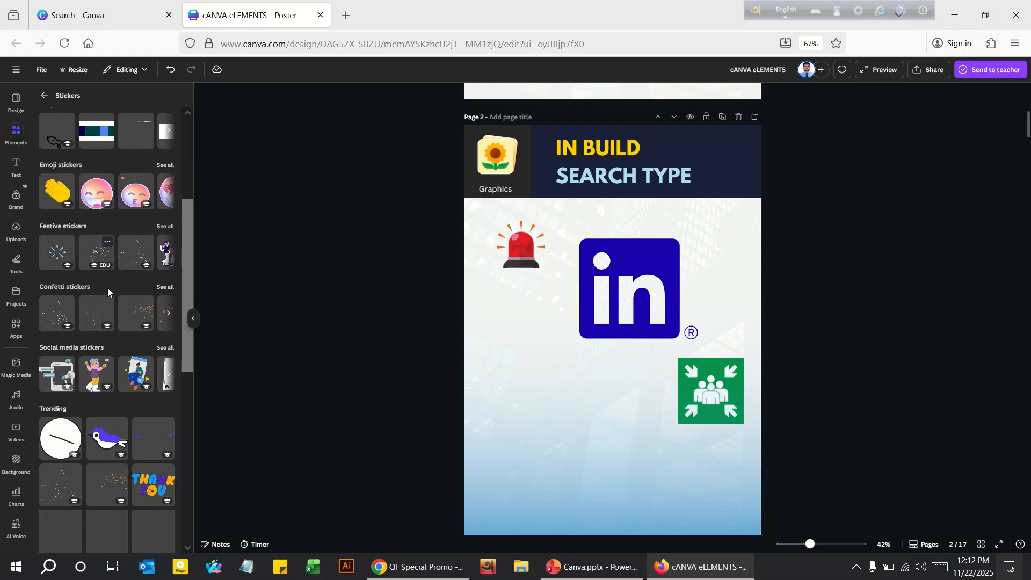
{"action": "left_click", "coordinate": [108, 438]}
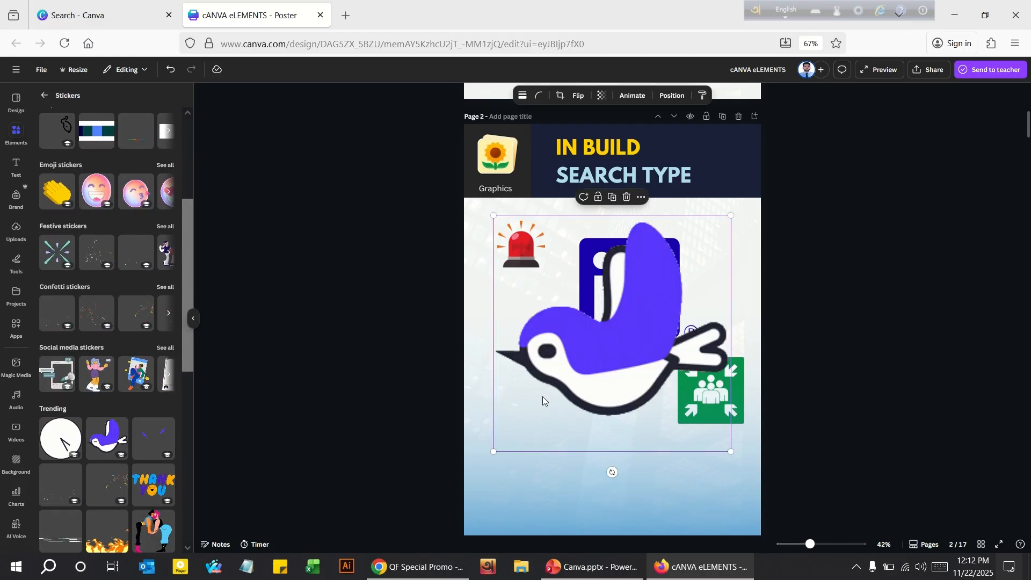
{"action": "left_click_drag", "start_coordinate": [494, 216], "coordinate": [599, 320]}
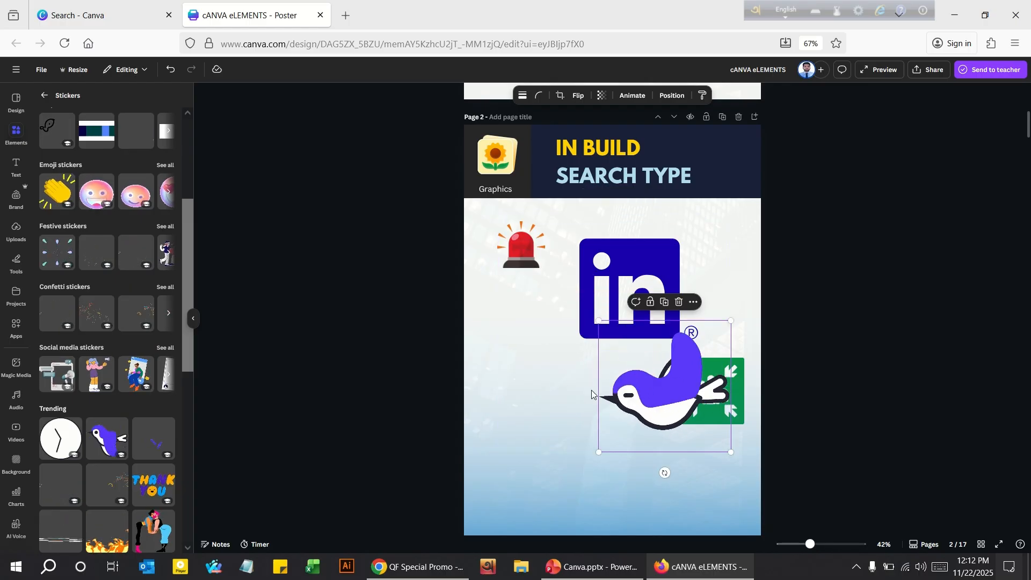
{"action": "left_click_drag", "start_coordinate": [618, 390], "coordinate": [540, 374]}
Insert the rotating globe sticker from the trending stickers, shrink it and place it beside the siren, overlapping the LinkedIn logo's upper corner.
{"action": "scroll", "coordinate": [102, 421], "scroll_direction": "down", "scroll_amount": 3}
{"action": "scroll", "coordinate": [102, 421], "scroll_direction": "down", "scroll_amount": 1}
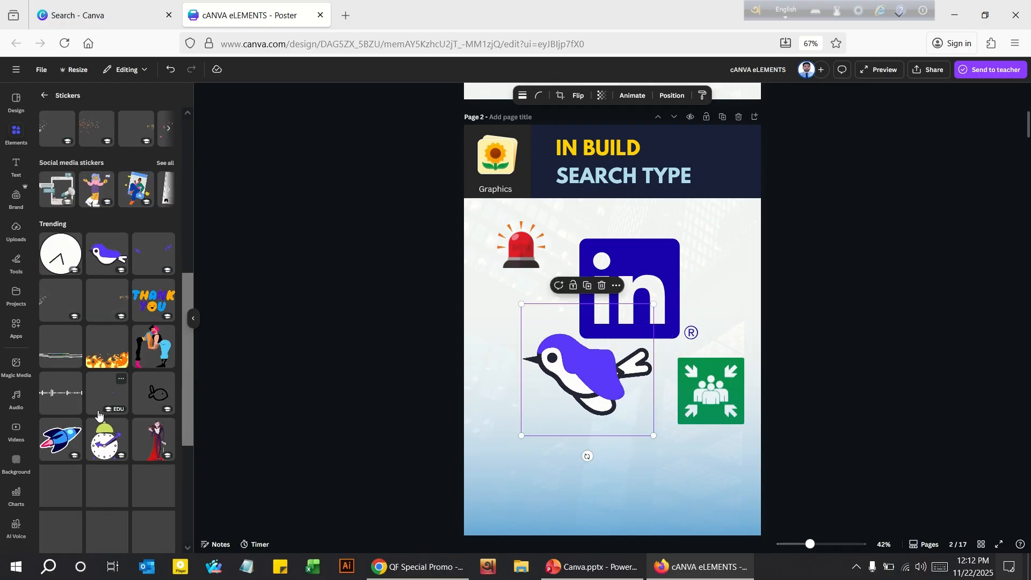
{"action": "scroll", "coordinate": [110, 428], "scroll_direction": "down", "scroll_amount": 3}
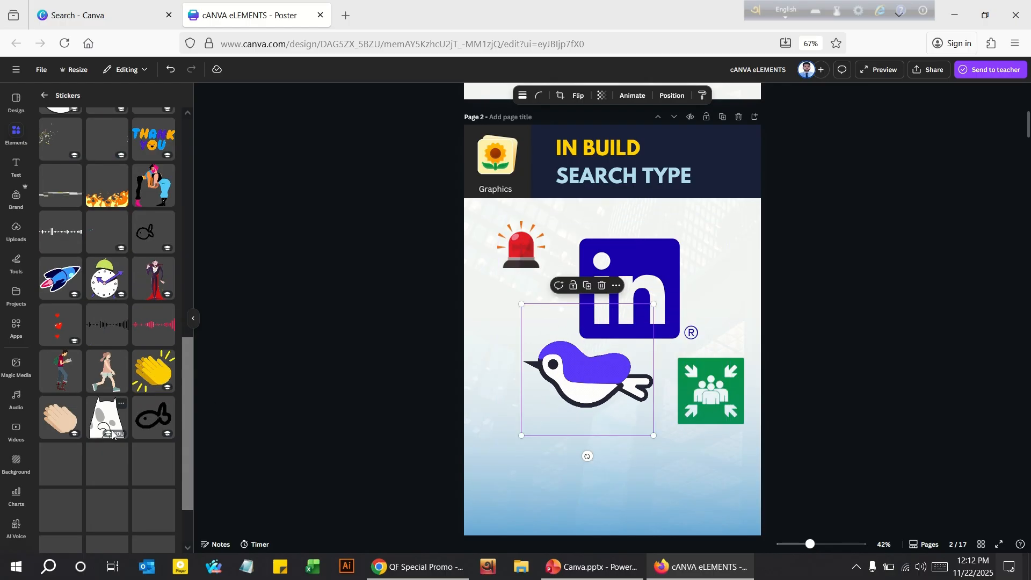
{"action": "scroll", "coordinate": [107, 389], "scroll_direction": "down", "scroll_amount": 2}
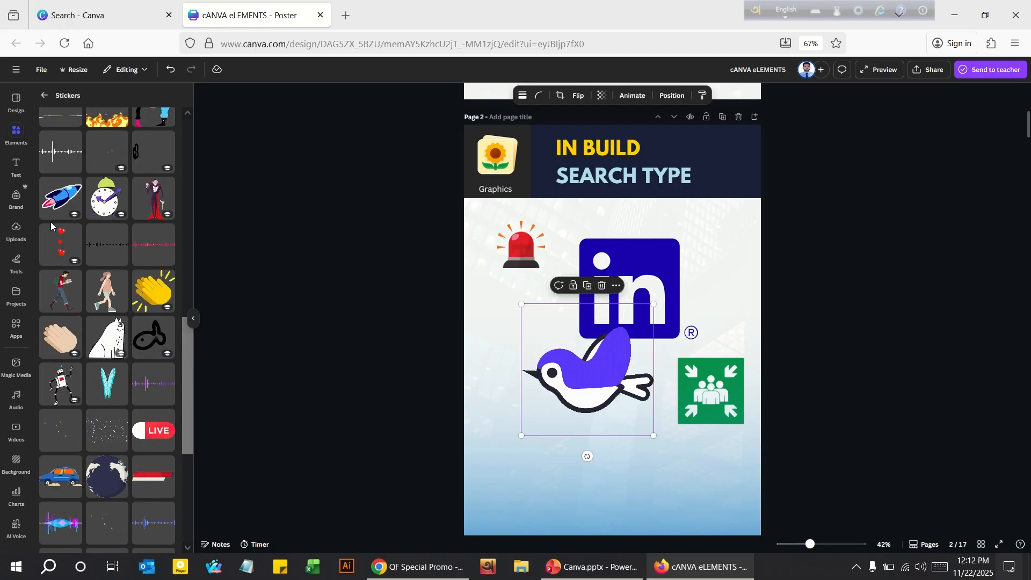
{"action": "left_click", "coordinate": [101, 487]}
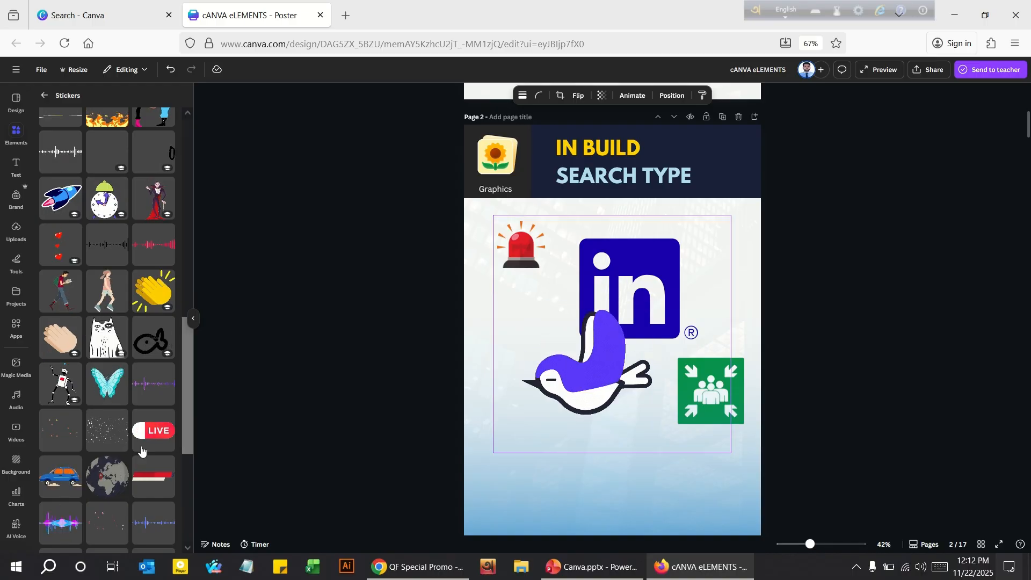
{"action": "left_click_drag", "start_coordinate": [493, 214], "coordinate": [646, 368]}
{"action": "left_click_drag", "start_coordinate": [682, 415], "coordinate": [587, 257]}
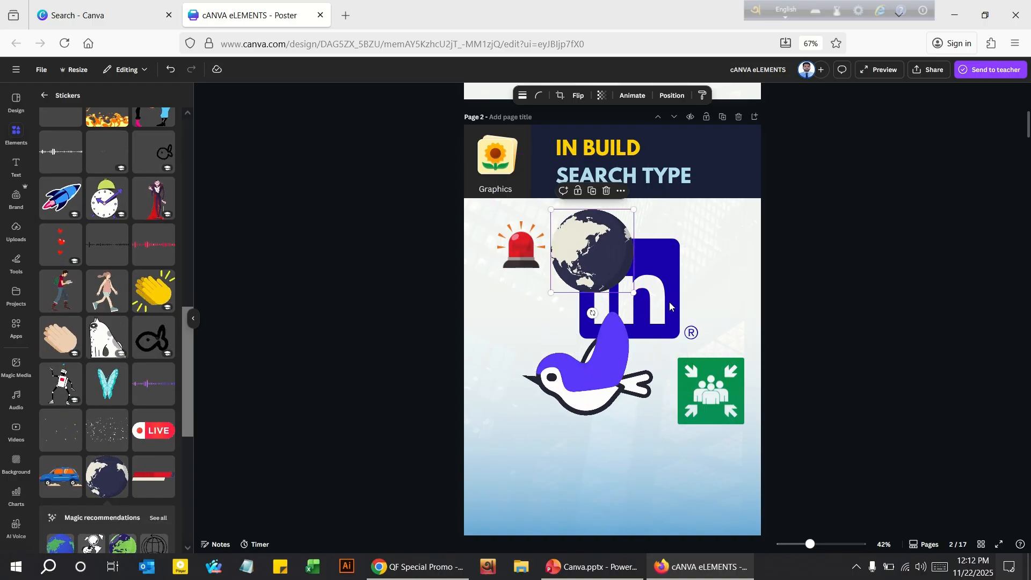
Delete the LinkedIn logo and move the globe sticker right into the space above the bird and the small green sign.
{"action": "left_click", "coordinate": [672, 271]}
{"action": "key", "text": "Delete"}
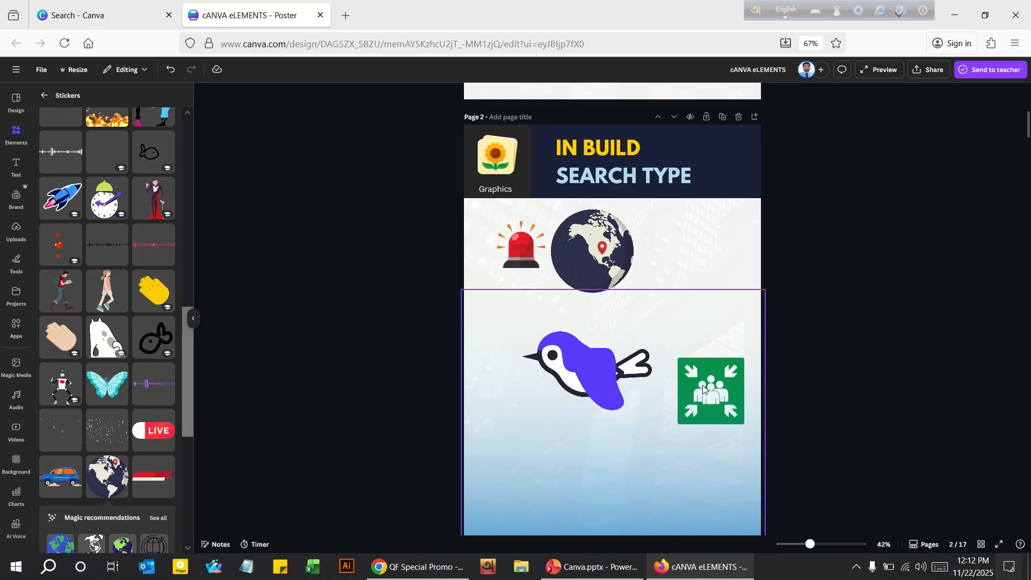
{"action": "left_click_drag", "start_coordinate": [592, 252], "coordinate": [665, 251]}
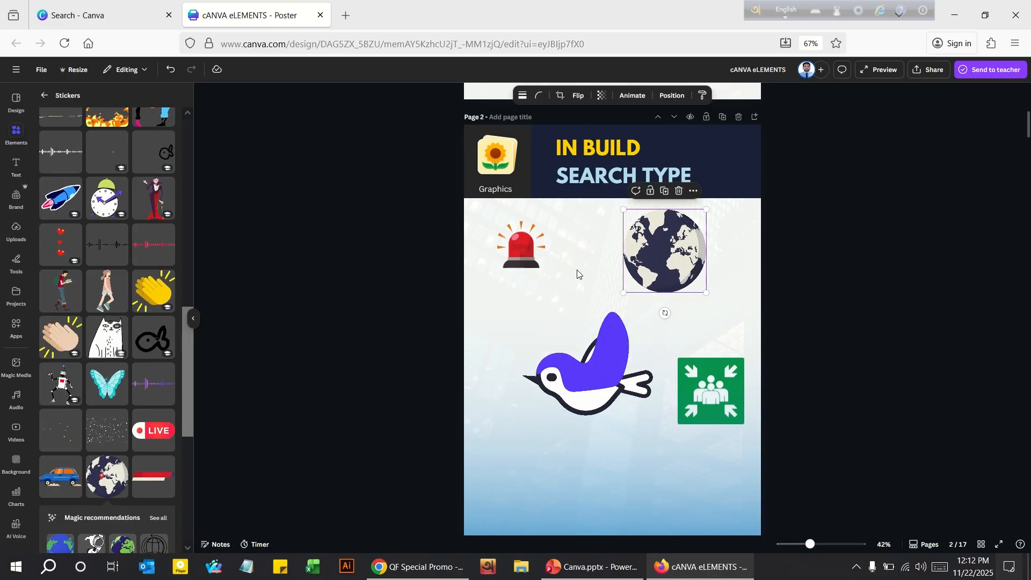
Examine the full set of Social Media graphics for available brand logos.
{"action": "left_click", "coordinate": [44, 95]}
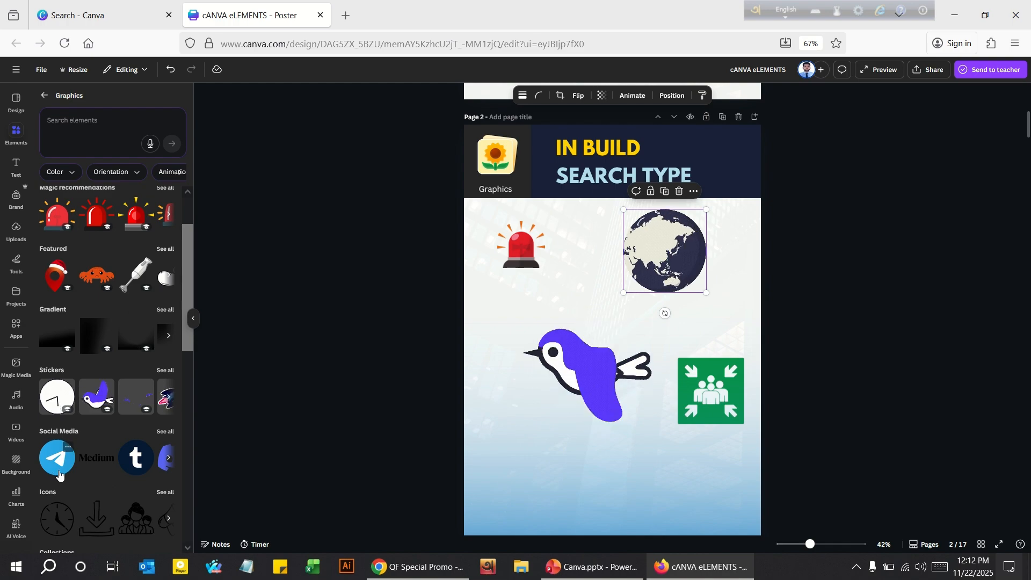
{"action": "scroll", "coordinate": [124, 409], "scroll_direction": "down", "scroll_amount": 2}
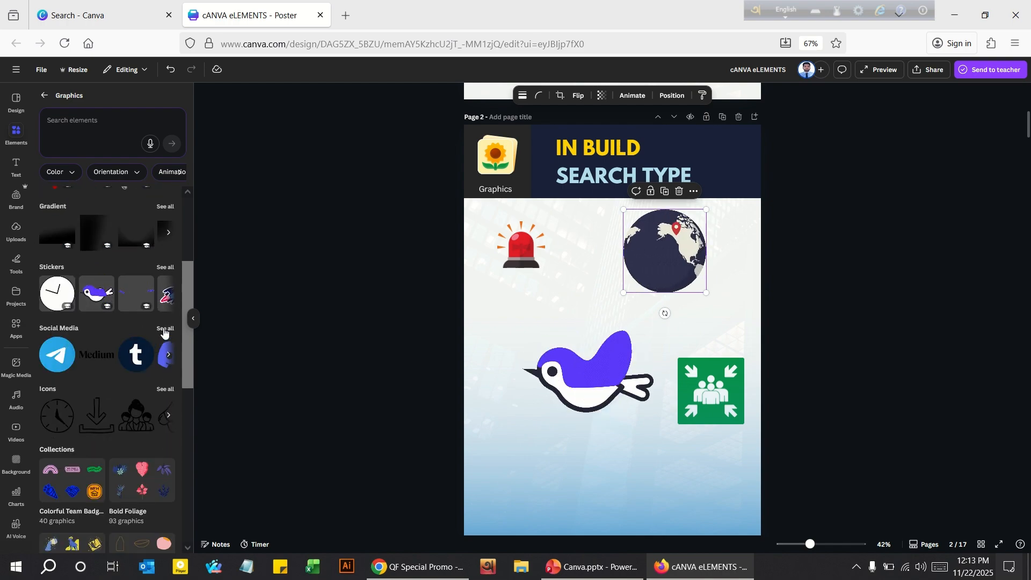
{"action": "left_click", "coordinate": [164, 329]}
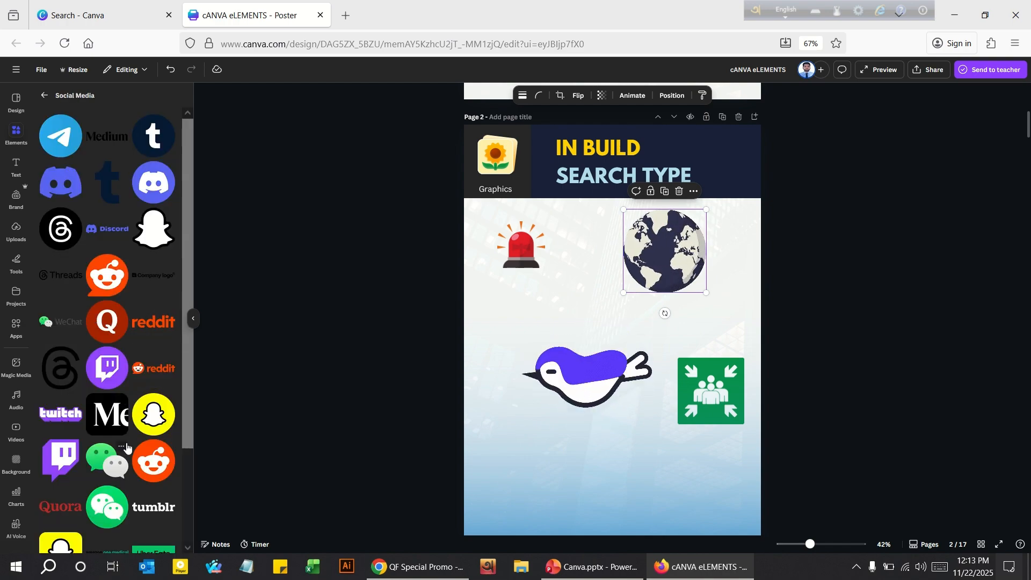
{"action": "scroll", "coordinate": [122, 459], "scroll_direction": "down", "scroll_amount": 8}
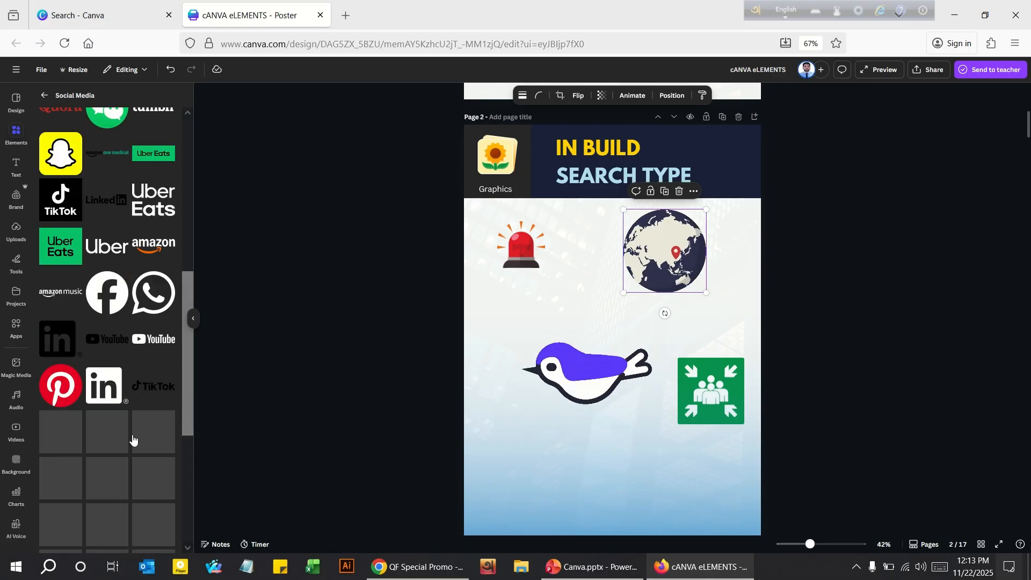
{"action": "scroll", "coordinate": [132, 434], "scroll_direction": "up", "scroll_amount": 8}
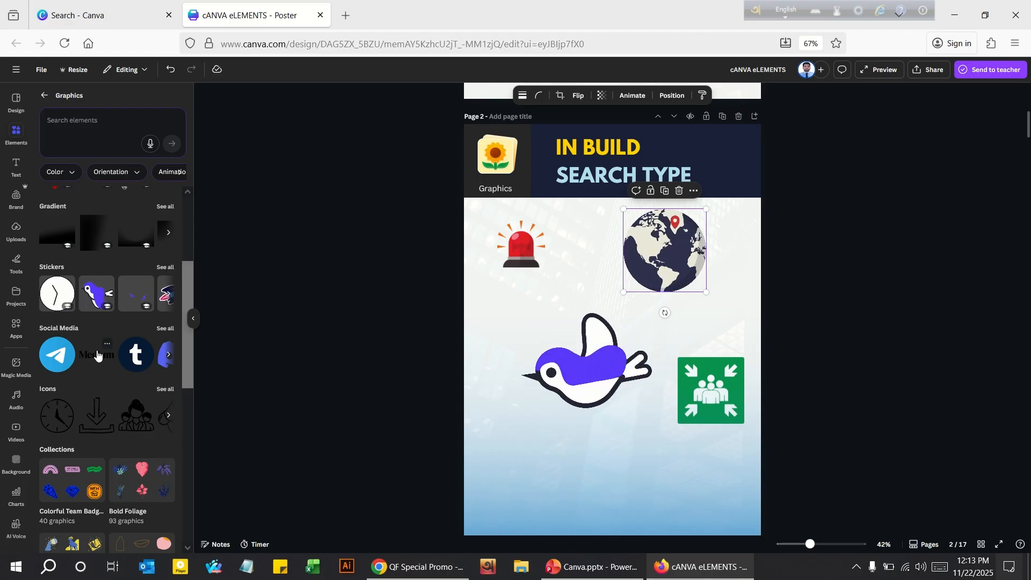
Examine the full Icons category, including its black and blue line icons, and return to the graphics overview.
{"action": "scroll", "coordinate": [130, 413], "scroll_direction": "down", "scroll_amount": 2}
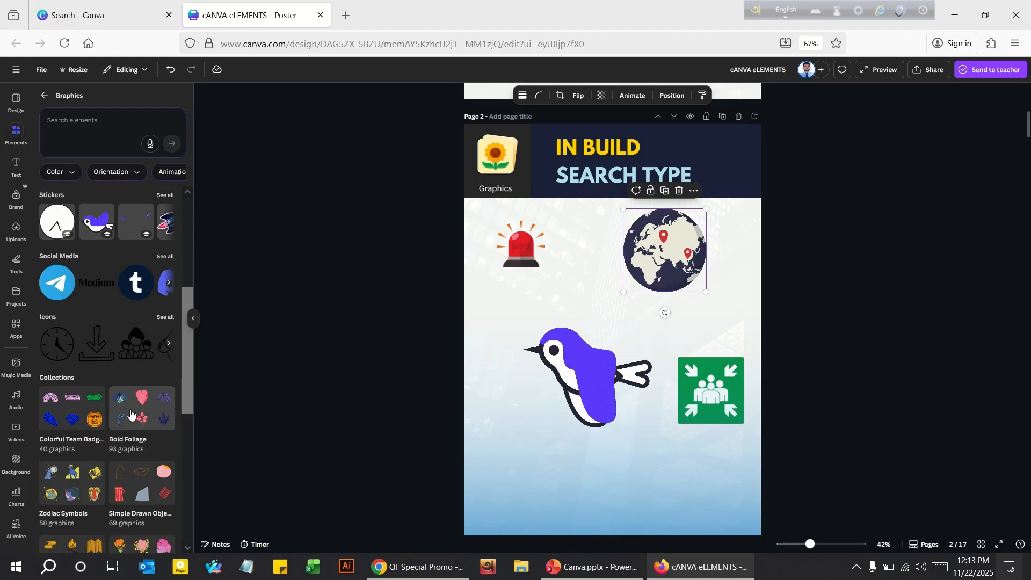
{"action": "scroll", "coordinate": [131, 413], "scroll_direction": "down", "scroll_amount": 1}
{"action": "left_click", "coordinate": [165, 296]}
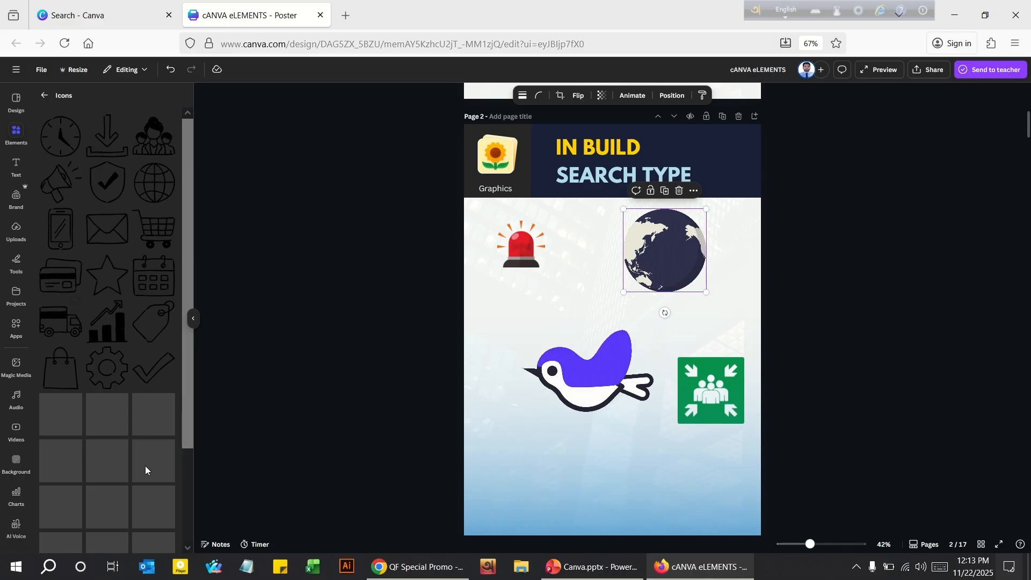
{"action": "scroll", "coordinate": [144, 413], "scroll_direction": "down", "scroll_amount": 3}
{"action": "scroll", "coordinate": [104, 333], "scroll_direction": "down", "scroll_amount": 2}
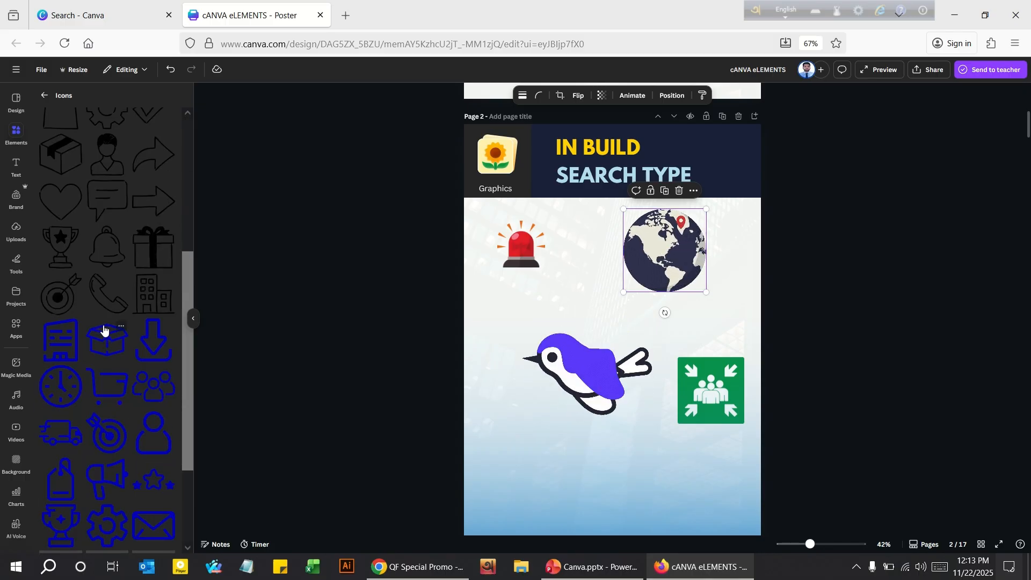
{"action": "left_click", "coordinate": [45, 96]}
Look through the graphics collections and examine the contents of the Camping Rustic Drawing collection.
{"action": "scroll", "coordinate": [123, 273], "scroll_direction": "down", "scroll_amount": 2}
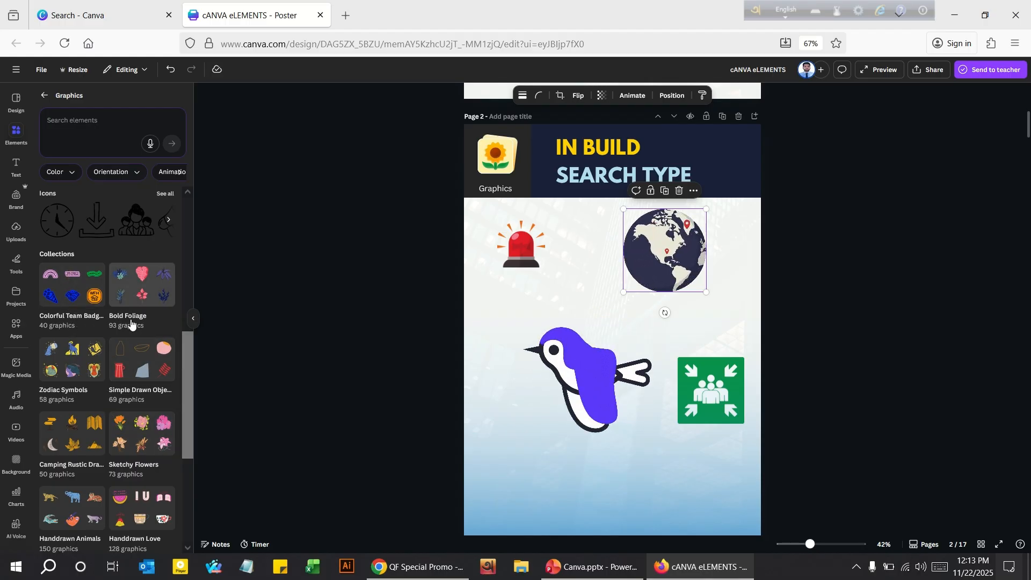
{"action": "scroll", "coordinate": [136, 328], "scroll_direction": "down", "scroll_amount": 2}
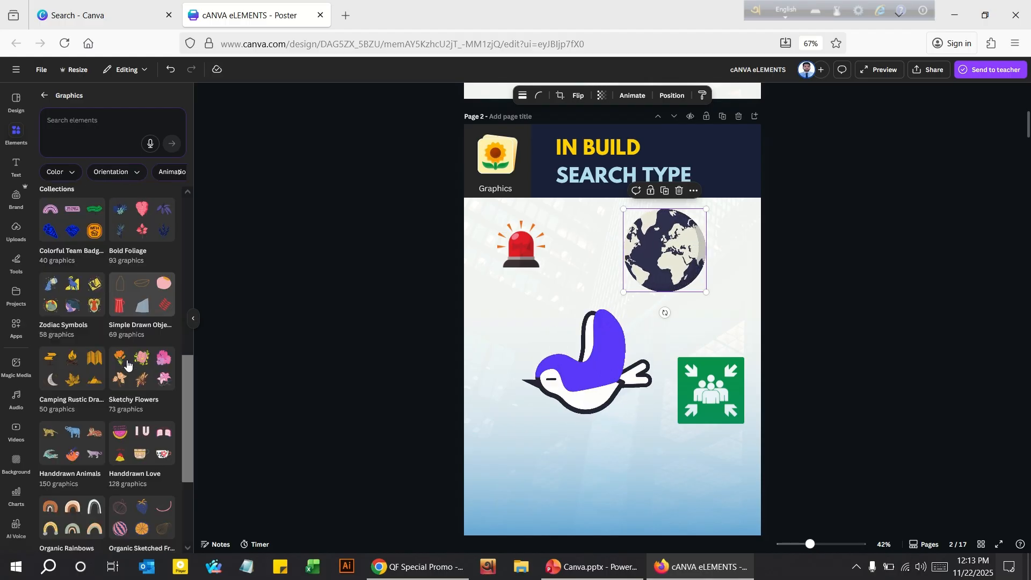
{"action": "left_click", "coordinate": [74, 353]}
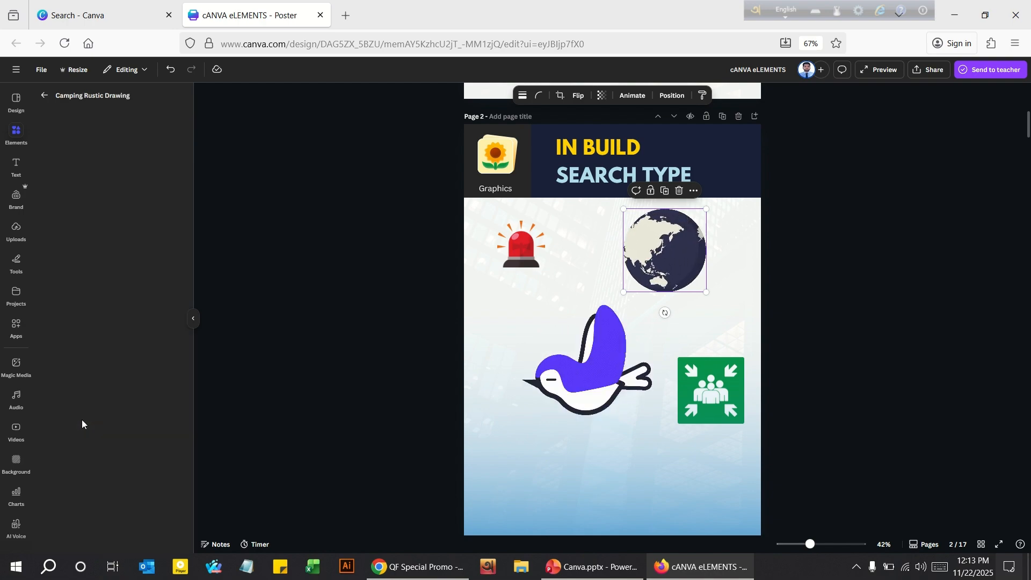
{"action": "scroll", "coordinate": [95, 392], "scroll_direction": "down", "scroll_amount": 10}
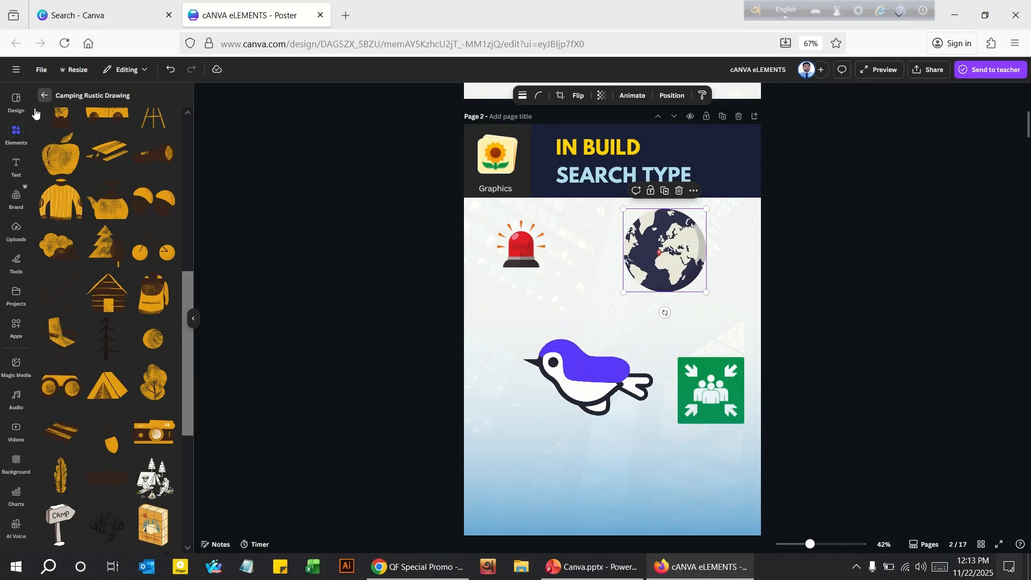
{"action": "left_click", "coordinate": [44, 96]}
{"action": "scroll", "coordinate": [88, 389], "scroll_direction": "down", "scroll_amount": 3}
Search the graphics for "assembly point", insert the plain green sign with people and four arrows, and move it to the lower page centre.
{"action": "scroll", "coordinate": [98, 454], "scroll_direction": "up", "scroll_amount": 10}
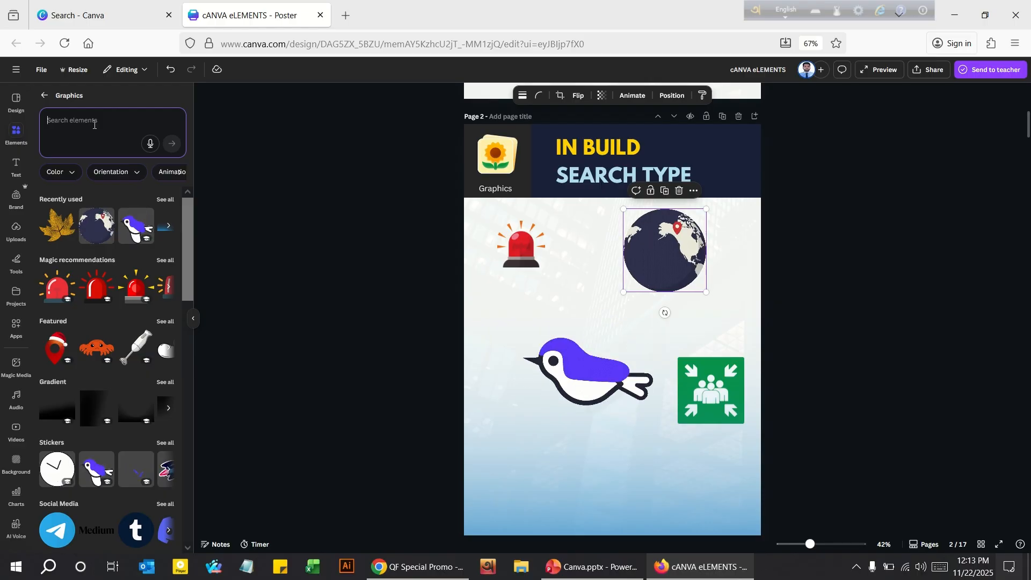
{"action": "type", "text": "ASSEMBLY"}
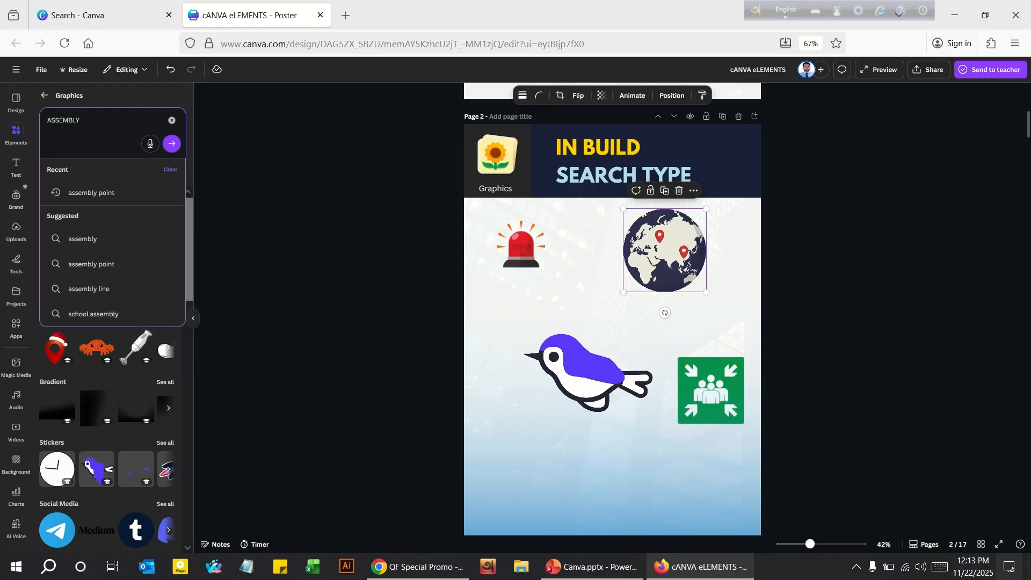
{"action": "left_click", "coordinate": [73, 194]}
{"action": "scroll", "coordinate": [113, 384], "scroll_direction": "down", "scroll_amount": 5}
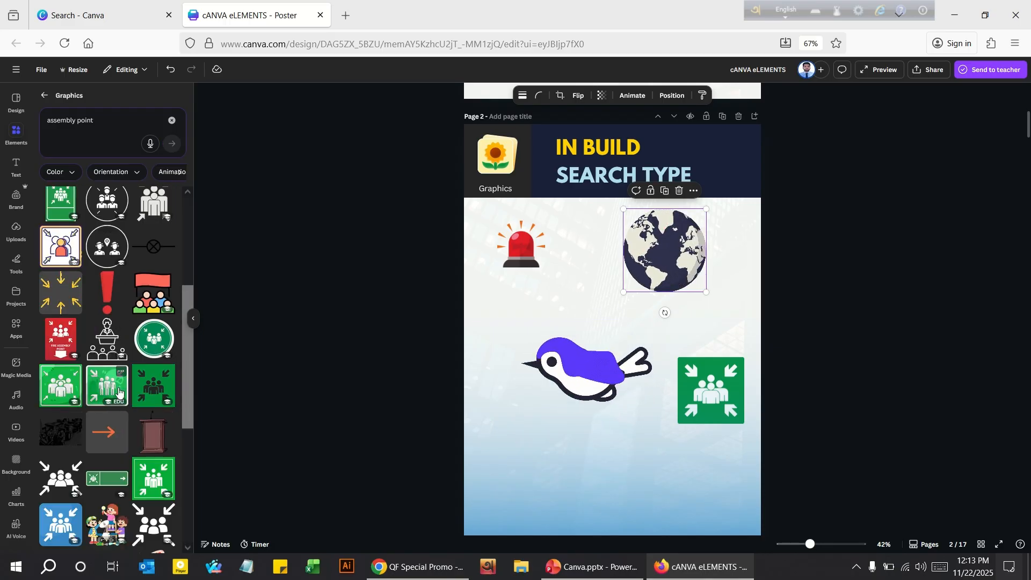
{"action": "left_click", "coordinate": [105, 388]}
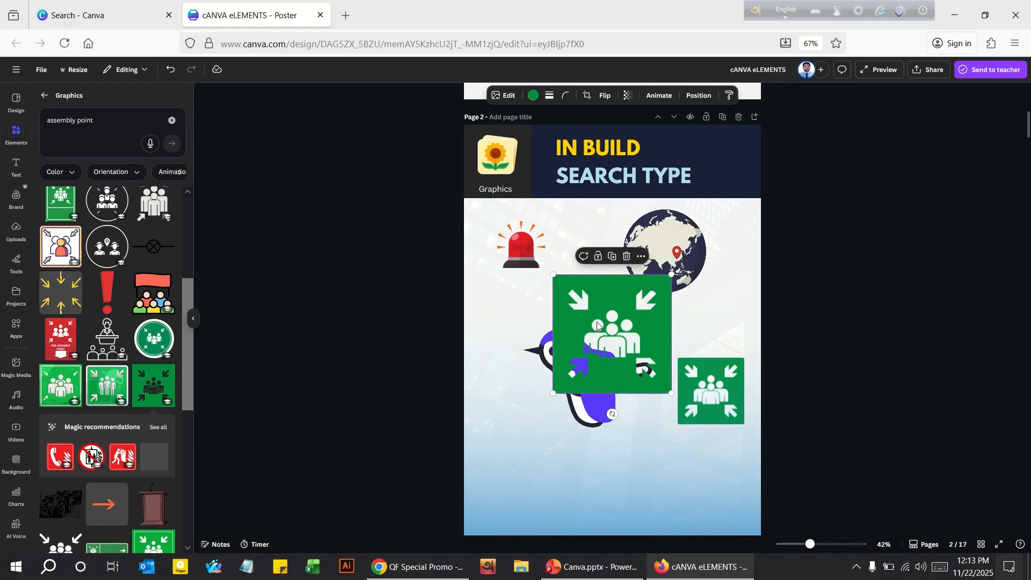
{"action": "left_click_drag", "start_coordinate": [588, 344], "coordinate": [580, 471]}
Delete the bird and siren graphics, and move the large assembly point sign up and left into the freed space.
{"action": "left_click", "coordinate": [560, 369]}
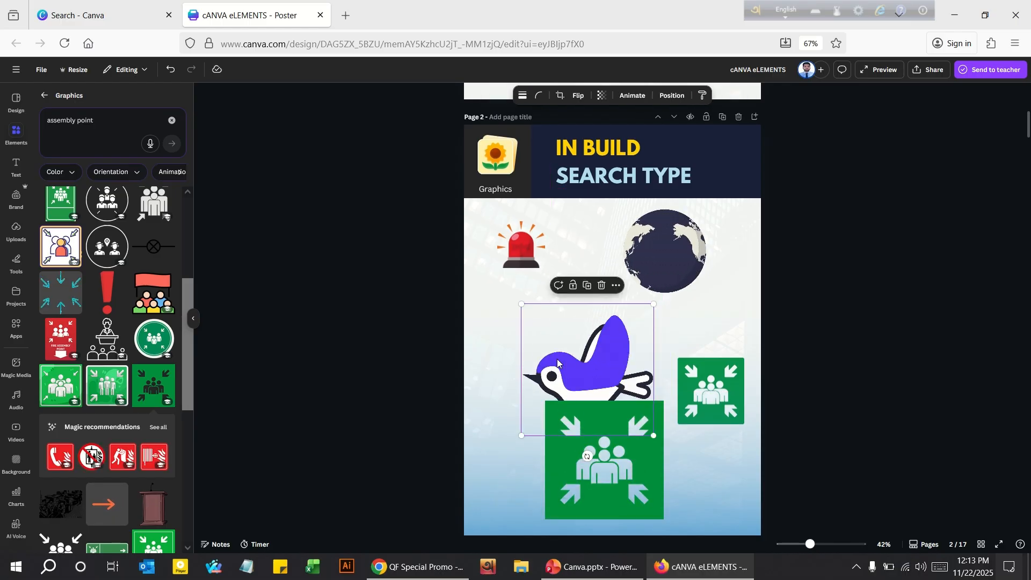
{"action": "left_click", "coordinate": [602, 285]}
{"action": "left_click_drag", "start_coordinate": [596, 408], "coordinate": [548, 318]}
Show all magic recommendations for the assembly point sign, and try out the fire telephone and red hydrant graphics, resizing and deleting each.
{"action": "scroll", "coordinate": [107, 478], "scroll_direction": "down", "scroll_amount": 2}
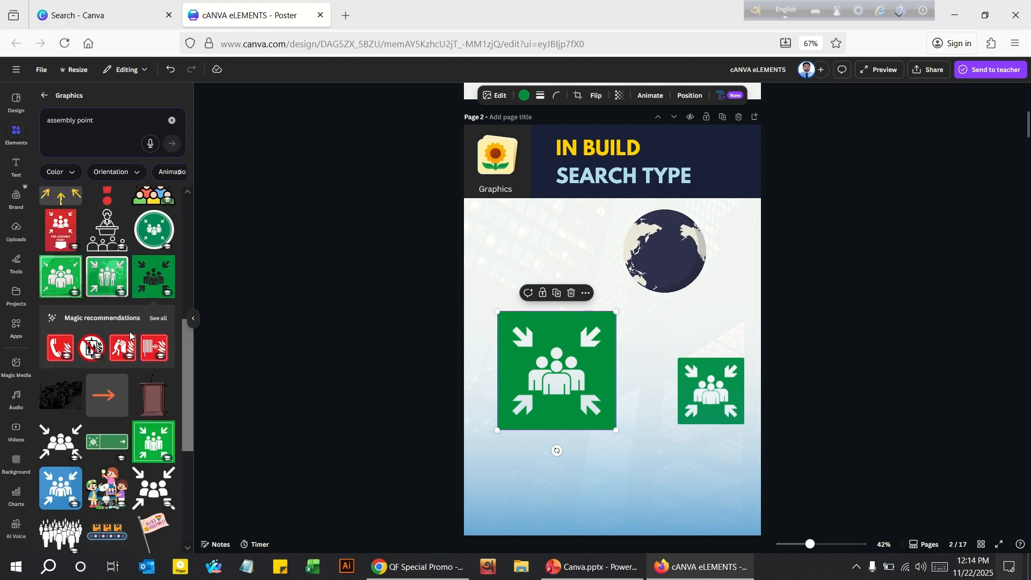
{"action": "left_click", "coordinate": [158, 318]}
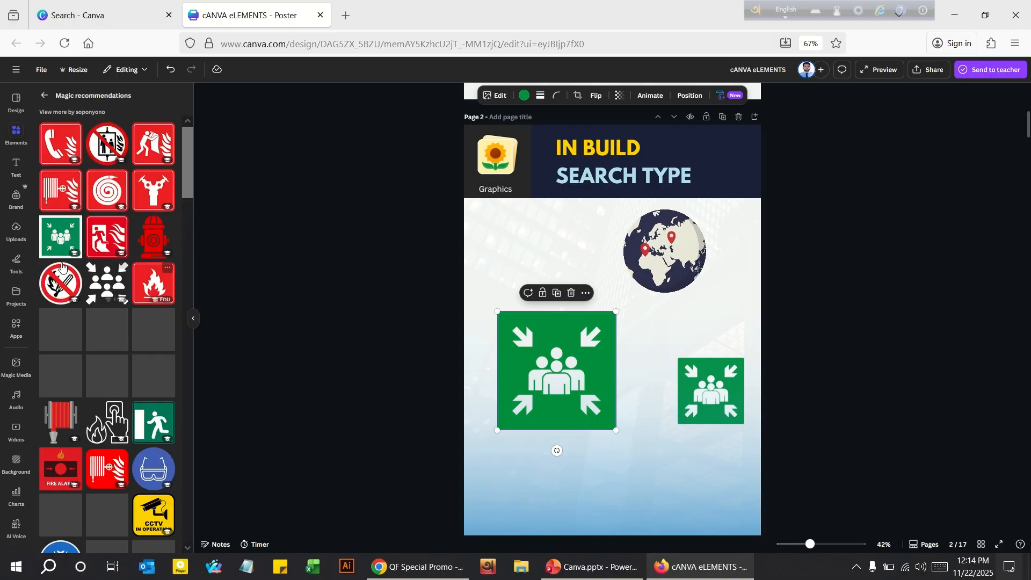
{"action": "left_click", "coordinate": [47, 148]}
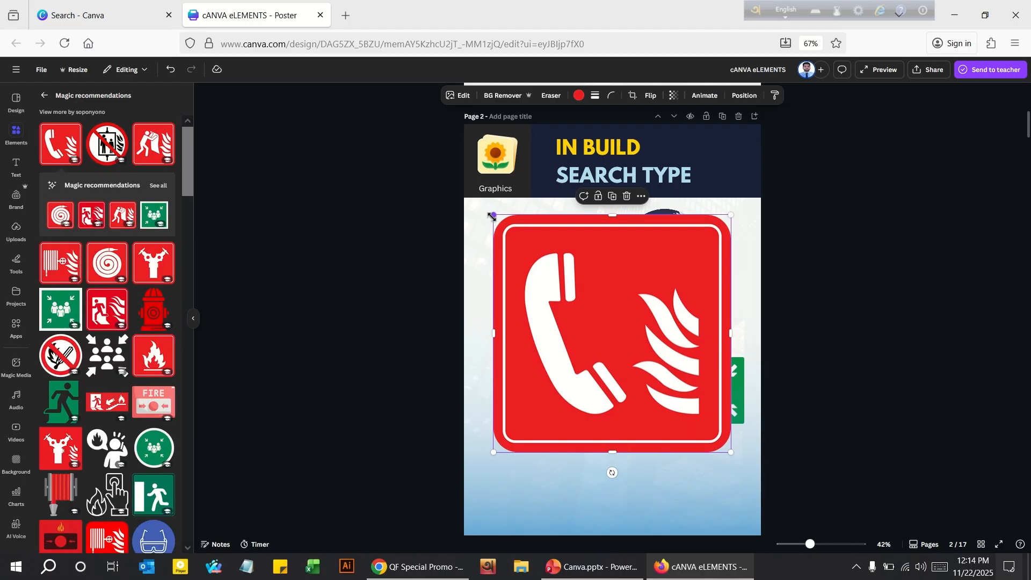
{"action": "left_click_drag", "start_coordinate": [492, 220], "coordinate": [645, 372]}
{"action": "key", "text": "Delete"}
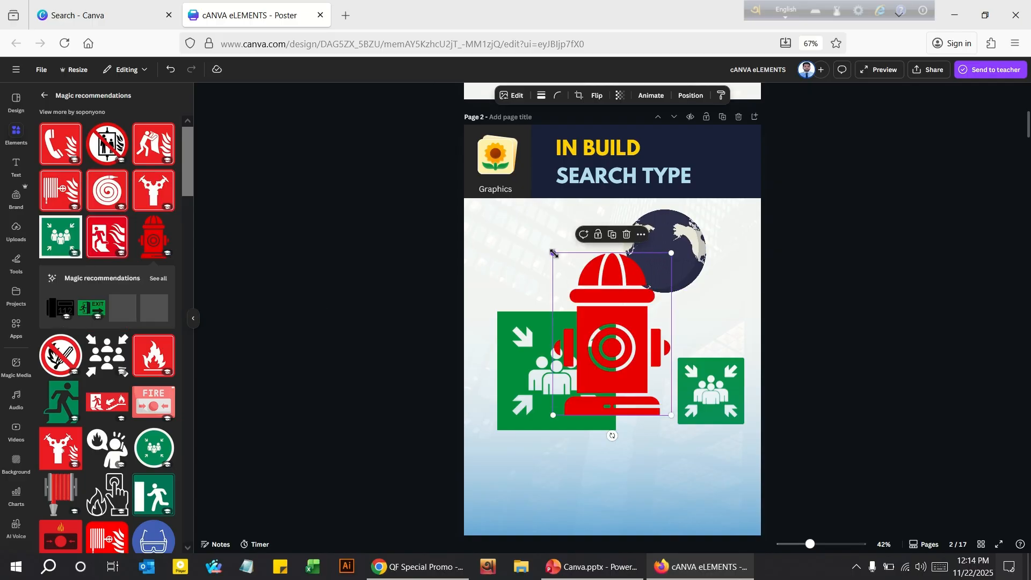
{"action": "left_click_drag", "start_coordinate": [557, 257], "coordinate": [572, 292]}
{"action": "key", "text": "Delete"}
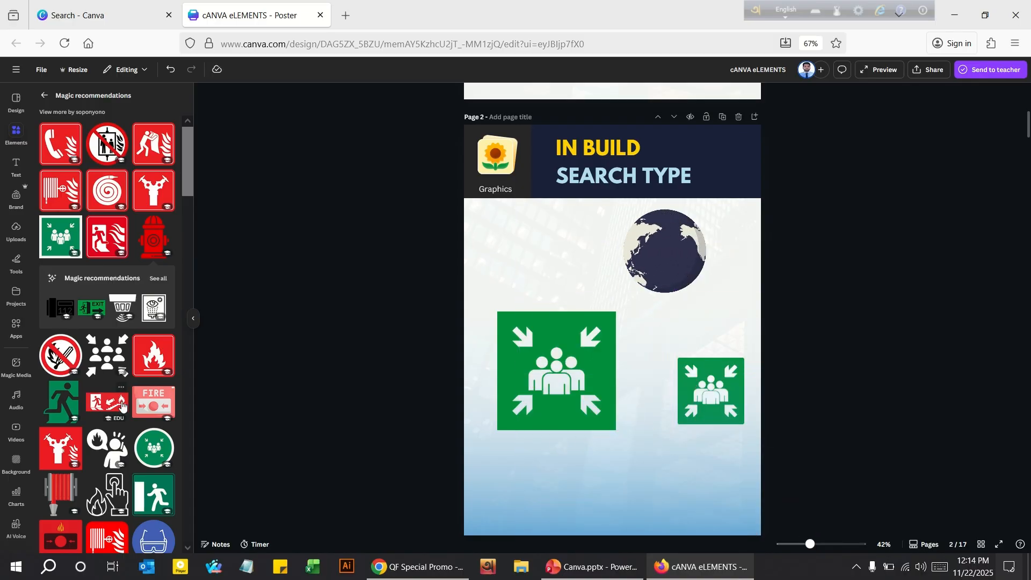
Insert the red fire extinguisher sign from the recommendations, move it above the assembly point sign, and delete it.
{"action": "scroll", "coordinate": [122, 406], "scroll_direction": "down", "scroll_amount": 8}
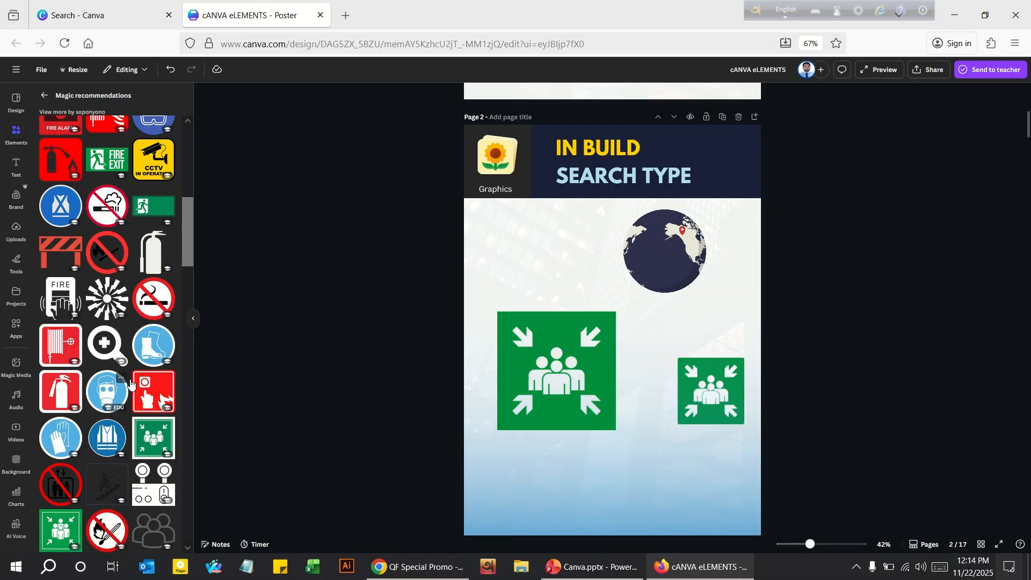
{"action": "left_click", "coordinate": [57, 165]}
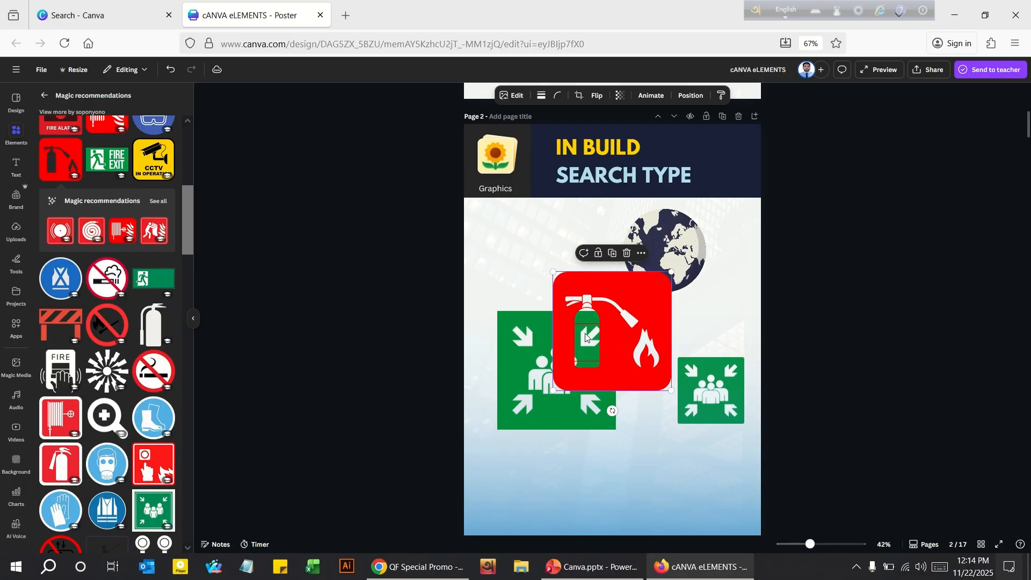
{"action": "left_click_drag", "start_coordinate": [610, 353], "coordinate": [562, 270]}
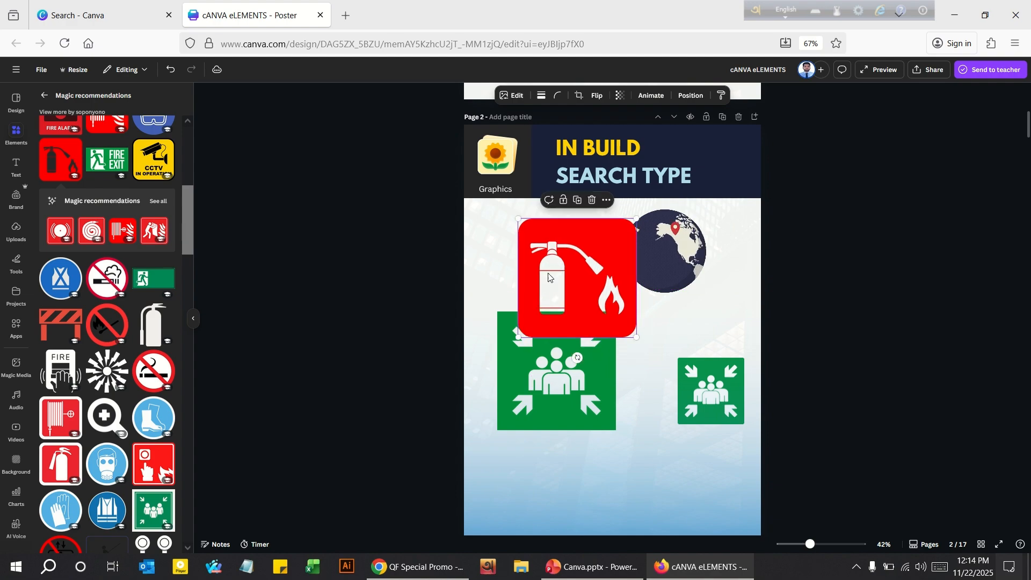
{"action": "key", "text": "Delete"}
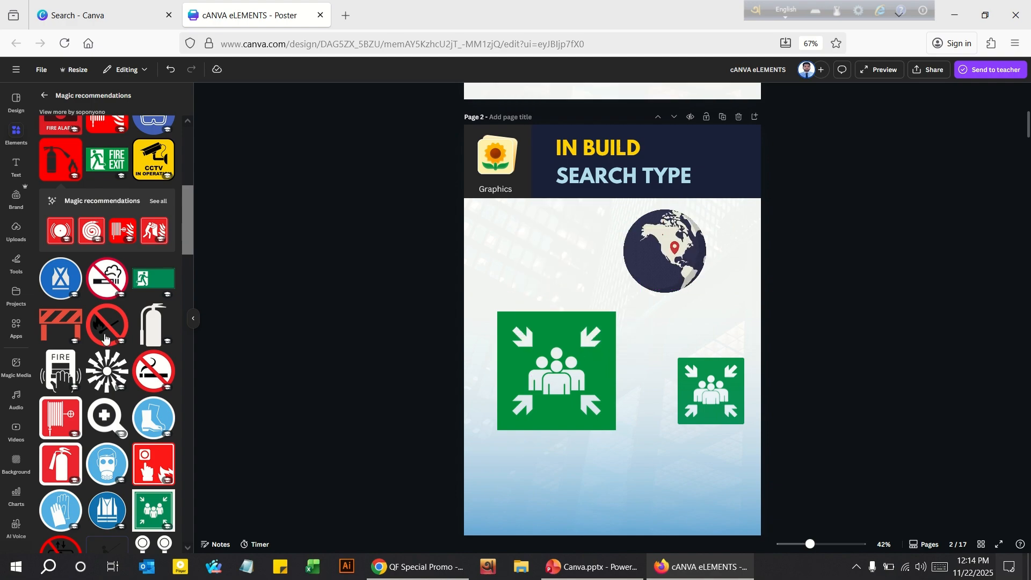
Insert the recommended red fire hose sign, shrink it and move it above the assembly point sign, and delete it.
{"action": "left_click", "coordinate": [90, 232]}
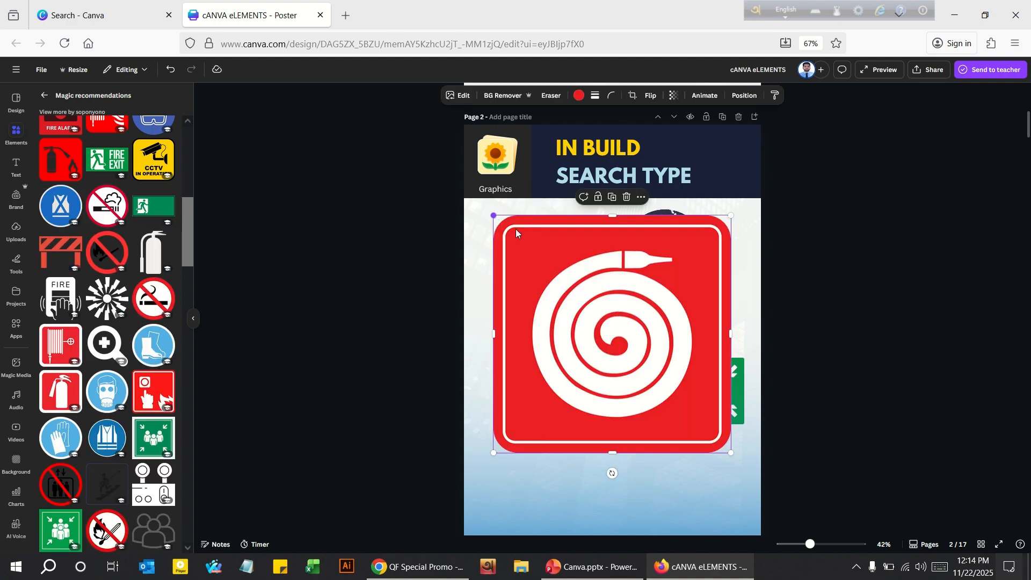
{"action": "left_click_drag", "start_coordinate": [497, 215], "coordinate": [669, 380]}
{"action": "left_click_drag", "start_coordinate": [698, 411], "coordinate": [562, 275]}
{"action": "key", "text": "Delete"}
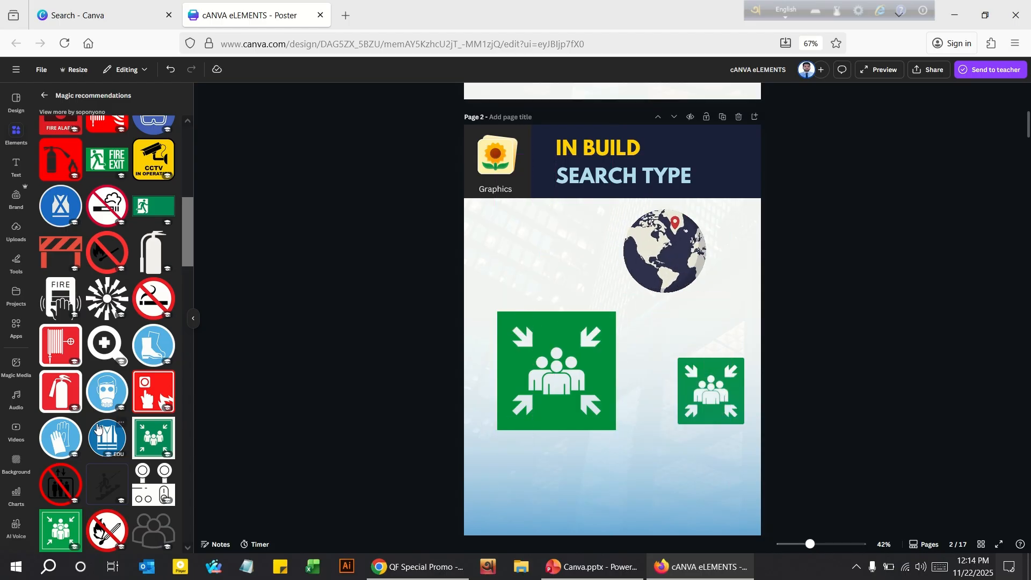
Look through the remaining magic recommendations for the assembly point sign and return to its search results.
{"action": "scroll", "coordinate": [101, 431], "scroll_direction": "down", "scroll_amount": 10}
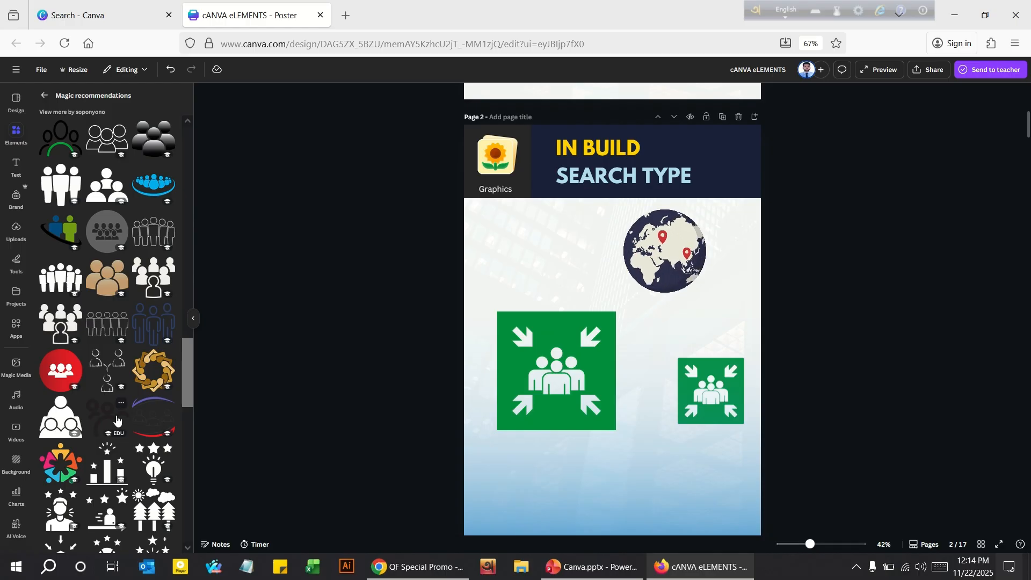
{"action": "scroll", "coordinate": [116, 420], "scroll_direction": "down", "scroll_amount": 10}
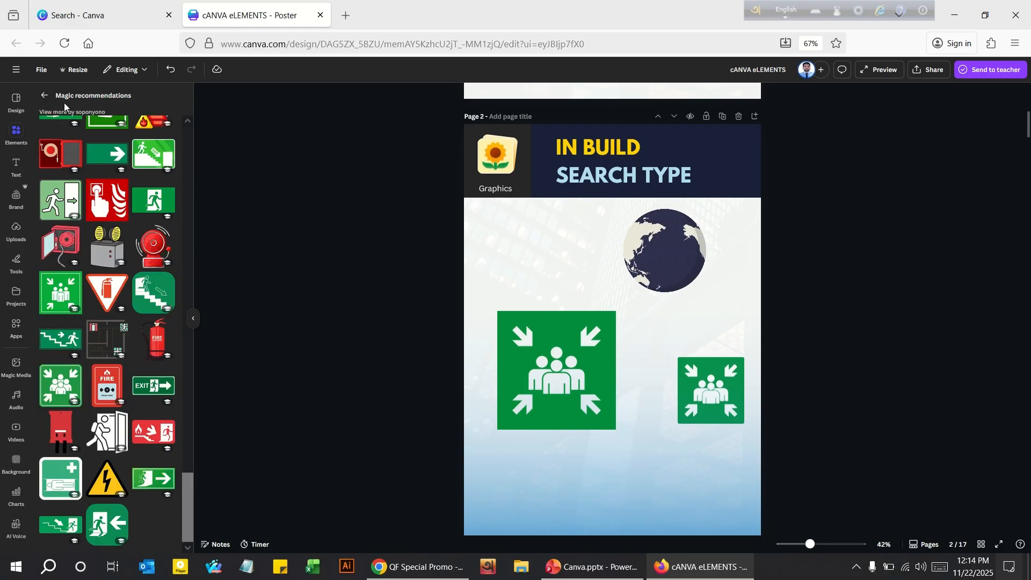
{"action": "left_click", "coordinate": [43, 97]}
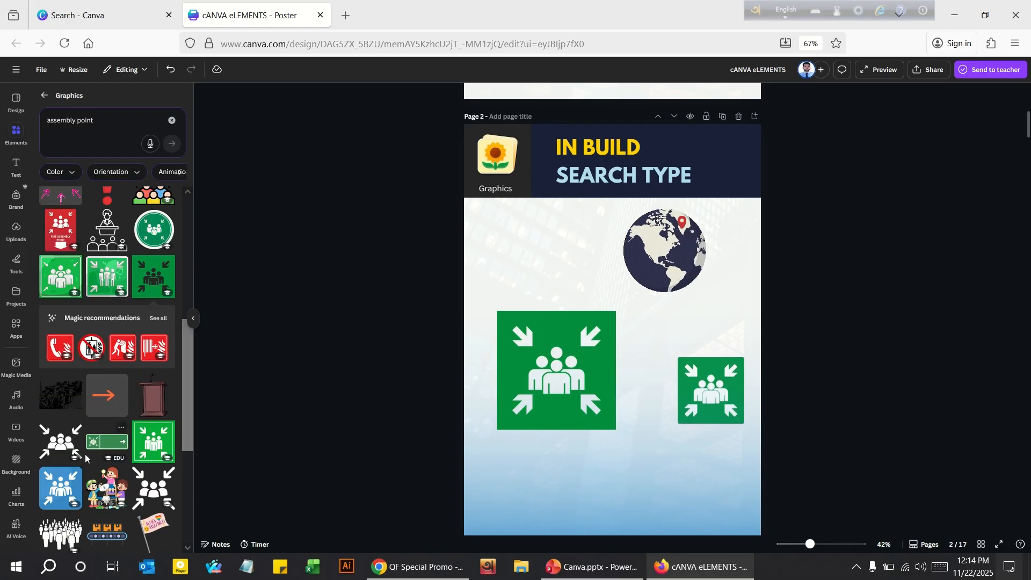
Insert the black graphic of four arrows pointing at a dot from the assembly point results, and delete it.
{"action": "scroll", "coordinate": [86, 457], "scroll_direction": "down", "scroll_amount": 5}
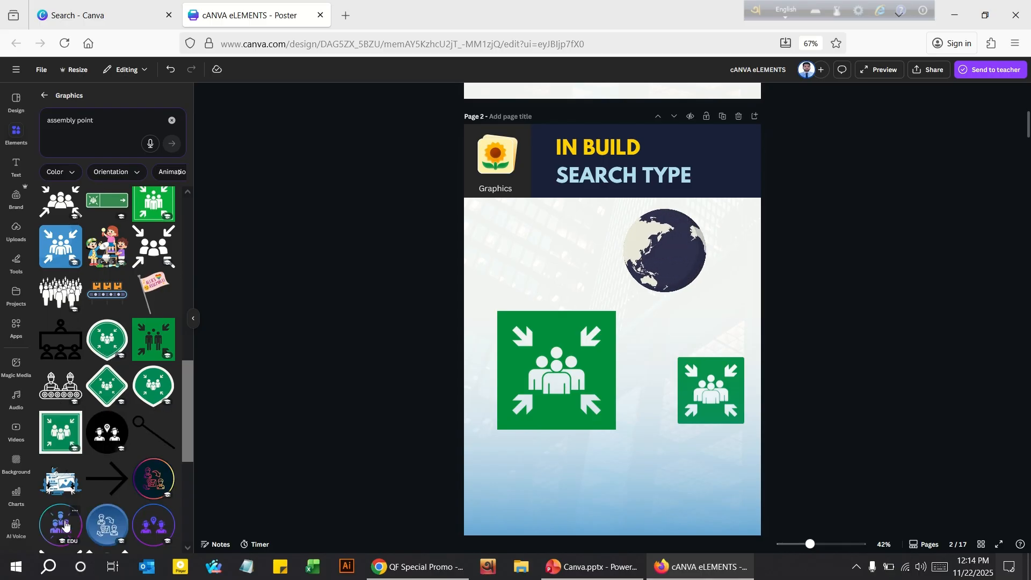
{"action": "scroll", "coordinate": [64, 526], "scroll_direction": "down", "scroll_amount": 5}
{"action": "left_click", "coordinate": [76, 325]}
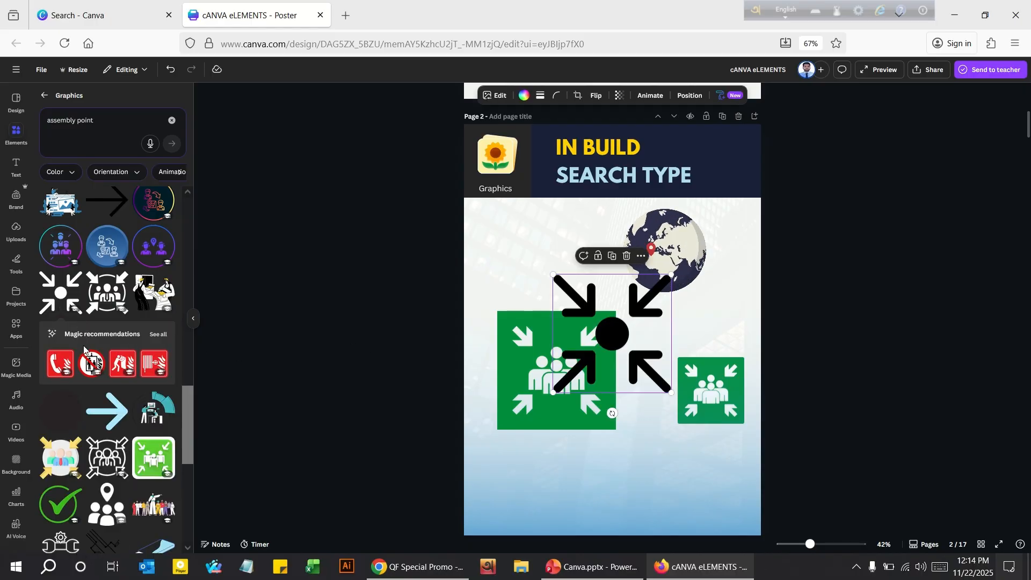
{"action": "left_click_drag", "start_coordinate": [587, 369], "coordinate": [591, 407]}
{"action": "key", "text": "Delete"}
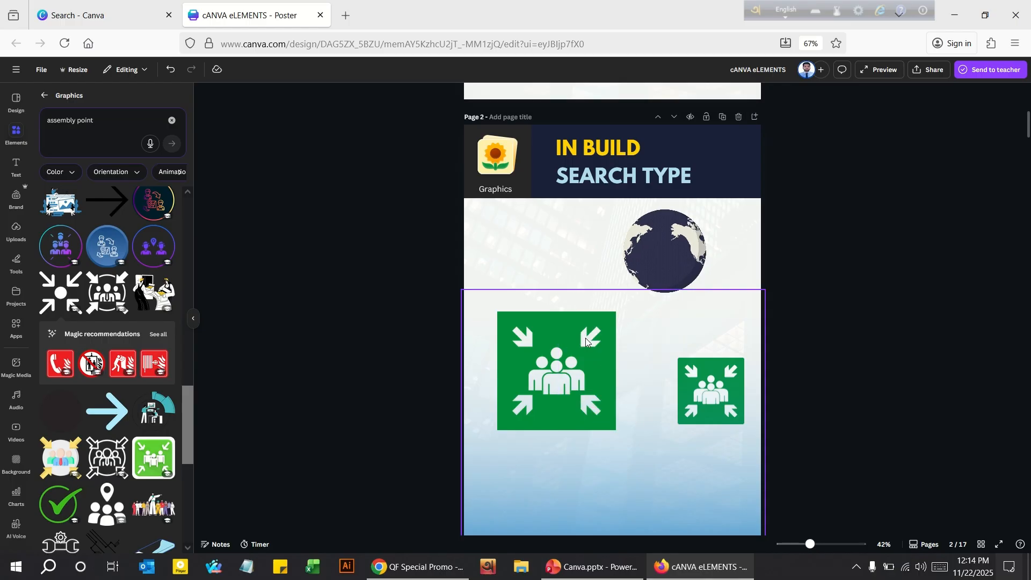
Return to the element categories and move the large assembly point sign up on page 2, beside the globe.
{"action": "left_click", "coordinate": [45, 96]}
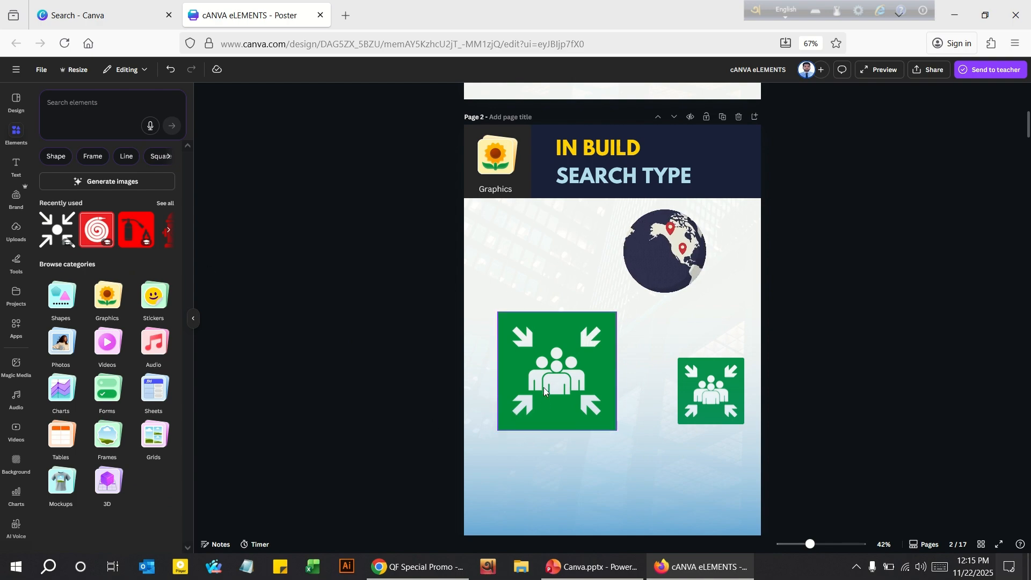
{"action": "left_click_drag", "start_coordinate": [543, 388], "coordinate": [542, 288]}
On page 3, open the Stickers category and move the animated man-and-dog sticker slightly right.
{"action": "scroll", "coordinate": [527, 311], "scroll_direction": "down", "scroll_amount": 8}
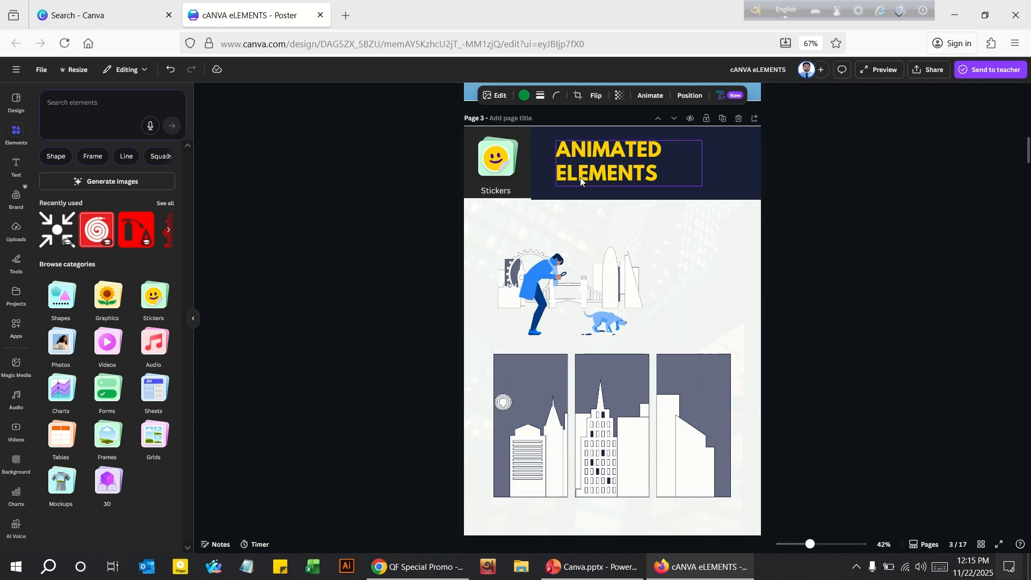
{"action": "left_click", "coordinate": [495, 160]}
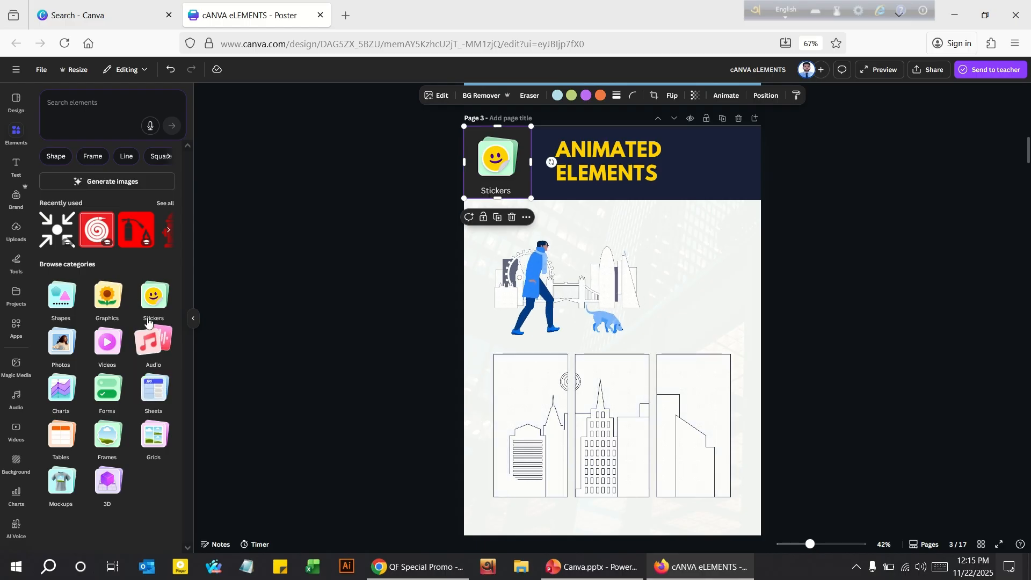
{"action": "left_click", "coordinate": [153, 297]}
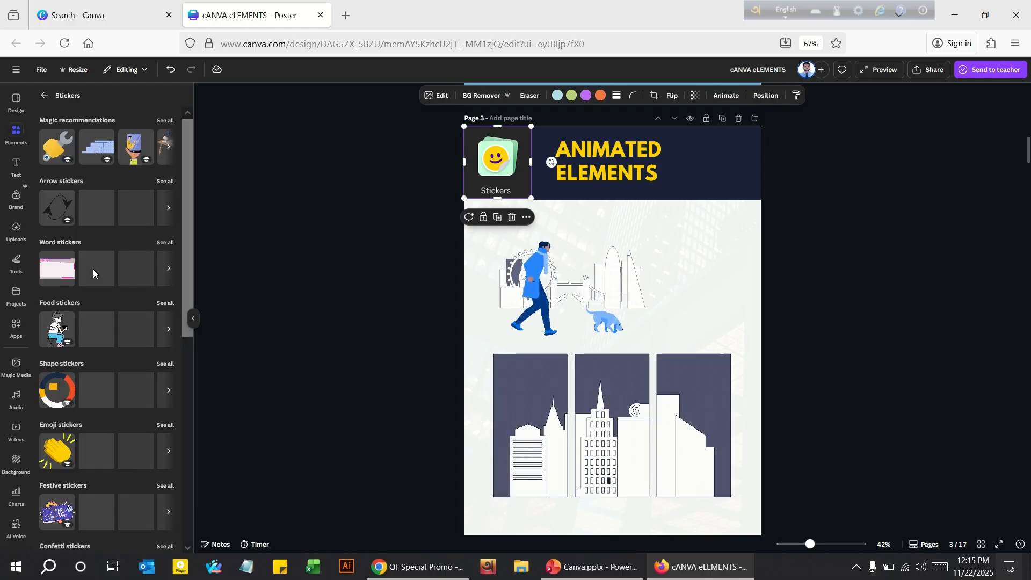
{"action": "left_click", "coordinate": [541, 318]}
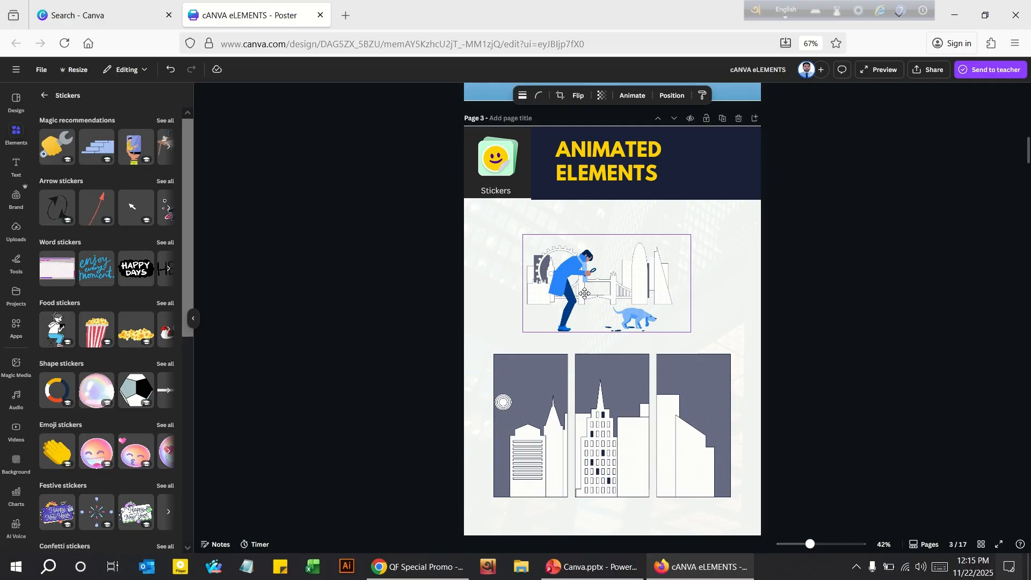
Insert the popcorn bucket food sticker, shrink it to about half size and move it up, partly over the city sticker.
{"action": "left_click", "coordinate": [90, 331]}
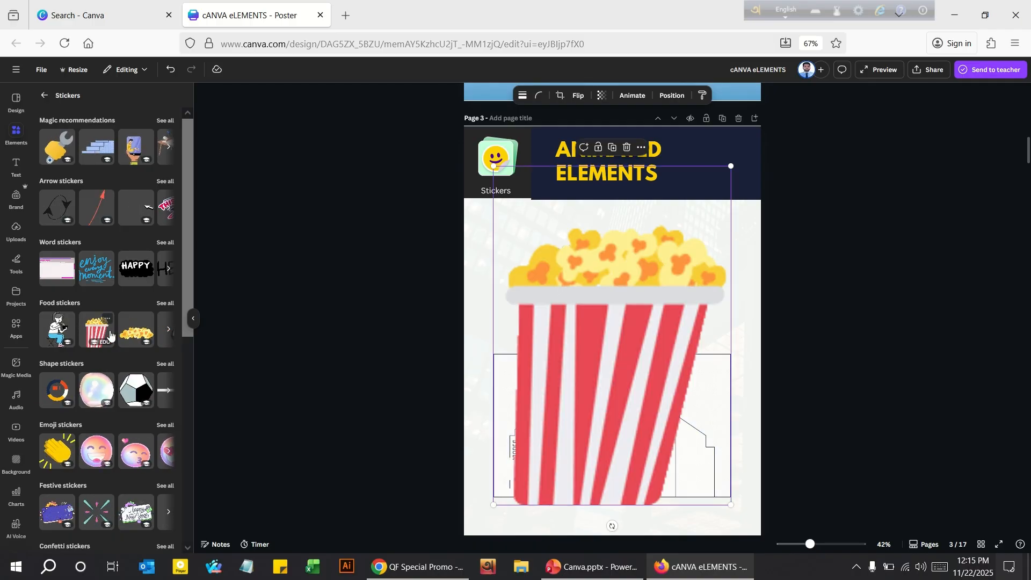
{"action": "left_click_drag", "start_coordinate": [489, 163], "coordinate": [617, 343]}
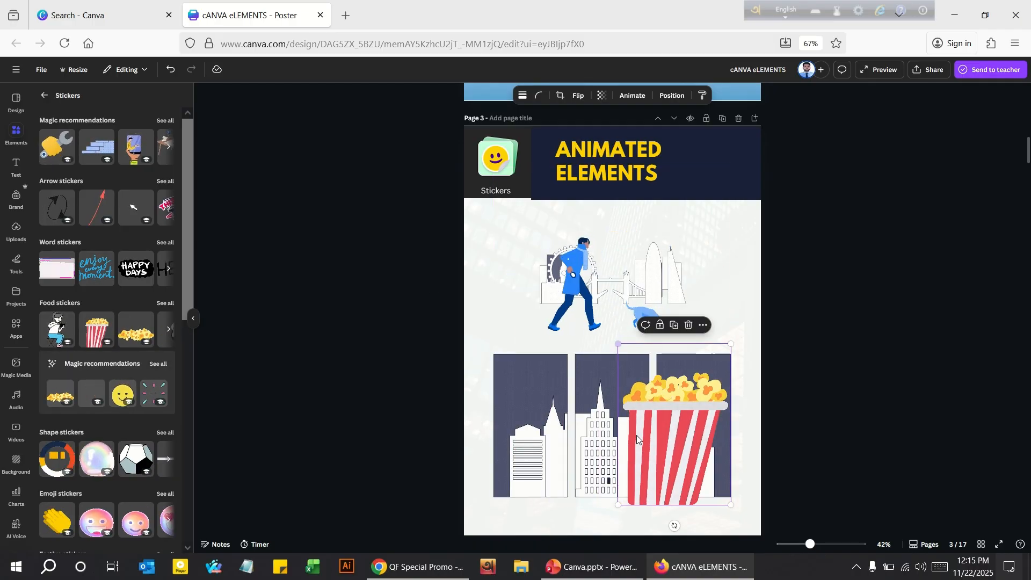
{"action": "left_click_drag", "start_coordinate": [667, 434], "coordinate": [664, 355]}
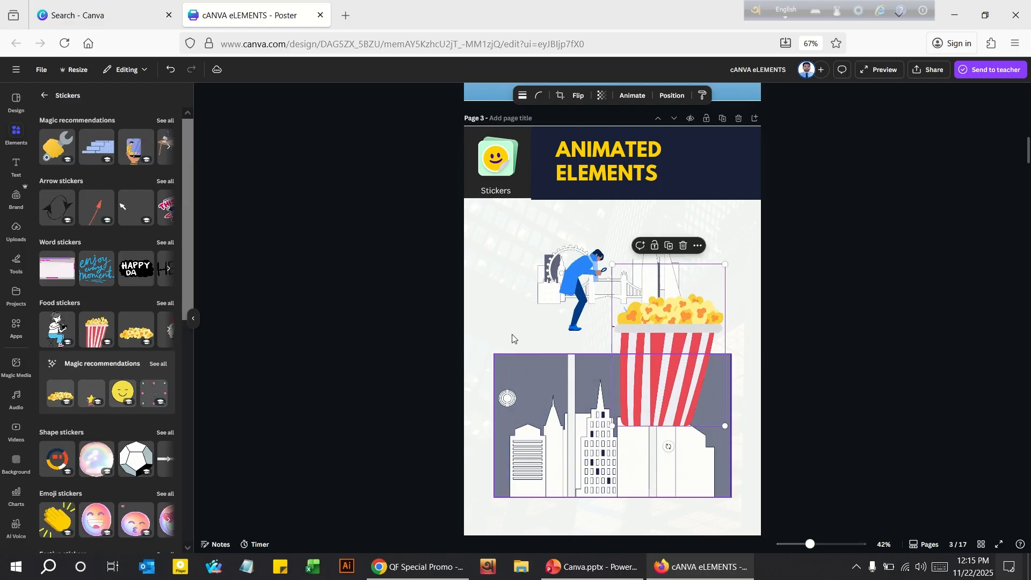
{"action": "left_click", "coordinate": [480, 368]}
Go to page 4, open the Photos category and look through its trending pictures.
{"action": "scroll", "coordinate": [559, 428], "scroll_direction": "down", "scroll_amount": 5}
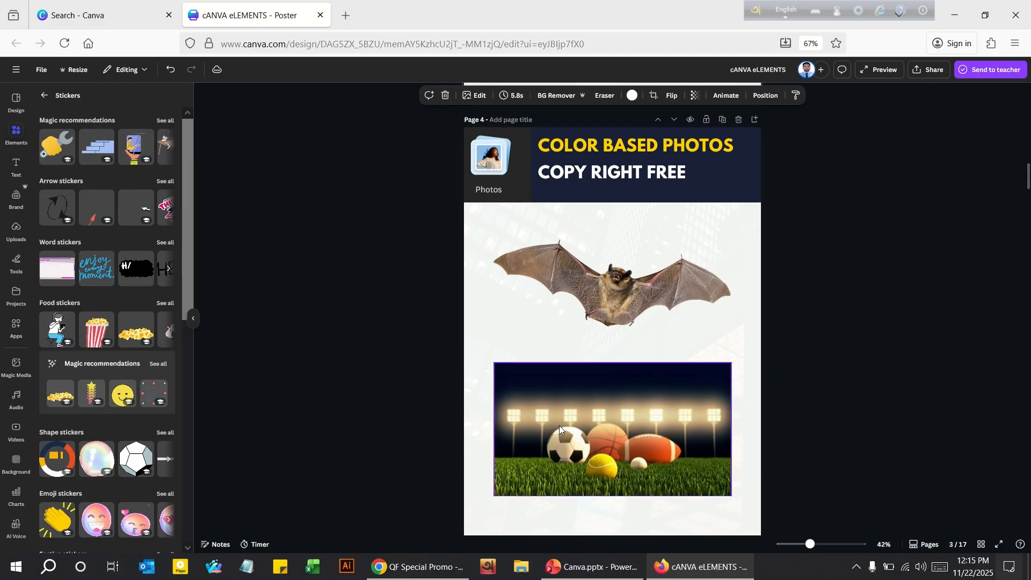
{"action": "left_click", "coordinate": [44, 95]}
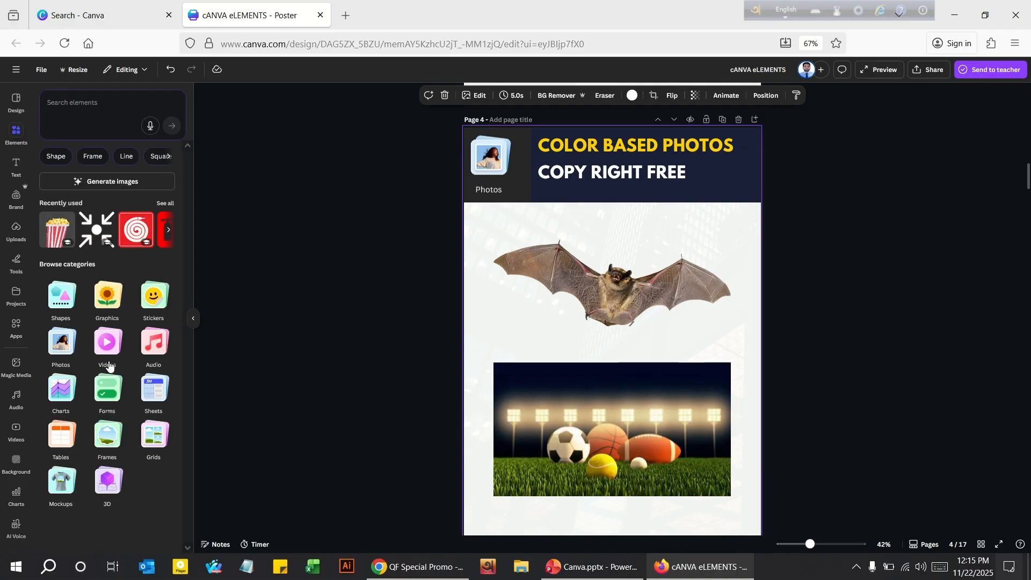
{"action": "left_click", "coordinate": [60, 350]}
{"action": "scroll", "coordinate": [110, 426], "scroll_direction": "down", "scroll_amount": 3}
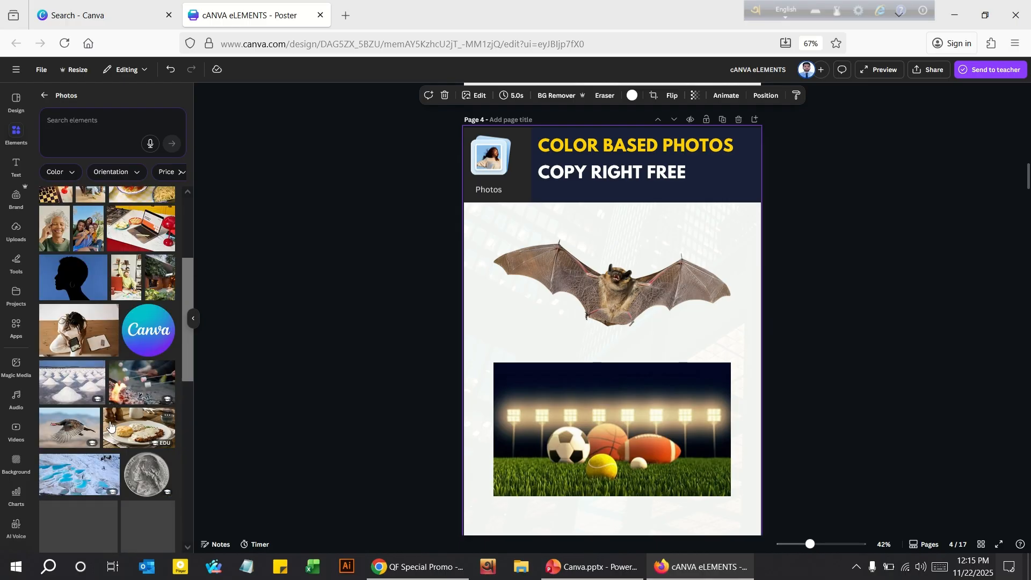
{"action": "scroll", "coordinate": [110, 426], "scroll_direction": "down", "scroll_amount": 5}
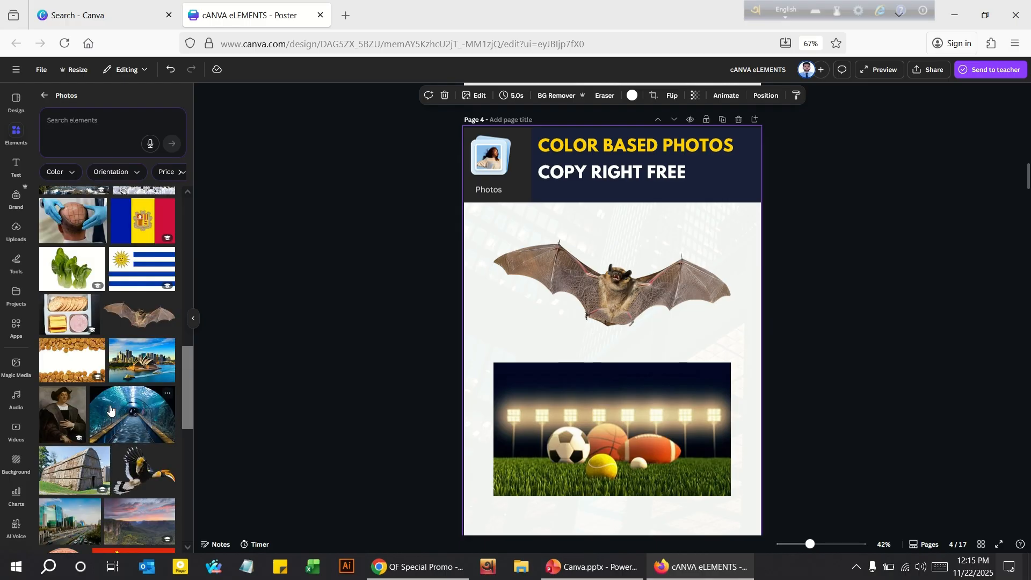
{"action": "scroll", "coordinate": [110, 399], "scroll_direction": "up", "scroll_amount": 10}
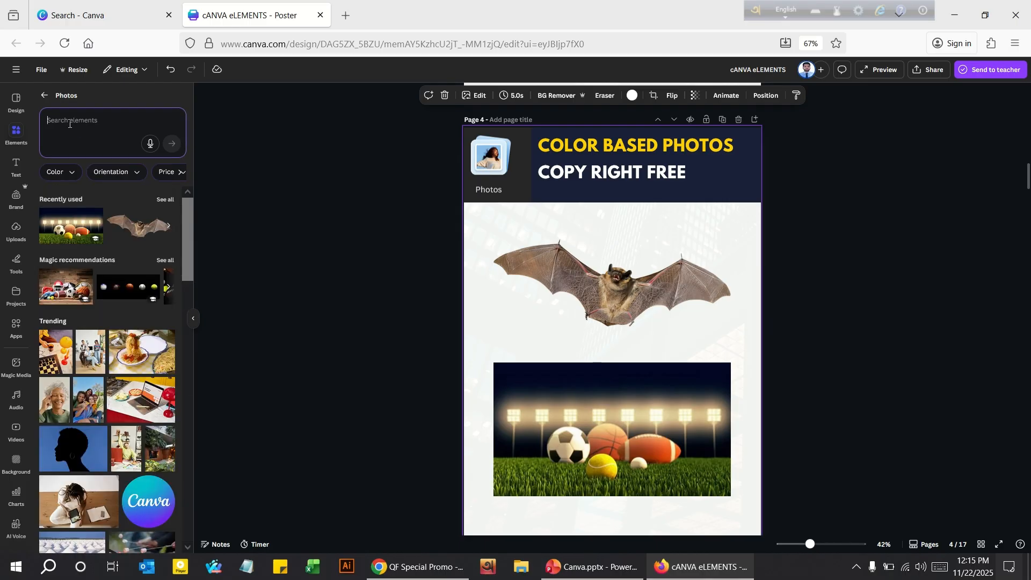
Search the photos for FIRE EXTINGUISHER.
{"action": "type", "text": "FIRE E"}
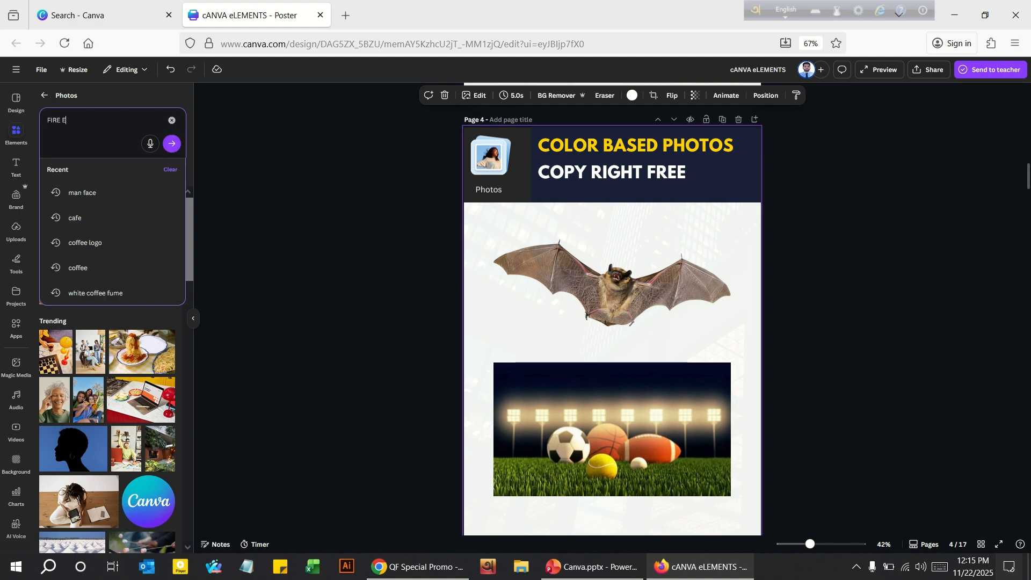
{"action": "type", "text": "X"}
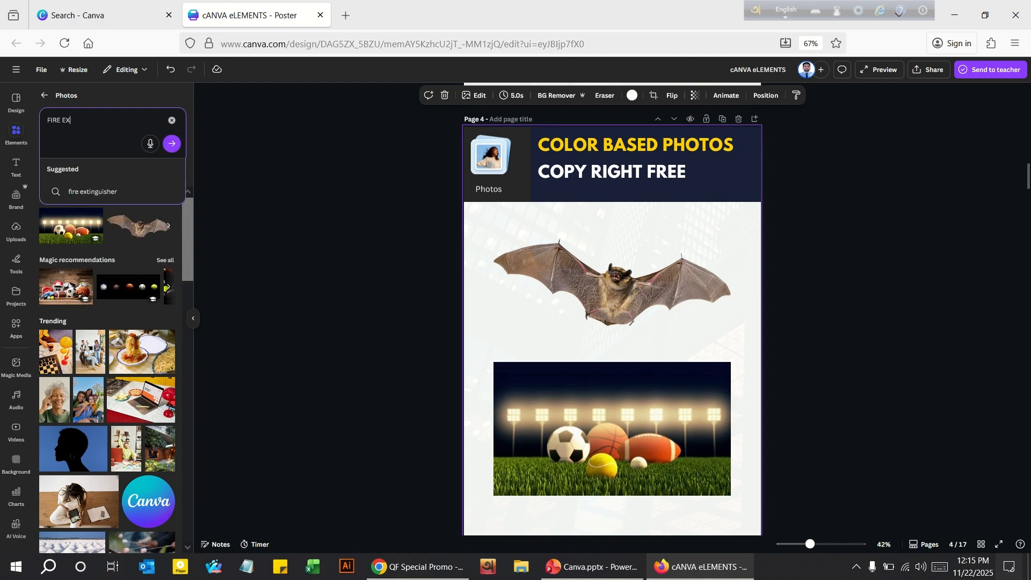
{"action": "type", "text": "TINGUISHER"}
{"action": "key", "text": "Return"}
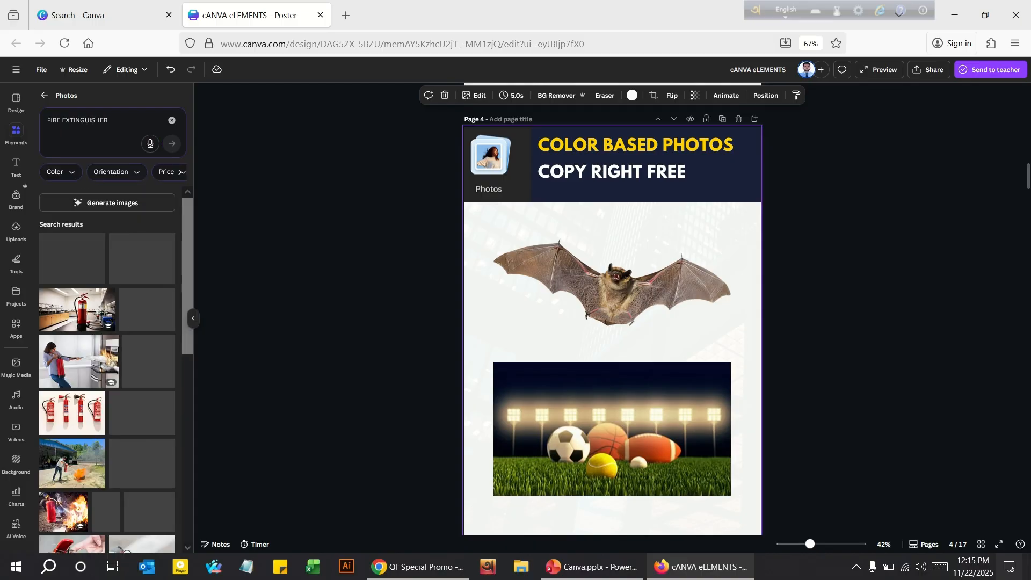
Replace the sports balls and bat photos on page 4 with the grey-background red extinguisher photo, positioned below the header.
{"action": "scroll", "coordinate": [115, 320], "scroll_direction": "down", "scroll_amount": 6}
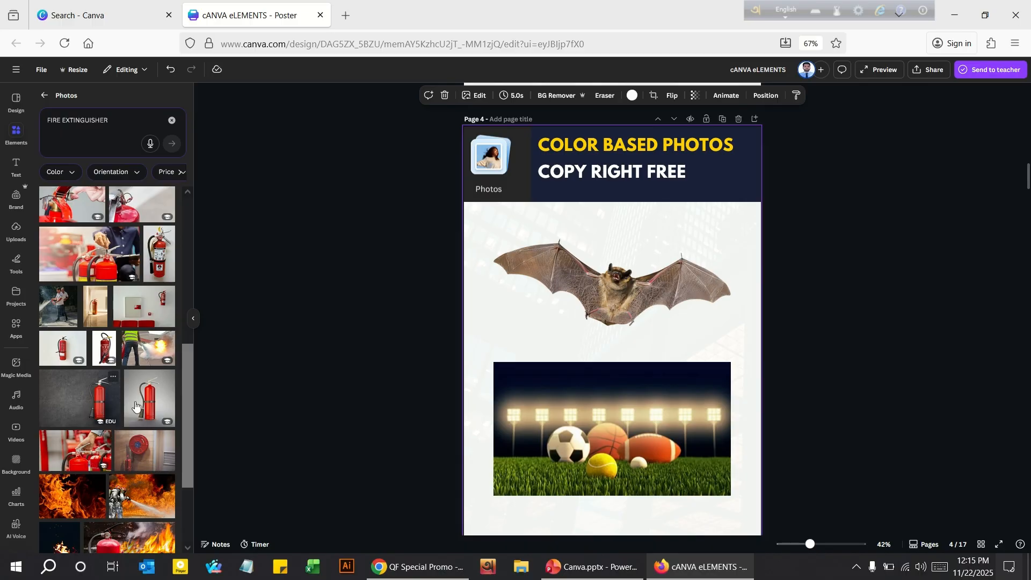
{"action": "left_click", "coordinate": [156, 404]}
{"action": "left_click", "coordinate": [572, 490]}
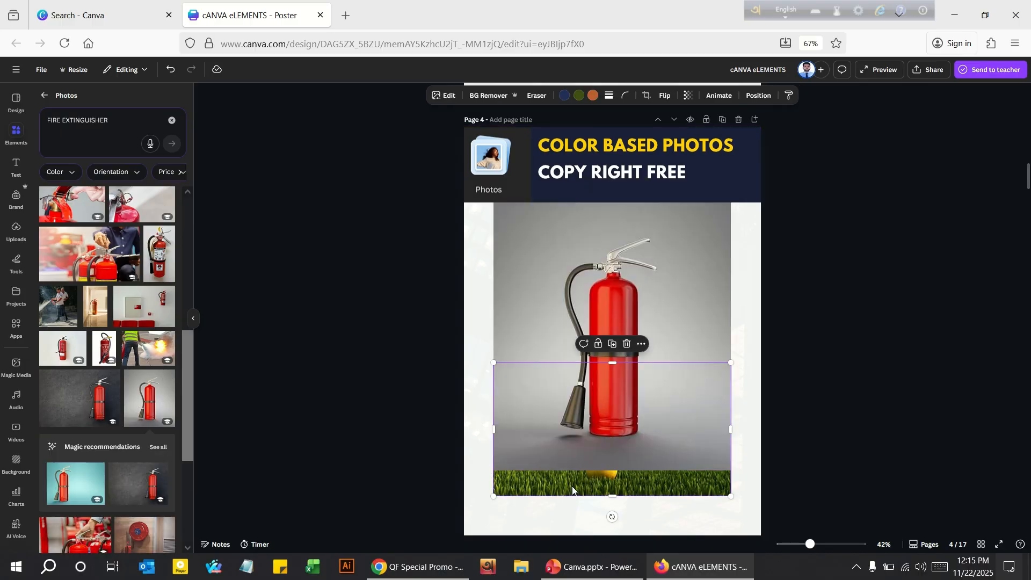
{"action": "key", "text": "Delete"}
{"action": "left_click_drag", "start_coordinate": [587, 424], "coordinate": [596, 512]}
{"action": "left_click", "coordinate": [567, 275]}
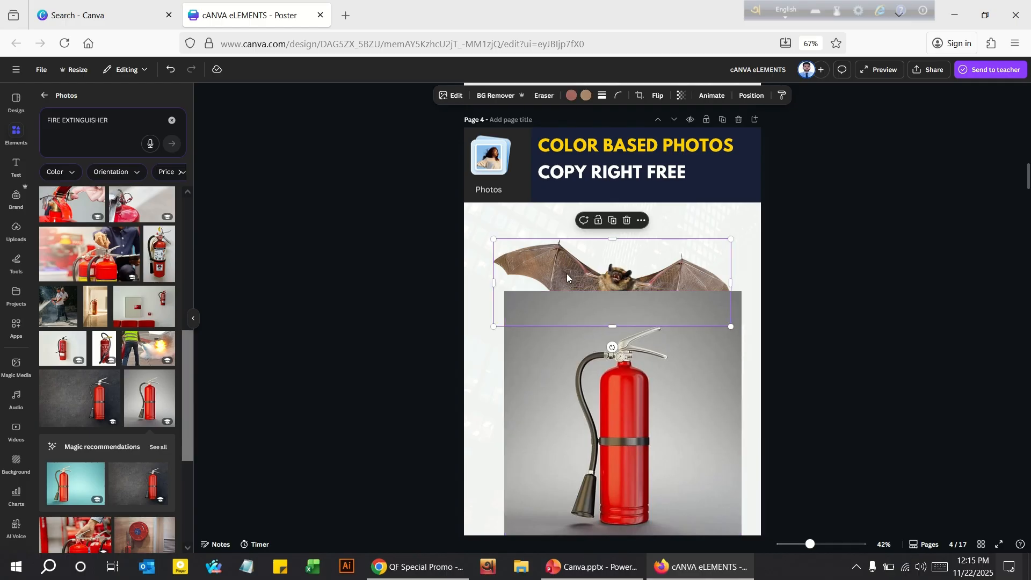
{"action": "key", "text": "Delete"}
{"action": "left_click_drag", "start_coordinate": [586, 340], "coordinate": [583, 282]}
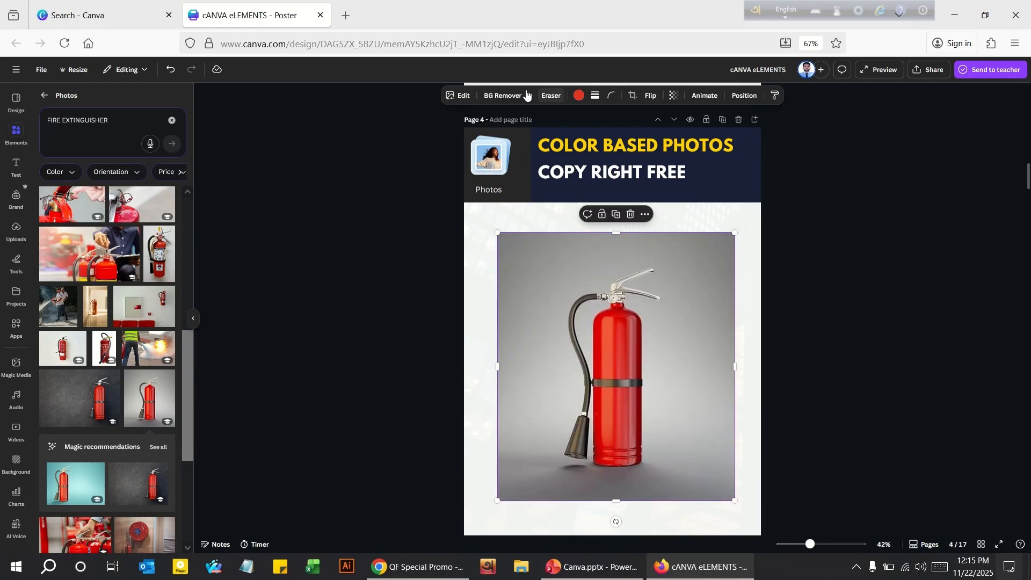
Remove the extinguisher photo's background, shrink it to about half size and move it to the upper left below the header.
{"action": "left_click", "coordinate": [495, 96]}
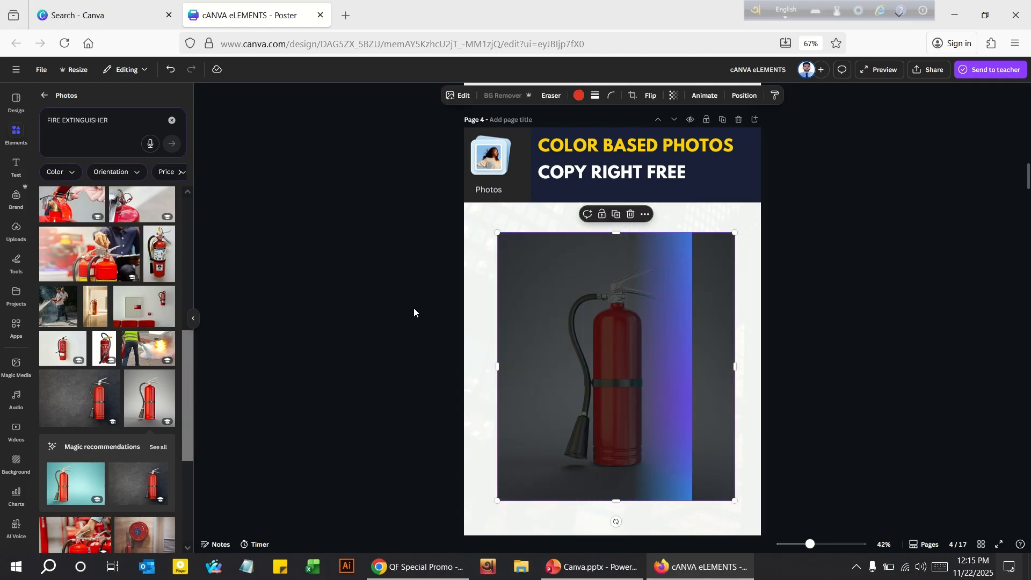
{"action": "scroll", "coordinate": [83, 410], "scroll_direction": "down", "scroll_amount": 4}
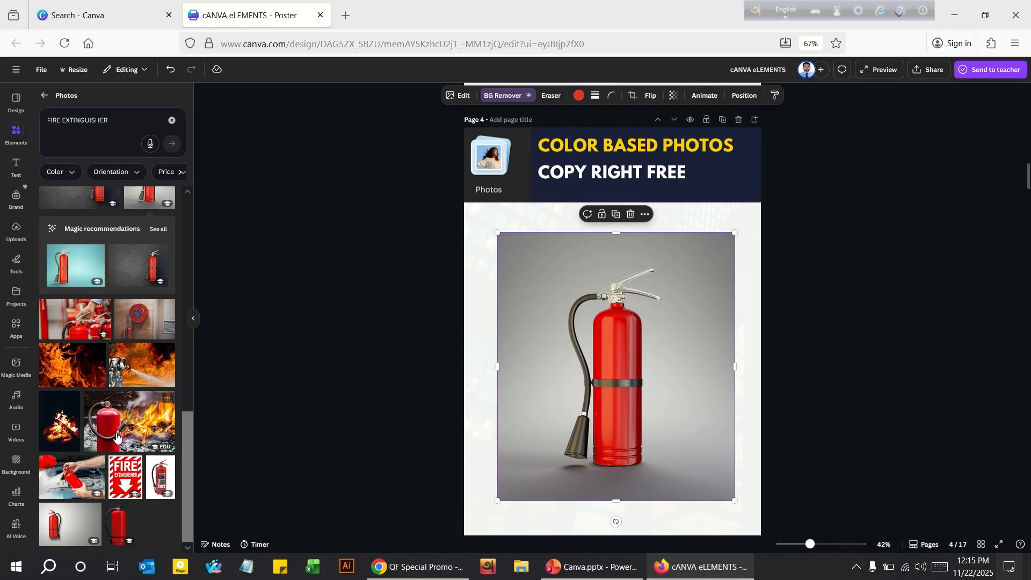
{"action": "left_click_drag", "start_coordinate": [686, 373], "coordinate": [613, 318]}
{"action": "left_click_drag", "start_coordinate": [475, 200], "coordinate": [594, 339]}
{"action": "left_click_drag", "start_coordinate": [662, 397], "coordinate": [550, 262]}
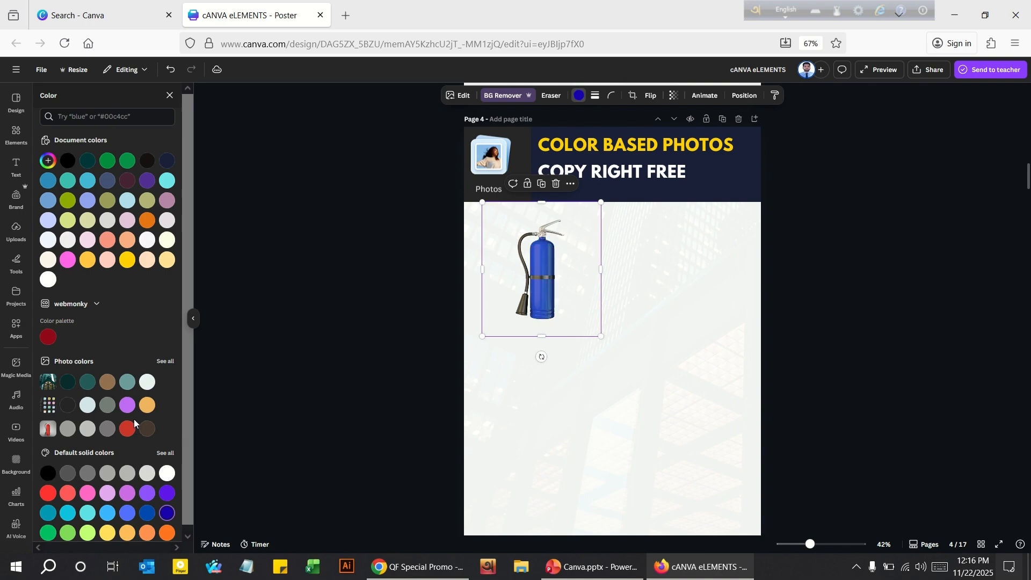
Recolor the extinguisher dark blue, close the color choices and move it towards the middle of the page.
{"action": "scroll", "coordinate": [134, 419], "scroll_direction": "down", "scroll_amount": 1}
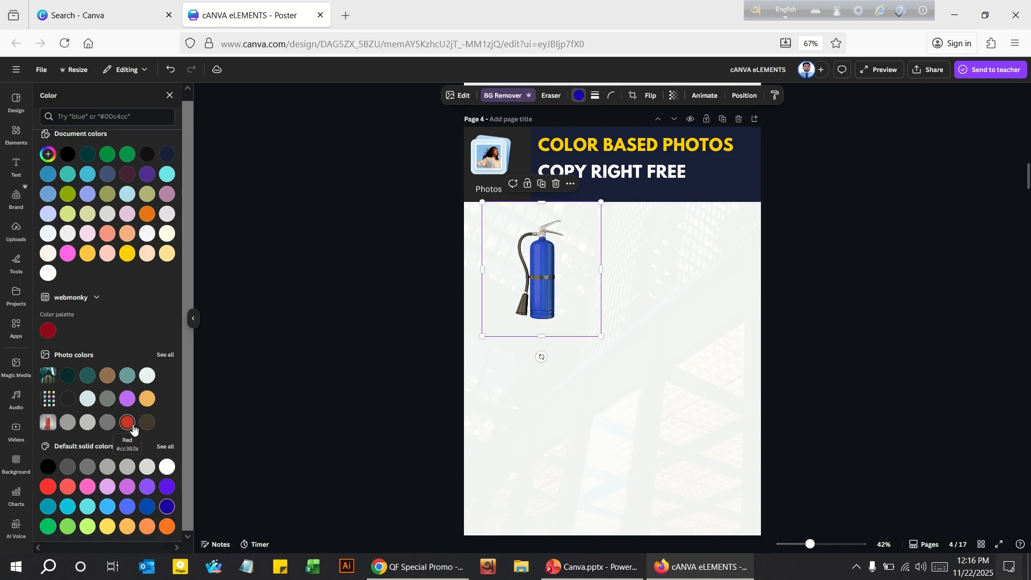
{"action": "left_click", "coordinate": [169, 97]}
{"action": "left_click_drag", "start_coordinate": [535, 258], "coordinate": [582, 279]}
Insert the red FIRE EXTINGUISHER arrow sign photo, shrink it to about half size and place it below the blue extinguisher.
{"action": "scroll", "coordinate": [99, 456], "scroll_direction": "down", "scroll_amount": 10}
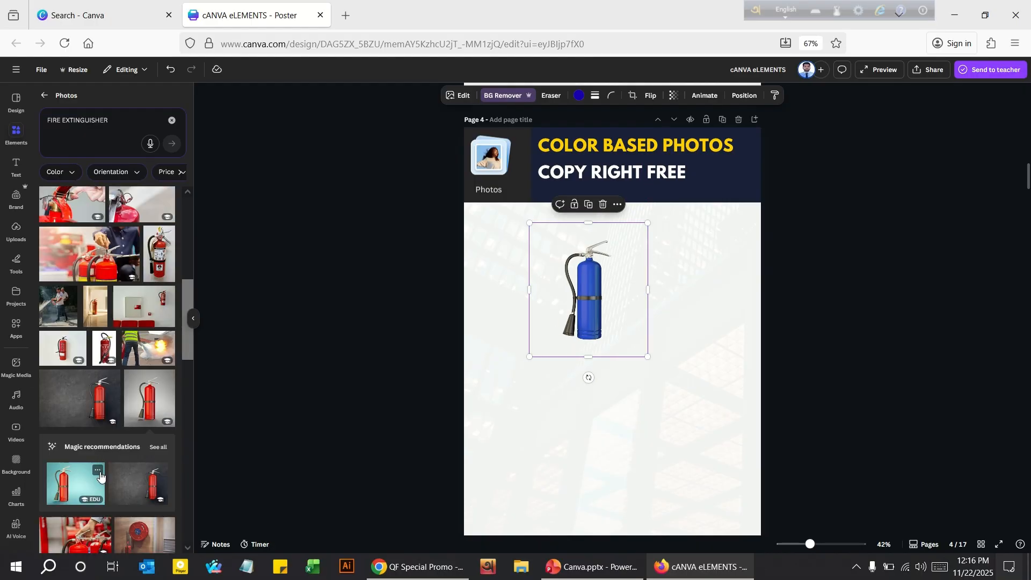
{"action": "scroll", "coordinate": [119, 433], "scroll_direction": "down", "scroll_amount": 5}
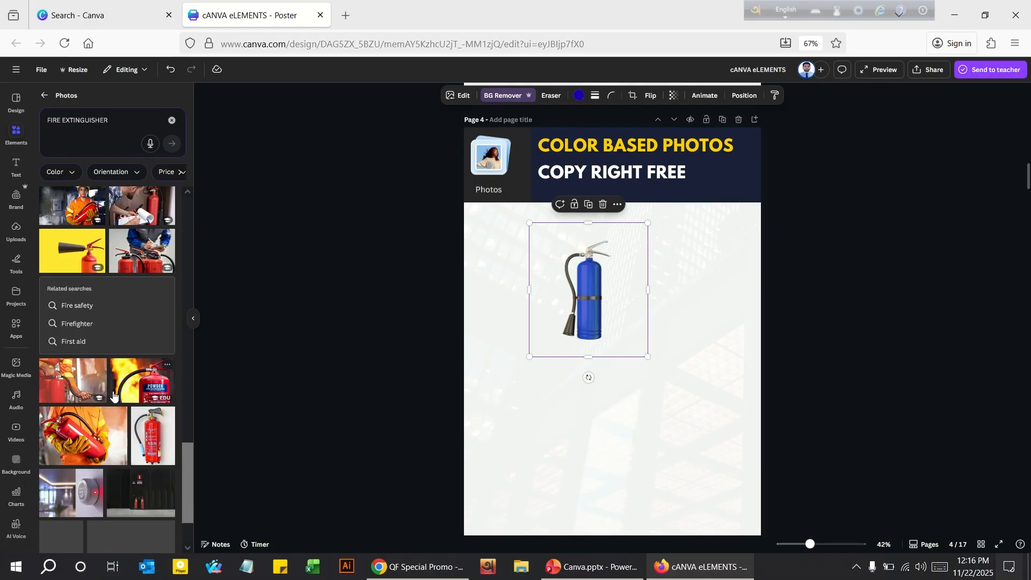
{"action": "scroll", "coordinate": [112, 365], "scroll_direction": "up", "scroll_amount": 5}
{"action": "left_click", "coordinate": [125, 340]}
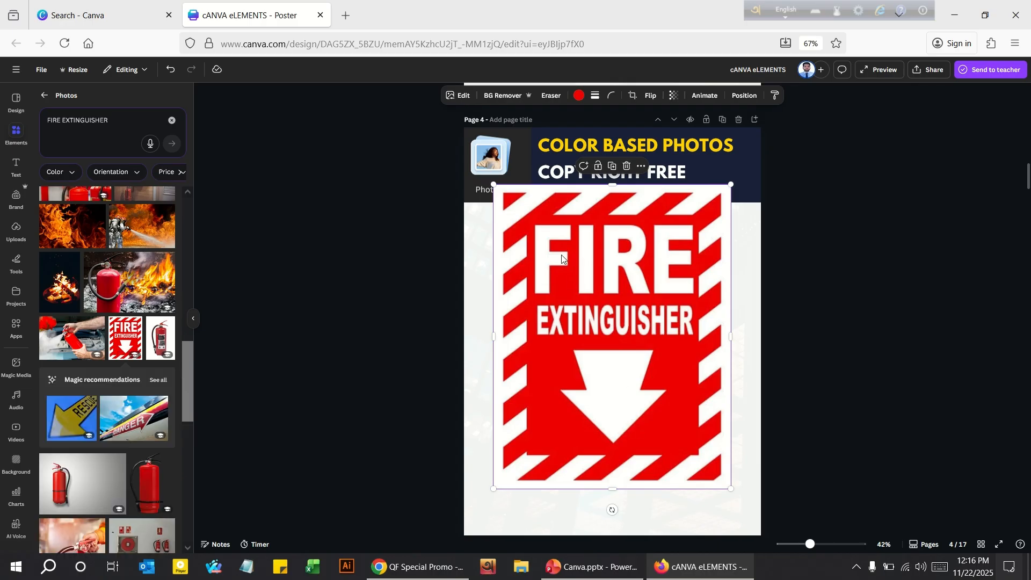
{"action": "left_click_drag", "start_coordinate": [494, 185], "coordinate": [622, 345]}
{"action": "left_click_drag", "start_coordinate": [660, 403], "coordinate": [600, 424]}
Shift the blue extinguisher slightly right and nudge the sign left so they line up in the middle of the page.
{"action": "mouse_move", "coordinate": [589, 298]}
{"action": "left_mouse_down"}
{"action": "mouse_move", "coordinate": [614, 294]}
{"action": "mouse_move", "coordinate": [606, 301]}
{"action": "left_mouse_up"}
{"action": "mouse_move", "coordinate": [606, 445]}
{"action": "left_mouse_down"}
{"action": "mouse_move", "coordinate": [535, 390]}
{"action": "mouse_move", "coordinate": [602, 445]}
{"action": "left_mouse_up"}
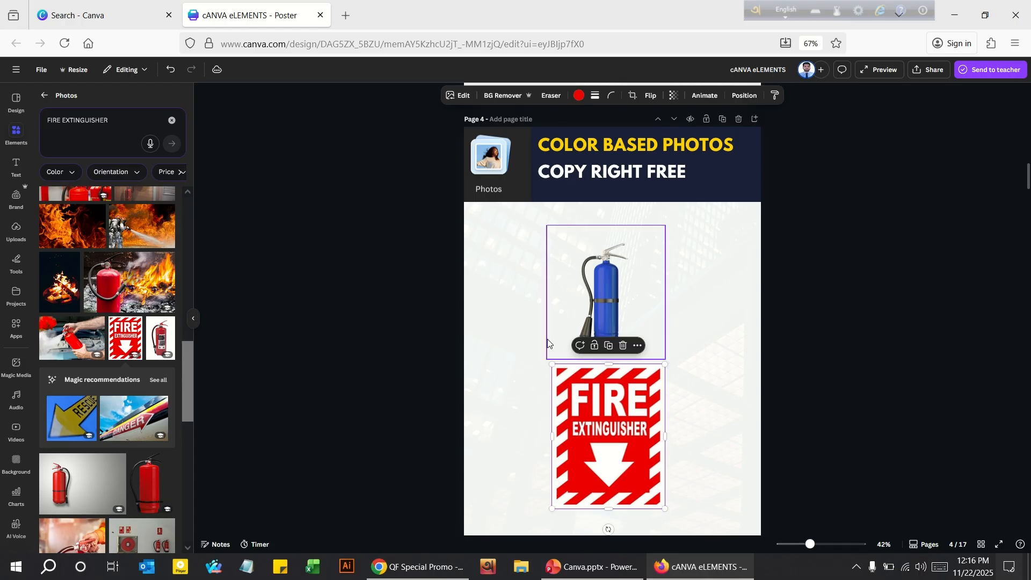
{"action": "left_click", "coordinate": [515, 290]}
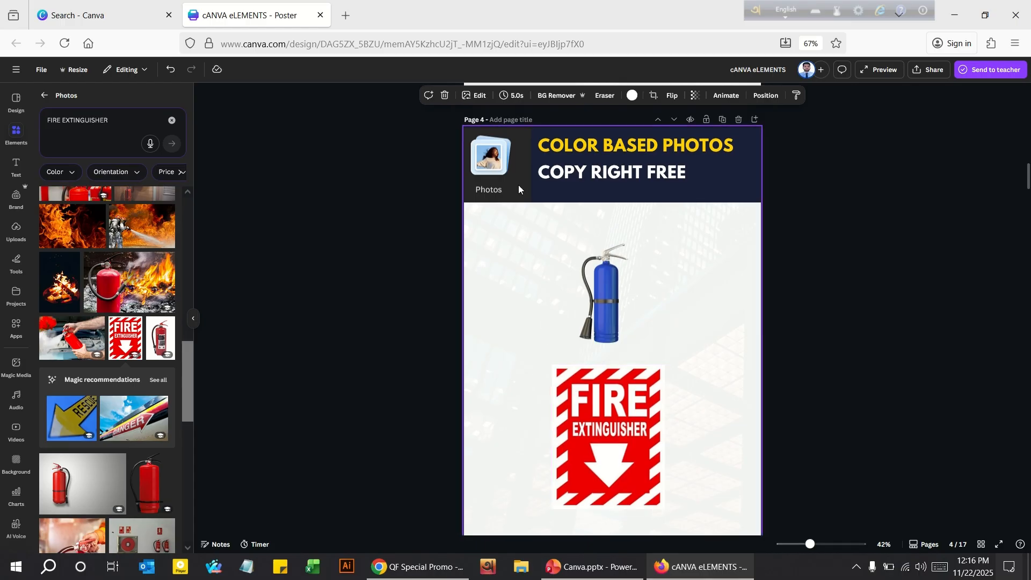
Leave the extinguisher results, reopen the Photos category and search it for SPORTS.
{"action": "left_click", "coordinate": [44, 99]}
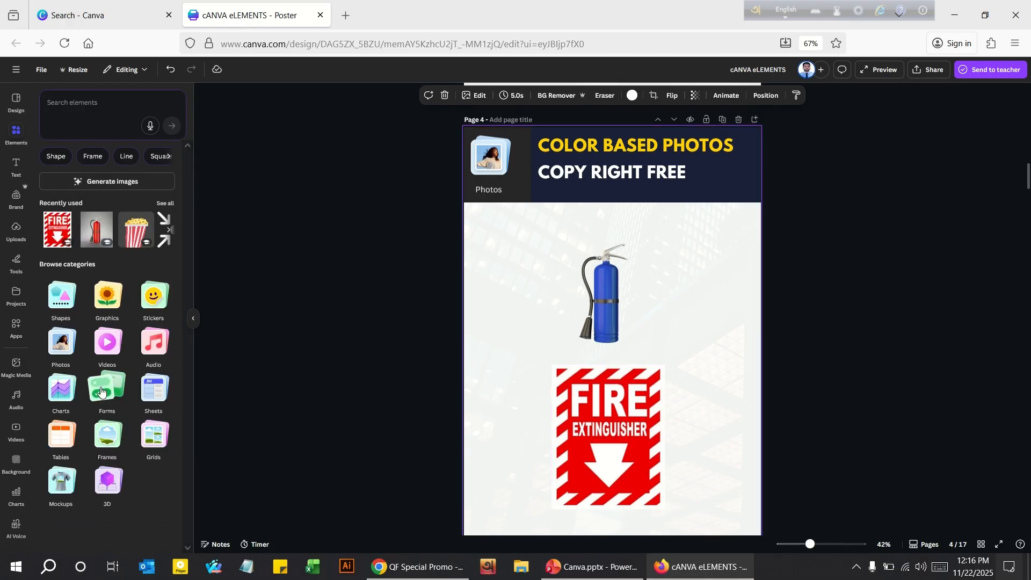
{"action": "left_click", "coordinate": [66, 348]}
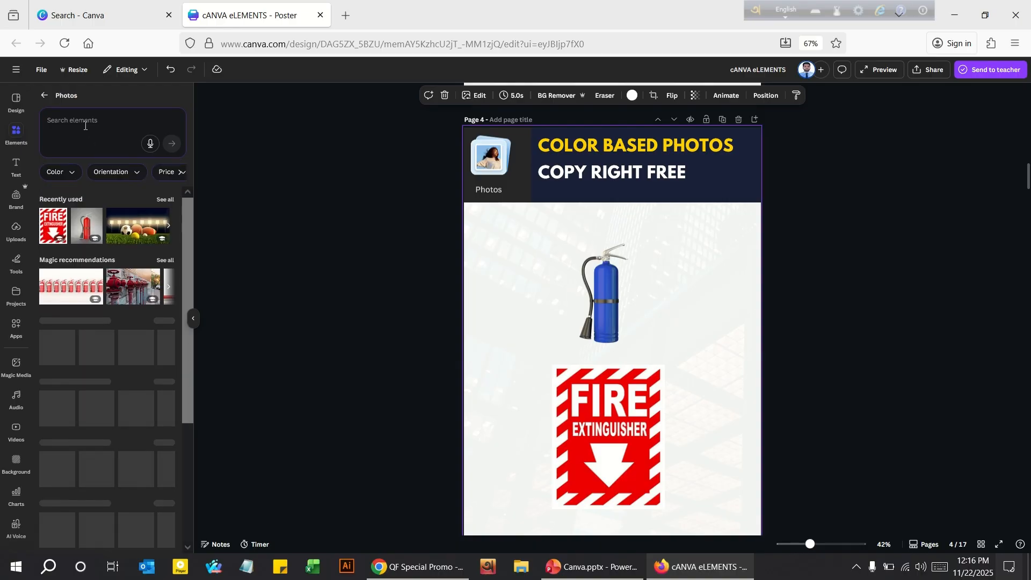
{"action": "left_click", "coordinate": [84, 126]}
{"action": "type", "text": "SPORTS"}
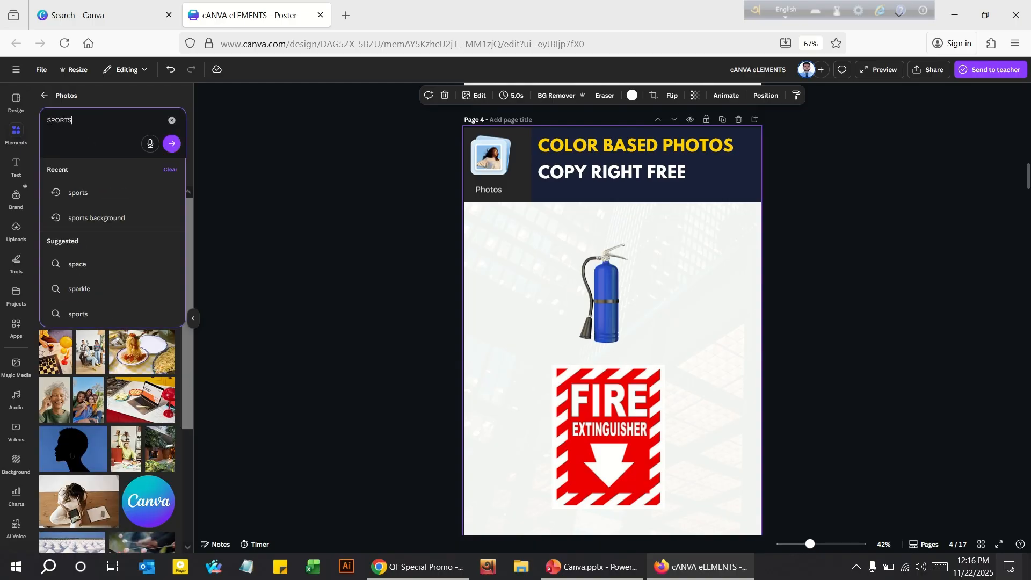
{"action": "key", "text": "Return"}
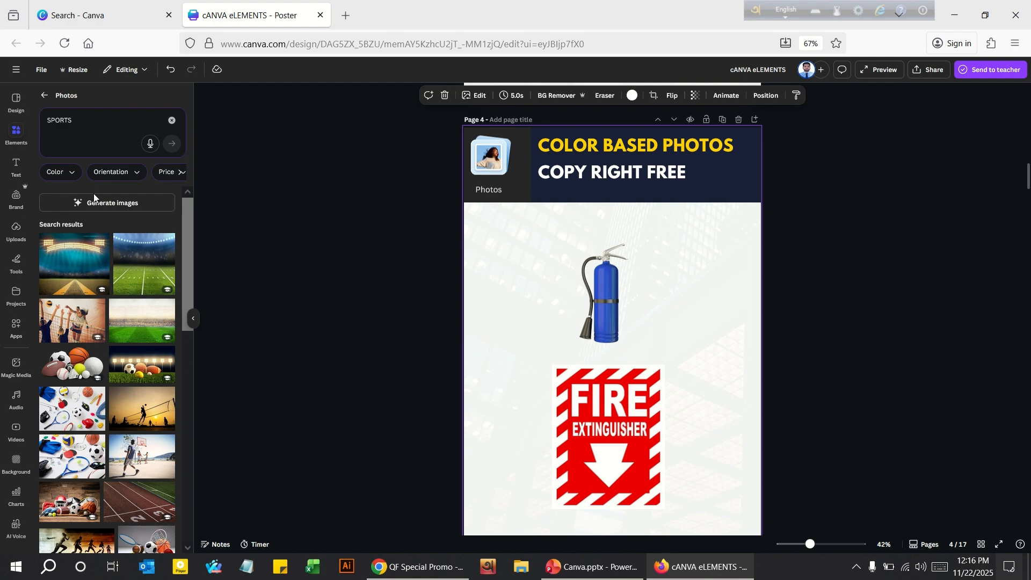
Insert the floodlit stadium photo with the white road lines and place it over the blue extinguisher on page 4.
{"action": "scroll", "coordinate": [102, 408], "scroll_direction": "down", "scroll_amount": 6}
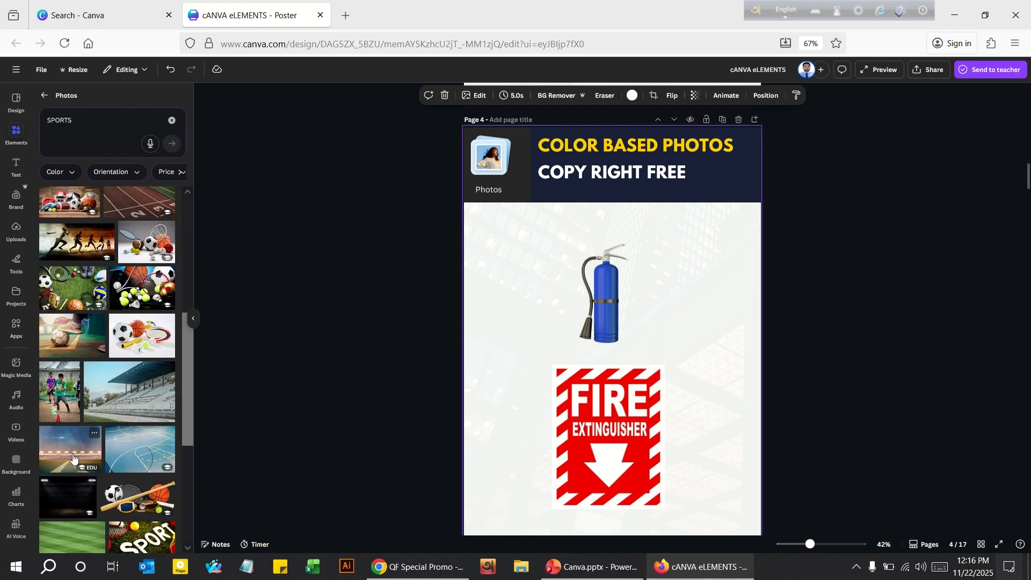
{"action": "left_click", "coordinate": [73, 457]}
{"action": "left_click_drag", "start_coordinate": [606, 374], "coordinate": [604, 326]}
{"action": "scroll", "coordinate": [604, 314], "scroll_direction": "down", "scroll_amount": 2}
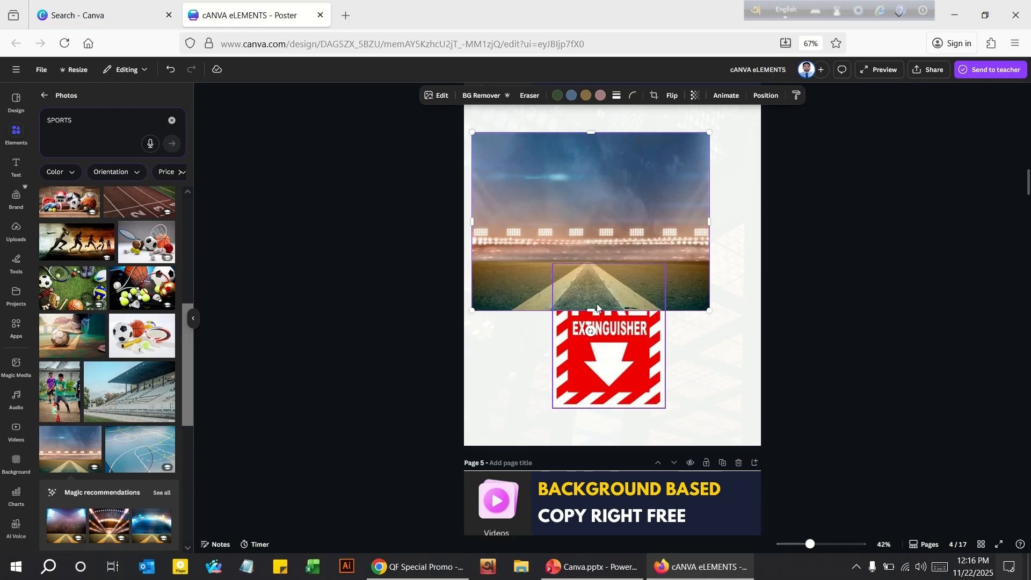
{"action": "scroll", "coordinate": [602, 312], "scroll_direction": "up", "scroll_amount": 1}
{"action": "left_click_drag", "start_coordinate": [586, 284], "coordinate": [604, 308]}
{"action": "scroll", "coordinate": [115, 337], "scroll_direction": "down", "scroll_amount": 5}
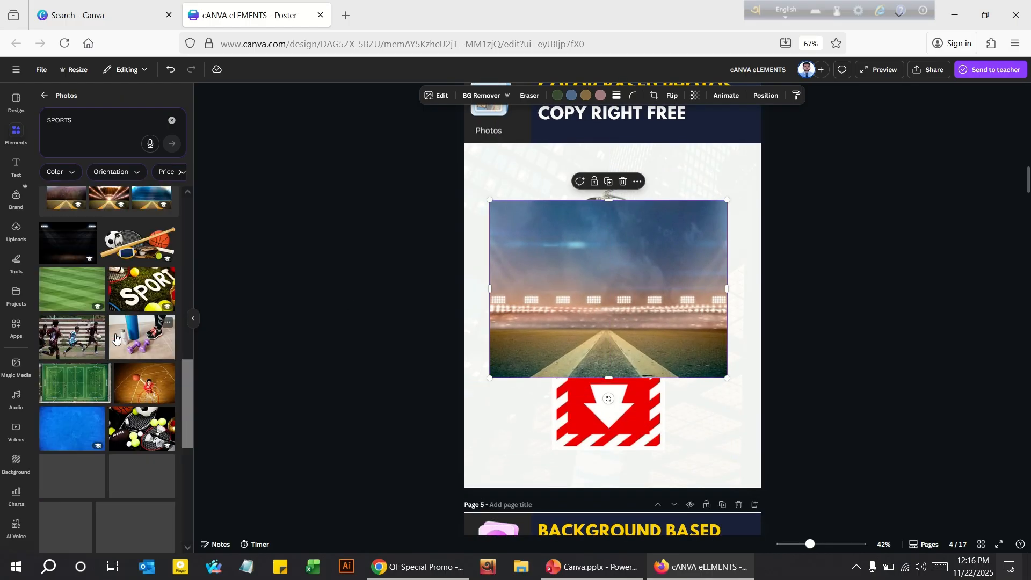
Shift the stadium photo slightly up and make it the background of page 4.
{"action": "left_click_drag", "start_coordinate": [647, 287], "coordinate": [615, 207]}
{"action": "left_click", "coordinate": [746, 273]}
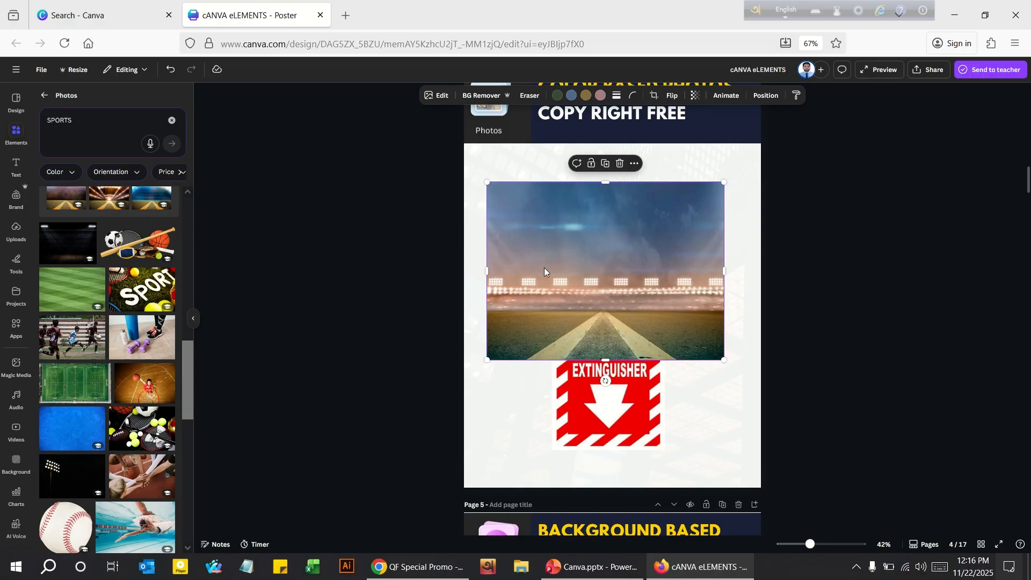
{"action": "right_click", "coordinate": [528, 224]}
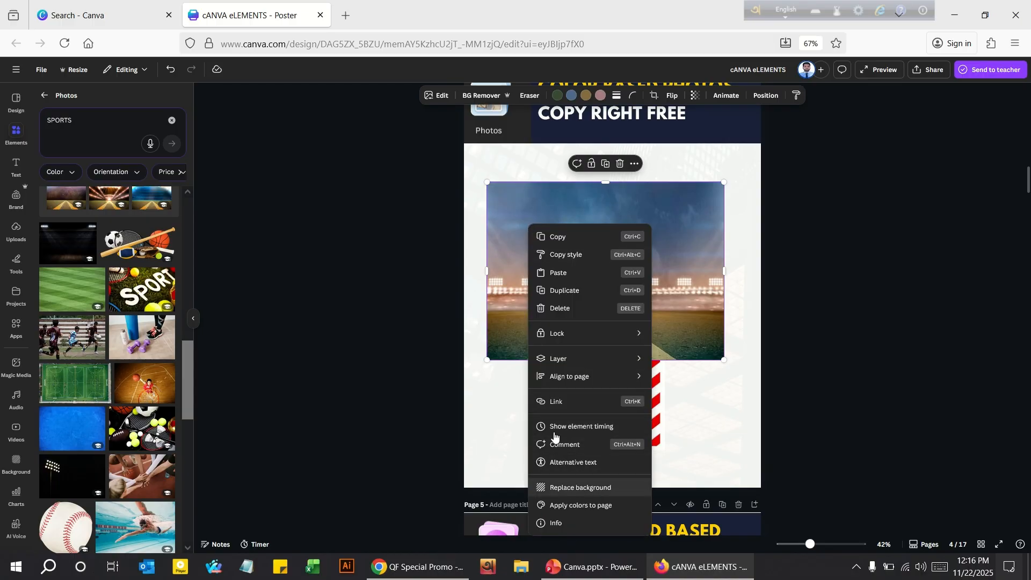
{"action": "left_click", "coordinate": [574, 489]}
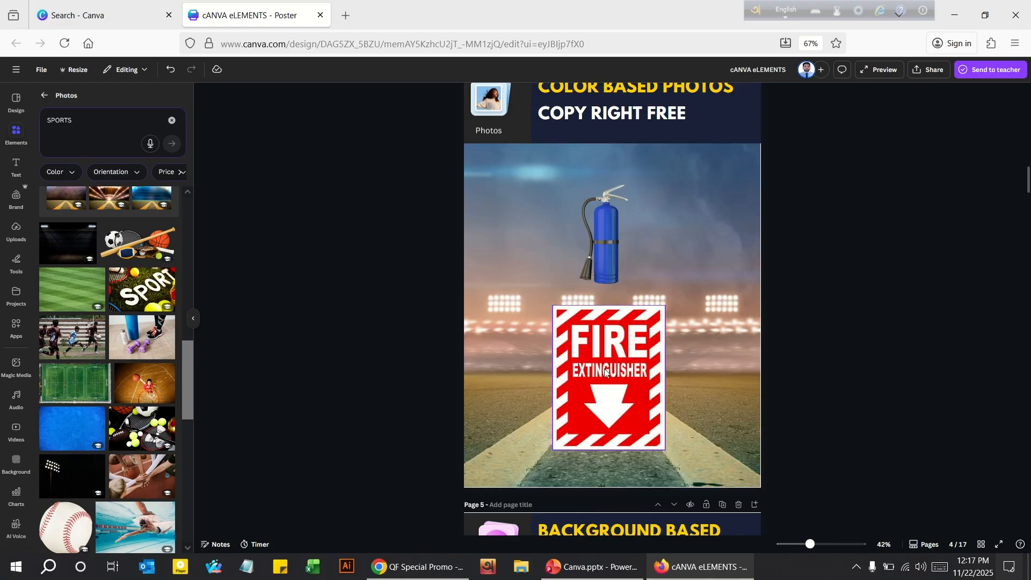
Delete the red FIRE EXTINGUISHER sign and move the blue extinguisher slightly up.
{"action": "left_click", "coordinate": [637, 331]}
{"action": "key", "text": "Delete"}
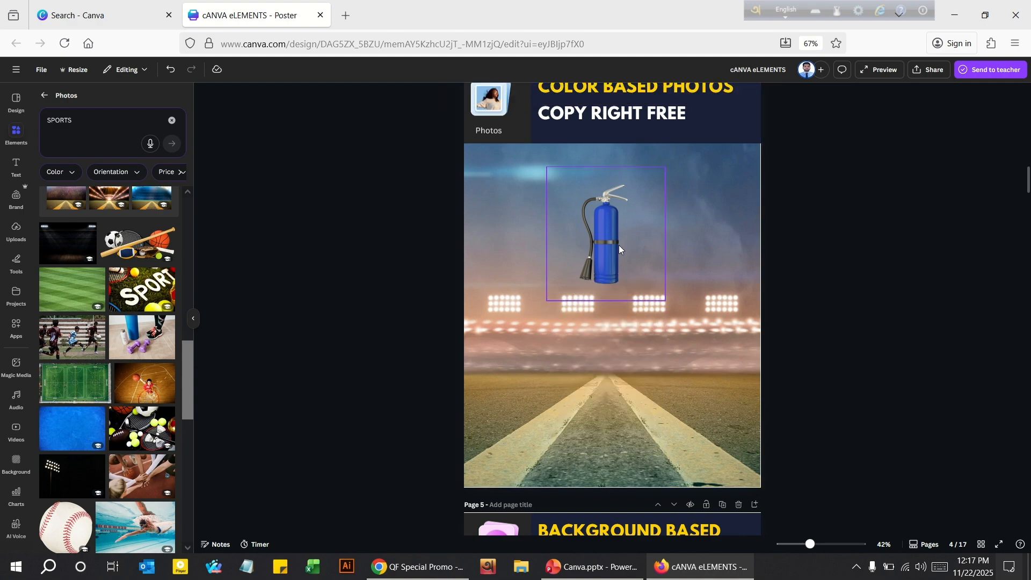
{"action": "left_click_drag", "start_coordinate": [603, 243], "coordinate": [602, 230]}
Replace the page background with the green sports field and blue sky photo, and move the extinguisher down to the tree line.
{"action": "scroll", "coordinate": [59, 360], "scroll_direction": "down", "scroll_amount": 6}
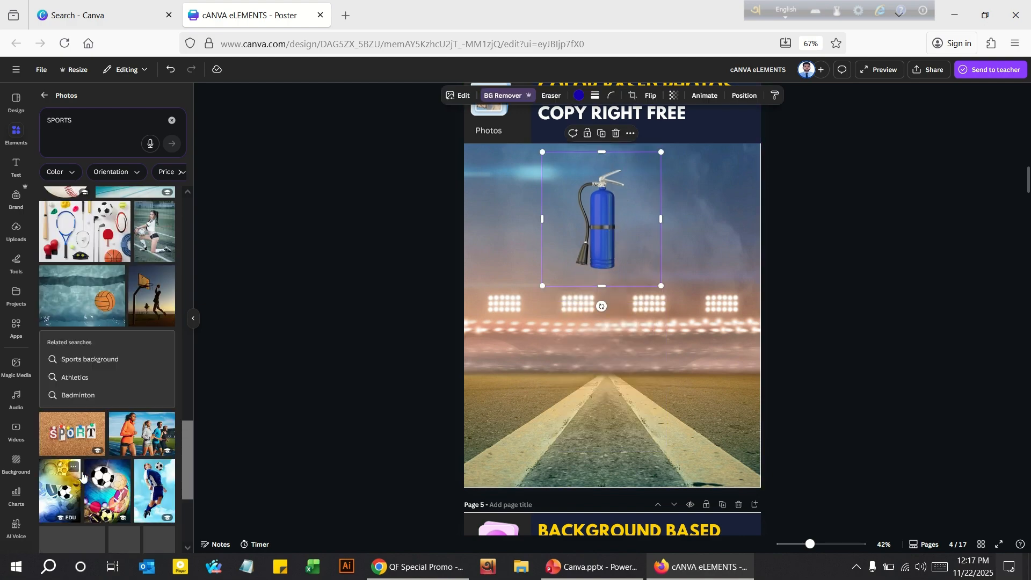
{"action": "scroll", "coordinate": [91, 543], "scroll_direction": "down", "scroll_amount": 3}
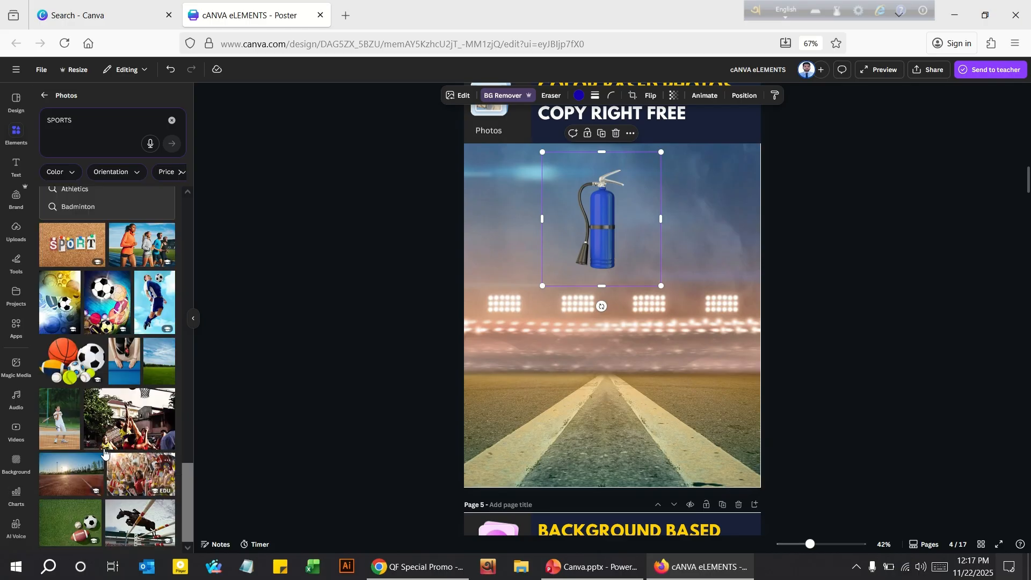
{"action": "left_click", "coordinate": [157, 372]}
{"action": "right_click", "coordinate": [564, 216]}
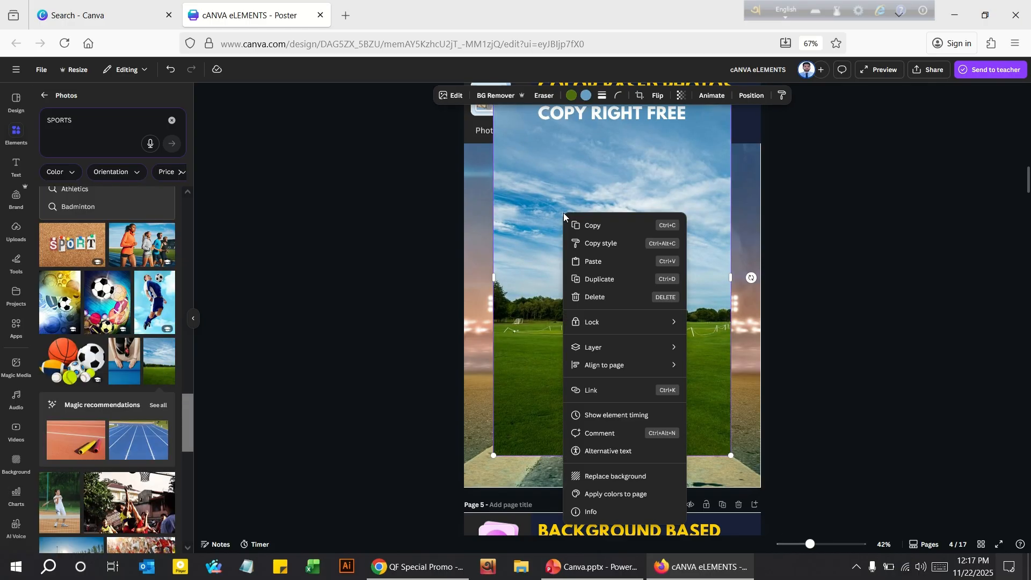
{"action": "left_click", "coordinate": [607, 476]}
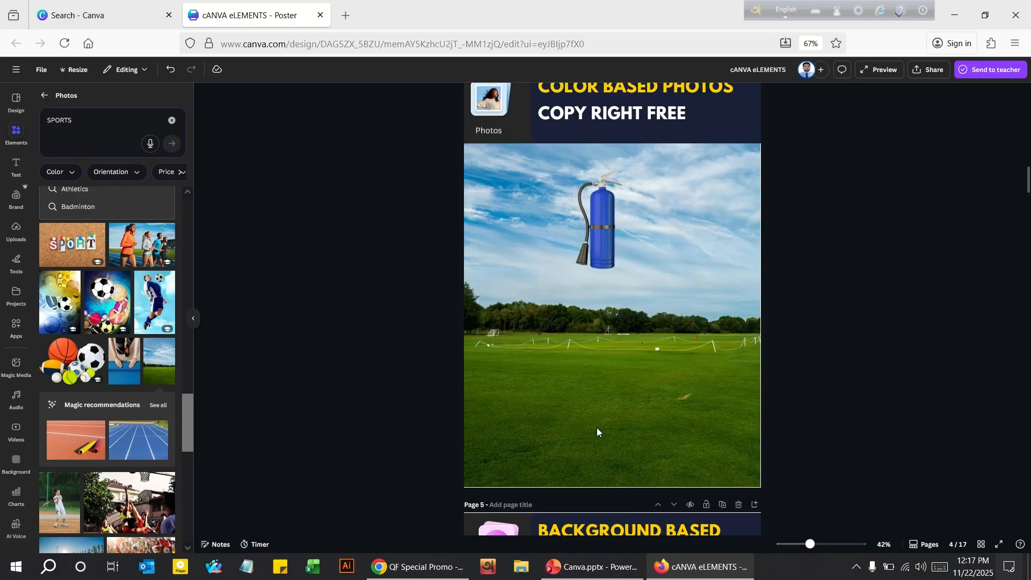
{"action": "left_click_drag", "start_coordinate": [593, 254], "coordinate": [606, 310]}
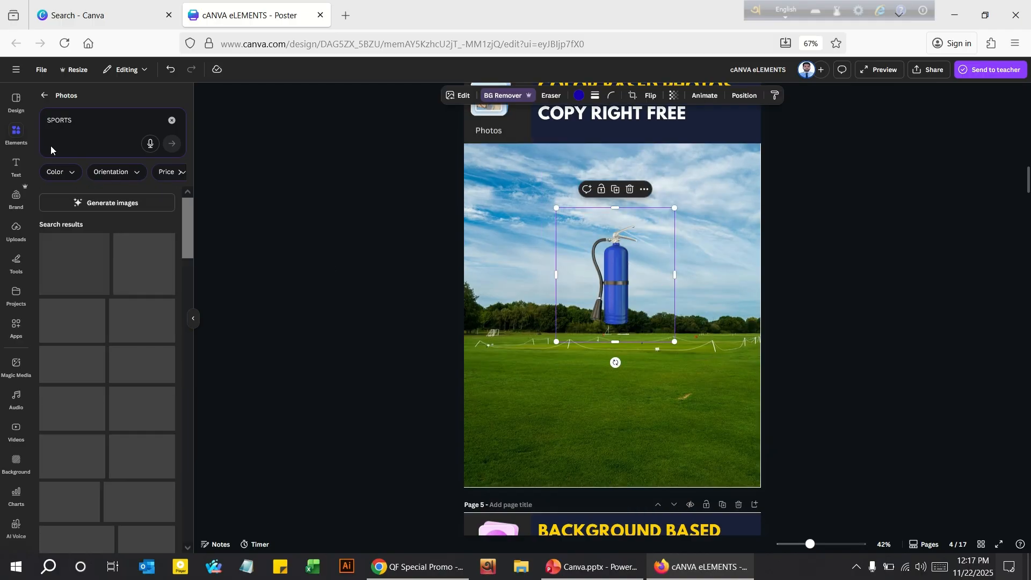
Search the photos for abstract and look through the results for a background.
{"action": "left_click_drag", "start_coordinate": [89, 117], "coordinate": [30, 121]}
{"action": "type", "text": "a"}
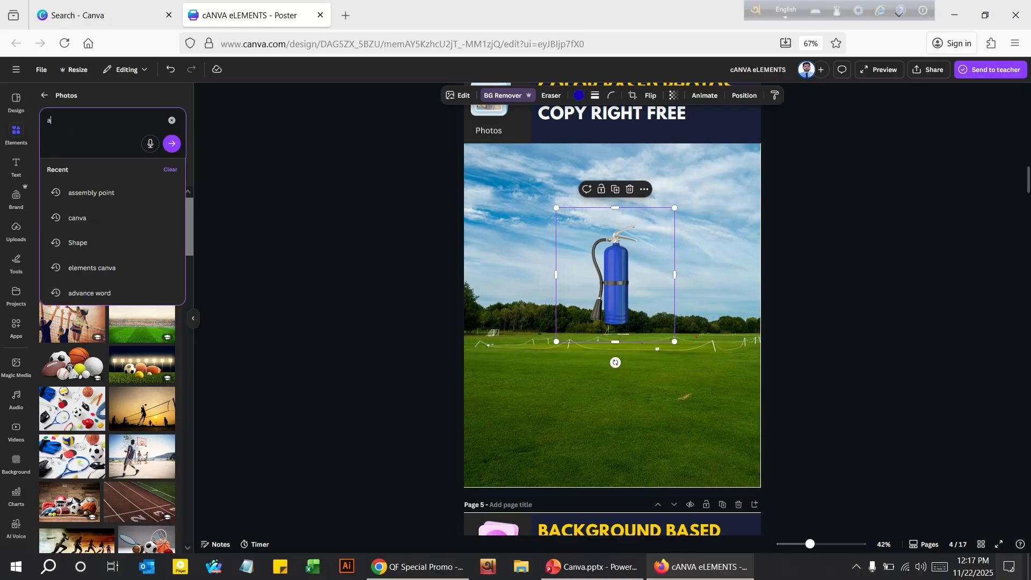
{"action": "type", "text": "bstract"}
{"action": "key", "text": "Return"}
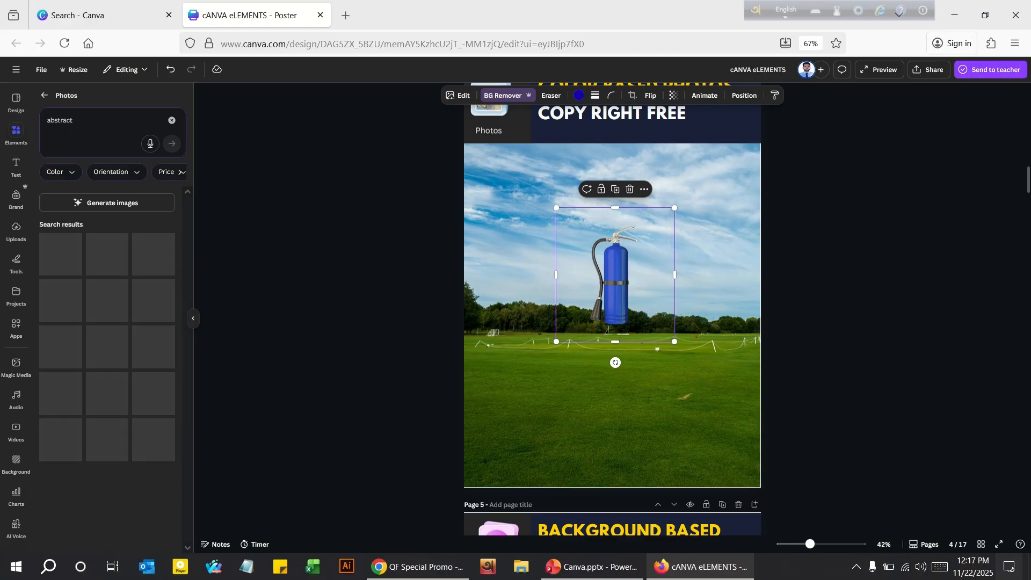
{"action": "scroll", "coordinate": [102, 402], "scroll_direction": "down", "scroll_amount": 8}
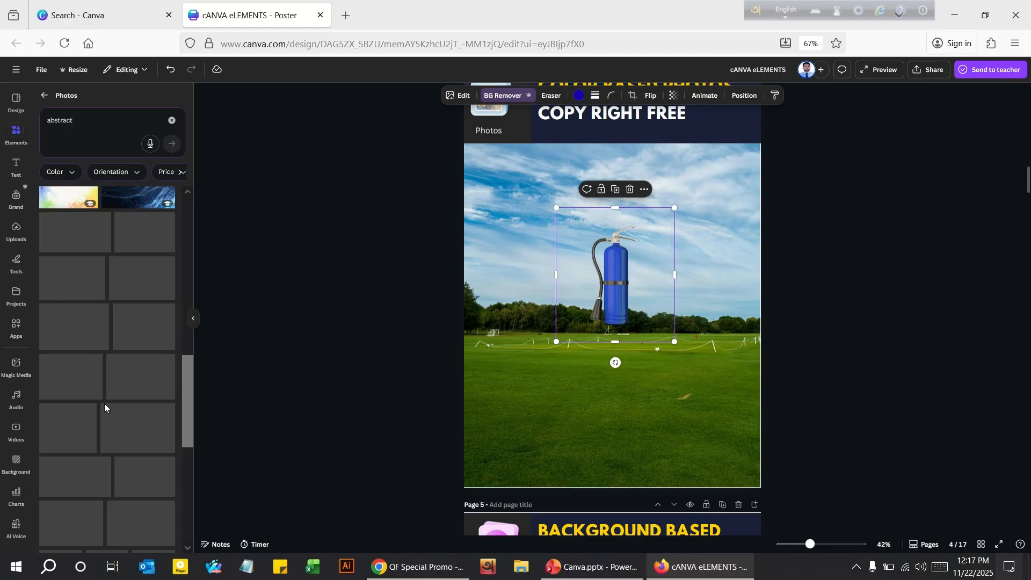
{"action": "scroll", "coordinate": [91, 410], "scroll_direction": "up", "scroll_amount": 6}
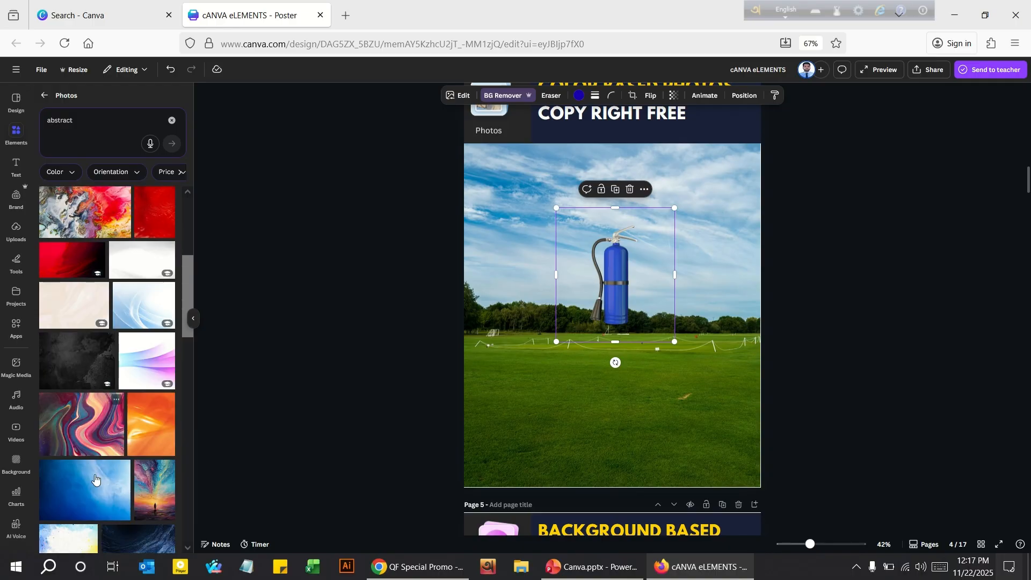
{"action": "scroll", "coordinate": [100, 490], "scroll_direction": "down", "scroll_amount": 6}
{"action": "scroll", "coordinate": [100, 490], "scroll_direction": "down", "scroll_amount": 1}
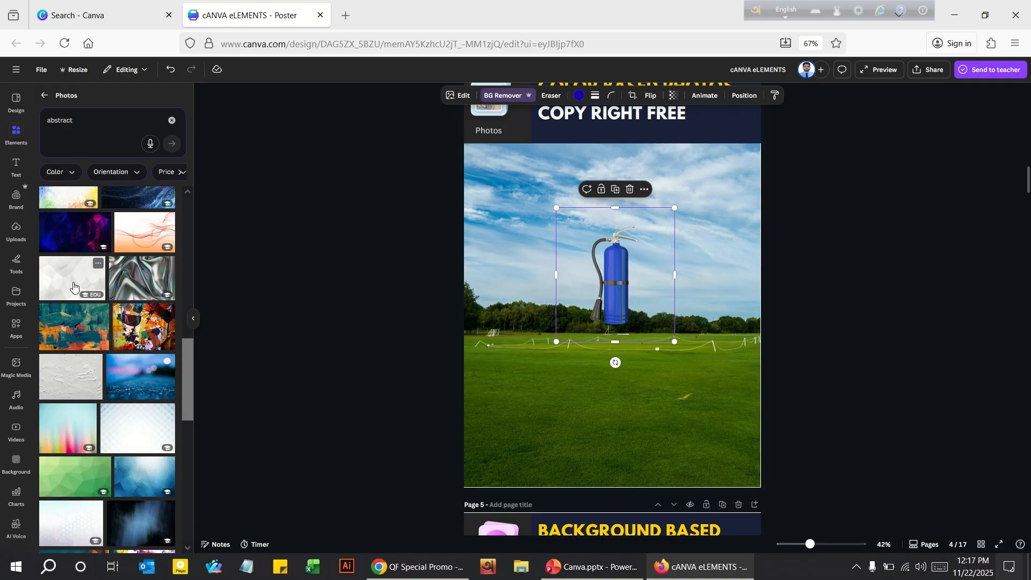
Set the light grey polygon photo as the page background and move the blue extinguisher slightly left.
{"action": "left_click_drag", "start_coordinate": [73, 287], "coordinate": [627, 310]}
{"action": "right_click", "coordinate": [590, 257]}
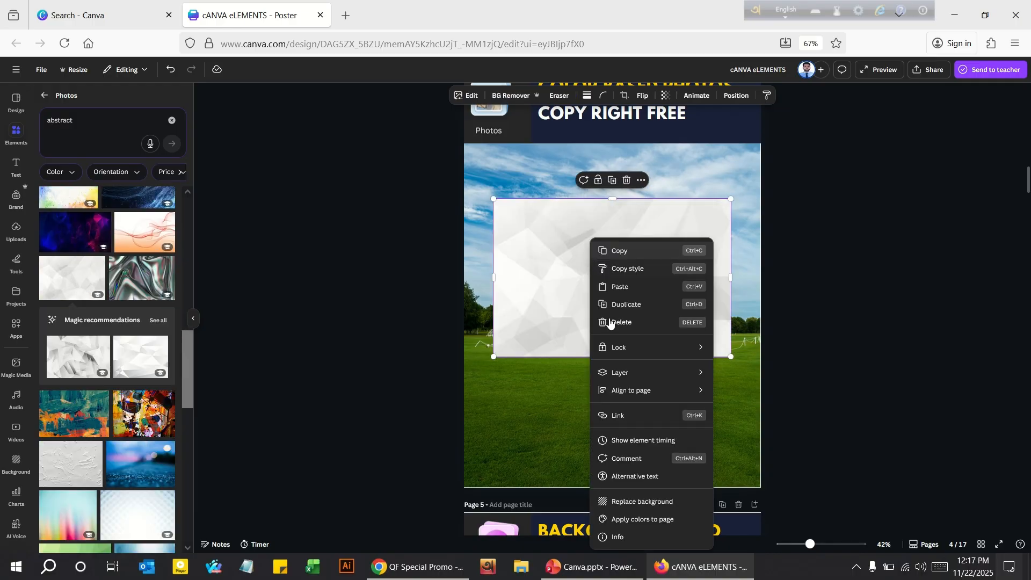
{"action": "left_click", "coordinate": [650, 503]}
{"action": "left_click_drag", "start_coordinate": [650, 302], "coordinate": [619, 287]}
Insert the red geometric panel photo from the abstract results and make it the page background.
{"action": "scroll", "coordinate": [77, 428], "scroll_direction": "down", "scroll_amount": 5}
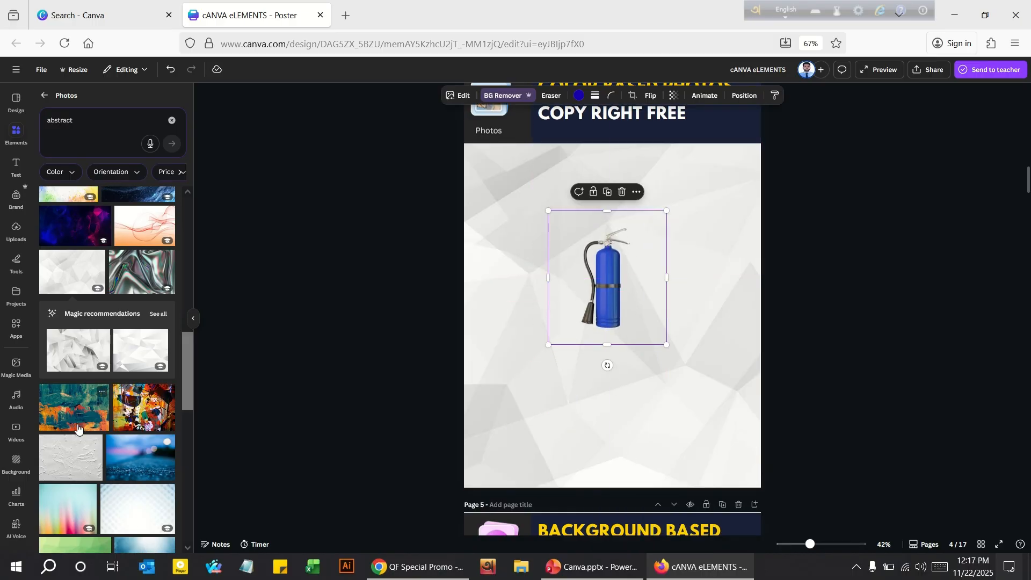
{"action": "left_click", "coordinate": [123, 368]}
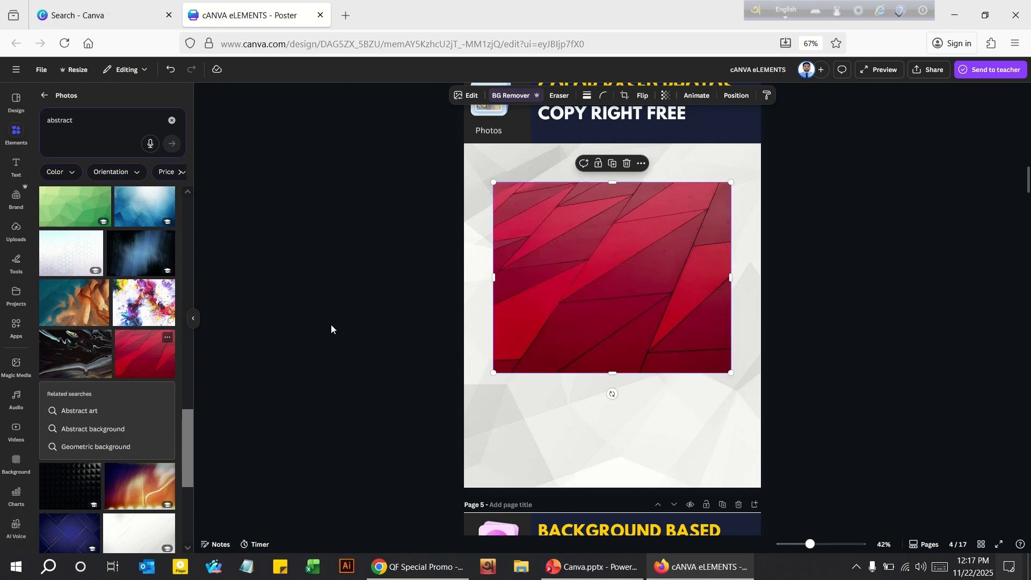
{"action": "right_click", "coordinate": [546, 280]}
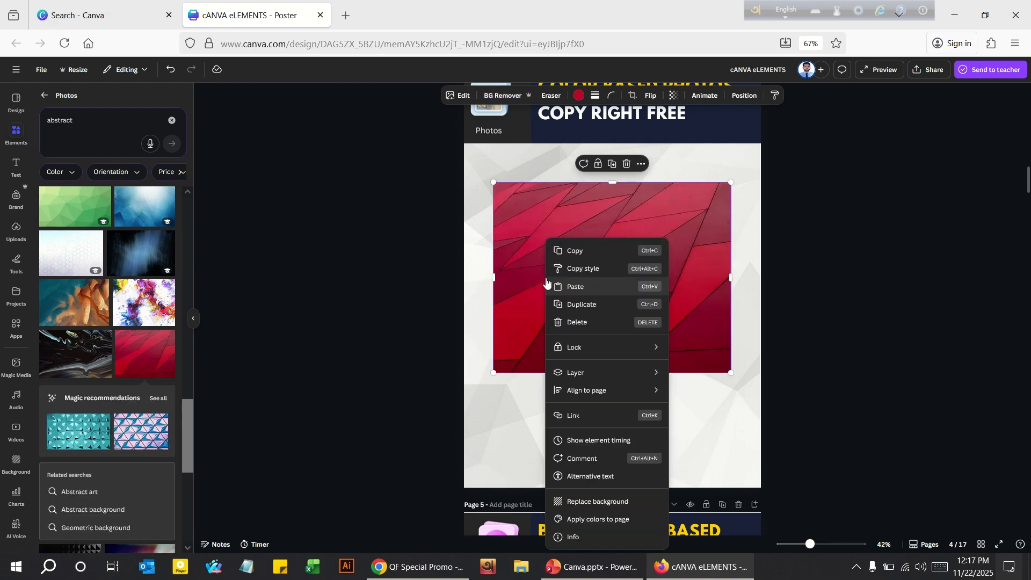
{"action": "left_click", "coordinate": [591, 502]}
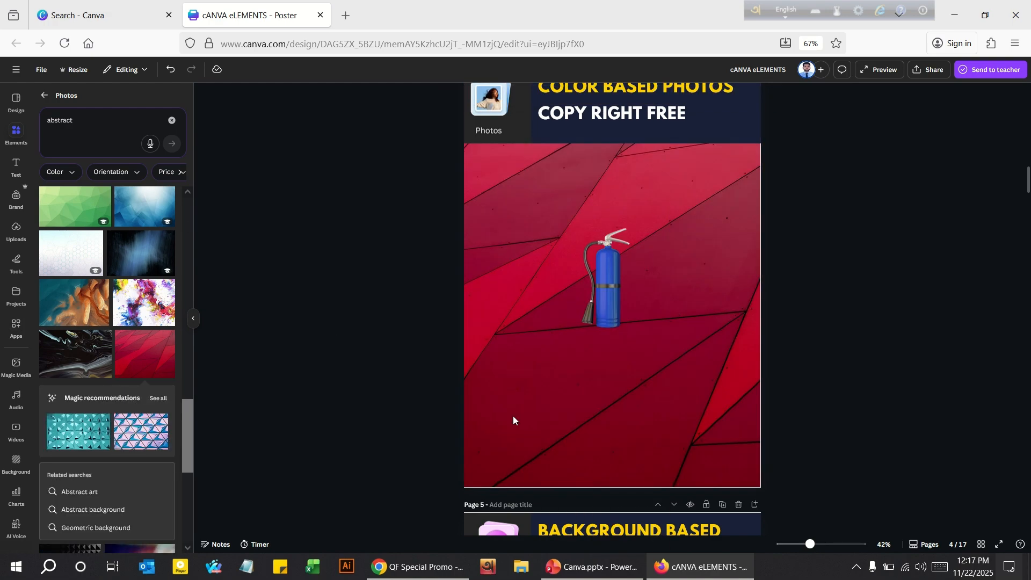
Select page 5, open the Videos category and check its color filter choices without applying one.
{"action": "scroll", "coordinate": [513, 416], "scroll_direction": "down", "scroll_amount": 5}
{"action": "left_click", "coordinate": [573, 313]}
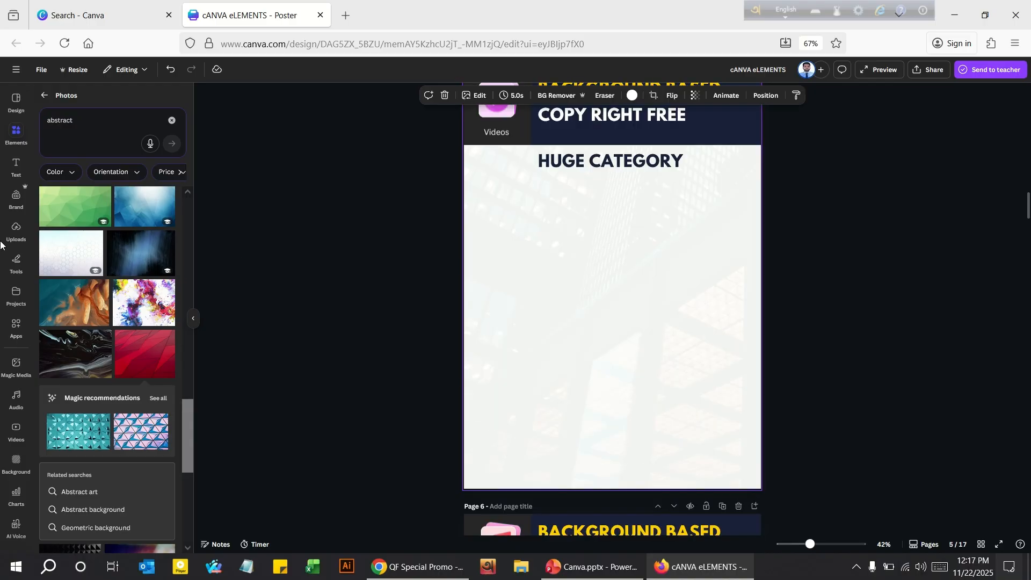
{"action": "left_click", "coordinate": [45, 95]}
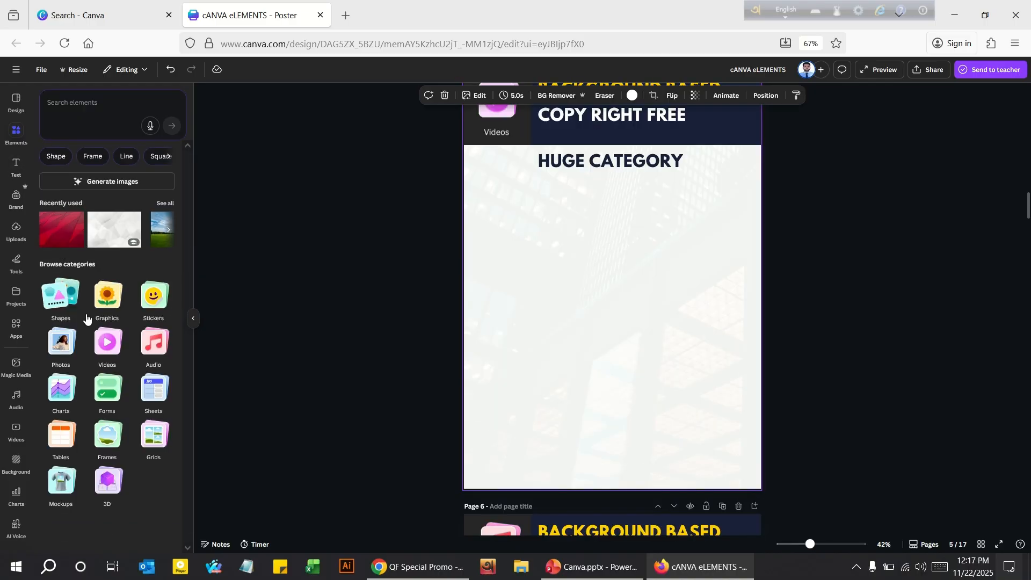
{"action": "left_click", "coordinate": [105, 348]}
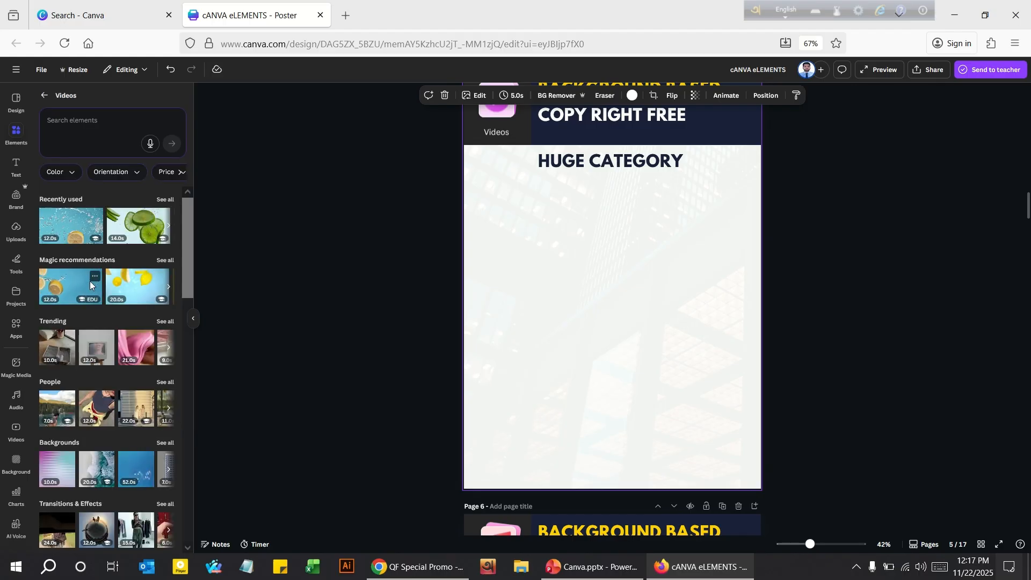
{"action": "left_click", "coordinate": [72, 174]}
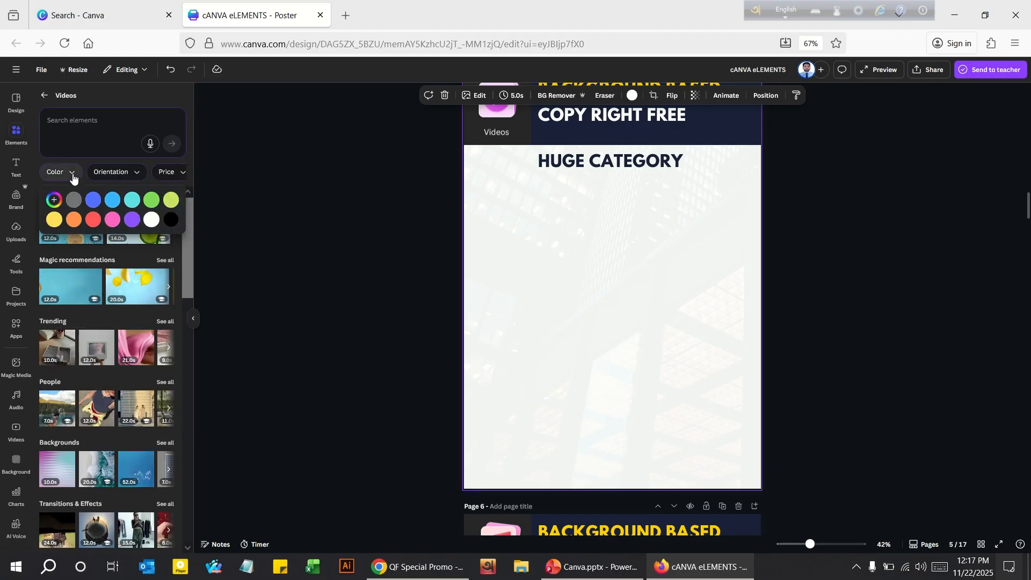
{"action": "left_click", "coordinate": [74, 177]}
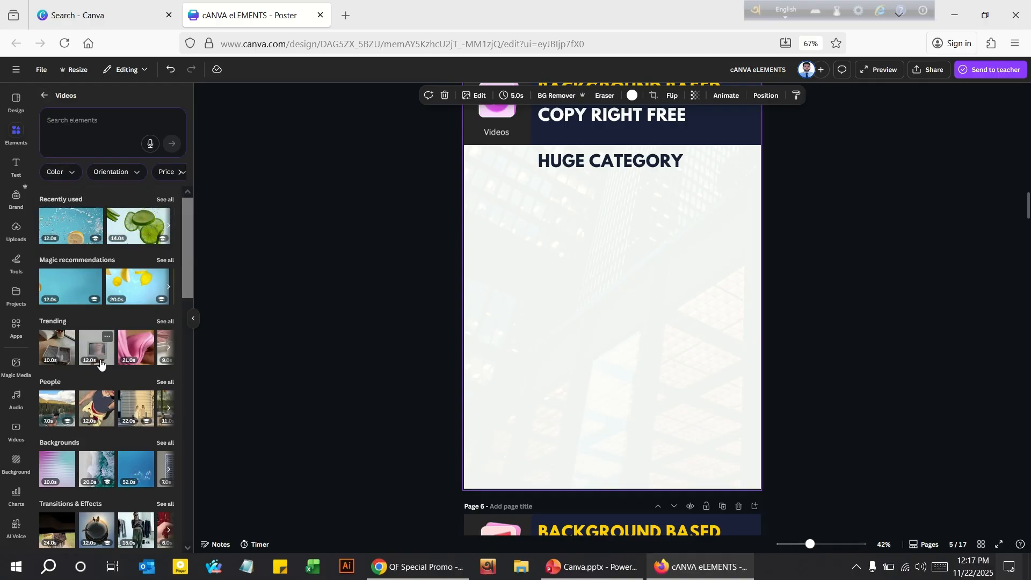
Show all Trending videos, insert the mountain river valley clip on page 5 and select it.
{"action": "scroll", "coordinate": [110, 440], "scroll_direction": "down", "scroll_amount": 15}
{"action": "scroll", "coordinate": [112, 442], "scroll_direction": "up", "scroll_amount": 15}
{"action": "left_click", "coordinate": [161, 322]}
{"action": "scroll", "coordinate": [117, 378], "scroll_direction": "down", "scroll_amount": 5}
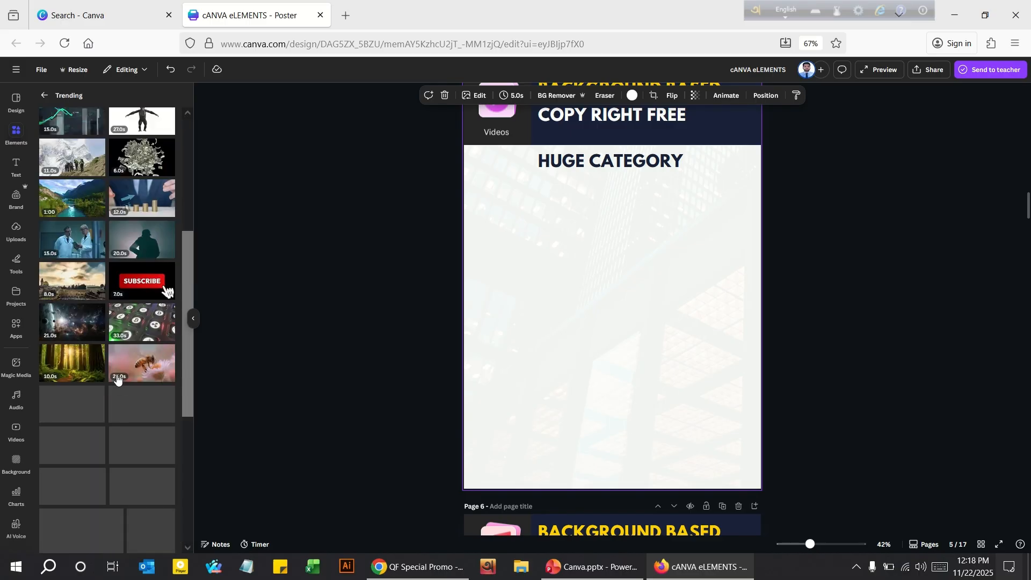
{"action": "left_click", "coordinate": [78, 206]}
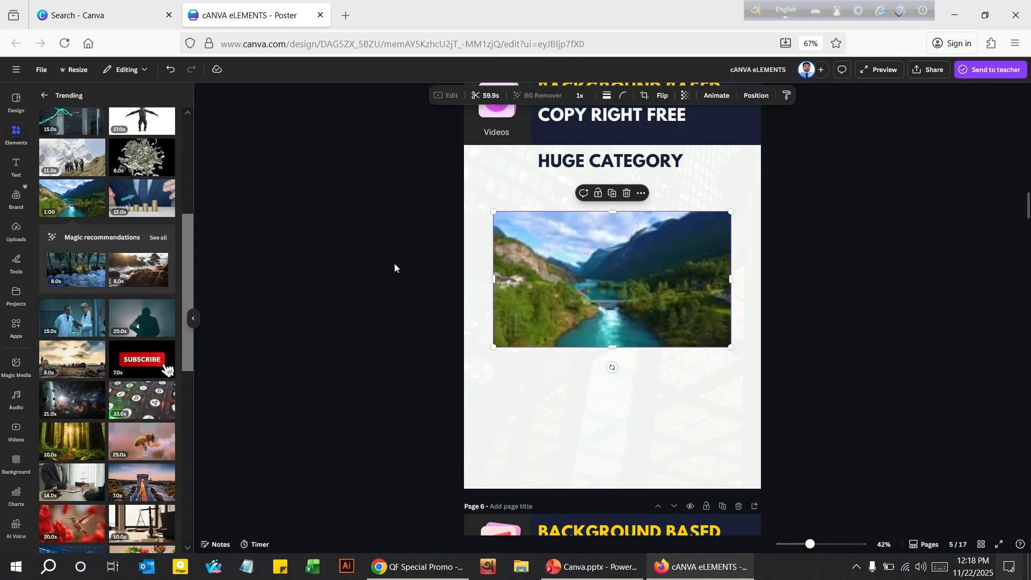
{"action": "left_click", "coordinate": [569, 422]}
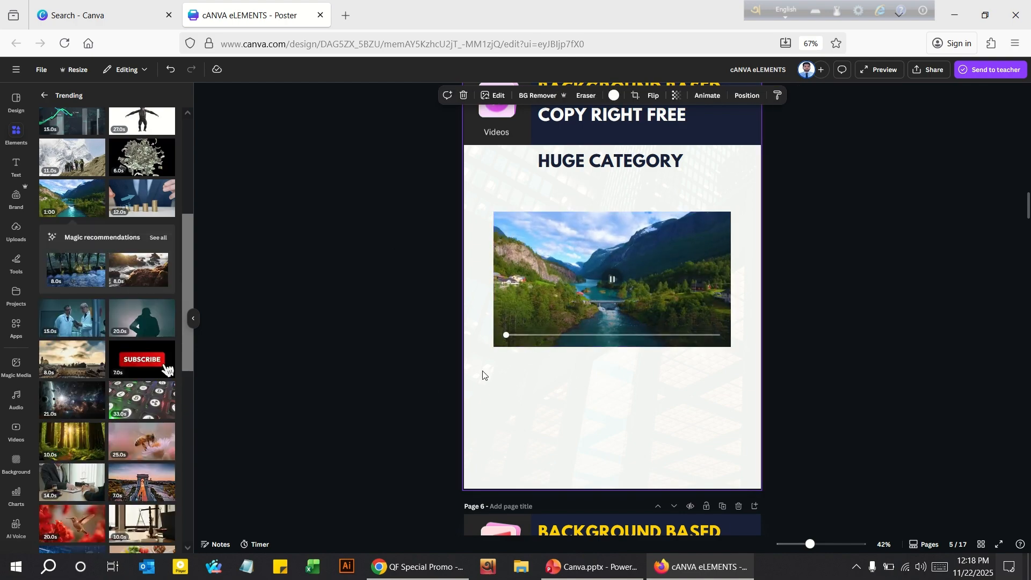
{"action": "left_click", "coordinate": [496, 249]}
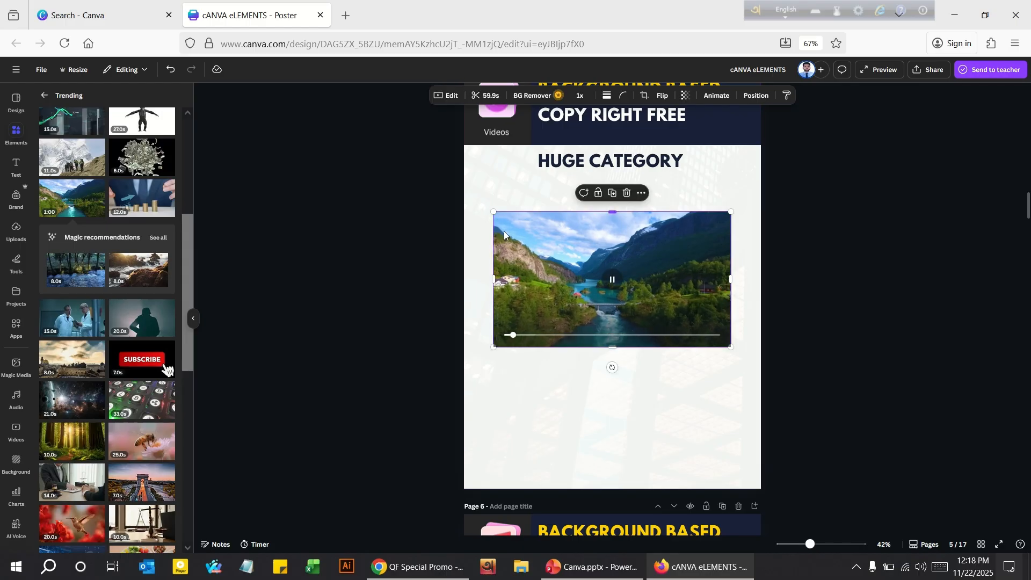
Set the mountain river valley video as the background of page 5 and select it.
{"action": "right_click", "coordinate": [504, 234]}
{"action": "left_click", "coordinate": [531, 454]}
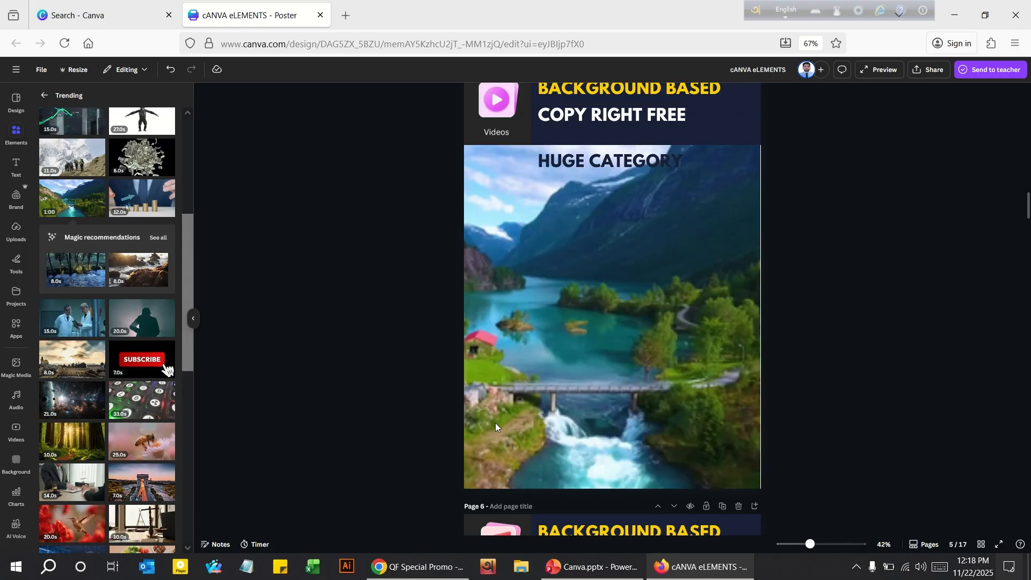
{"action": "left_click", "coordinate": [579, 296]}
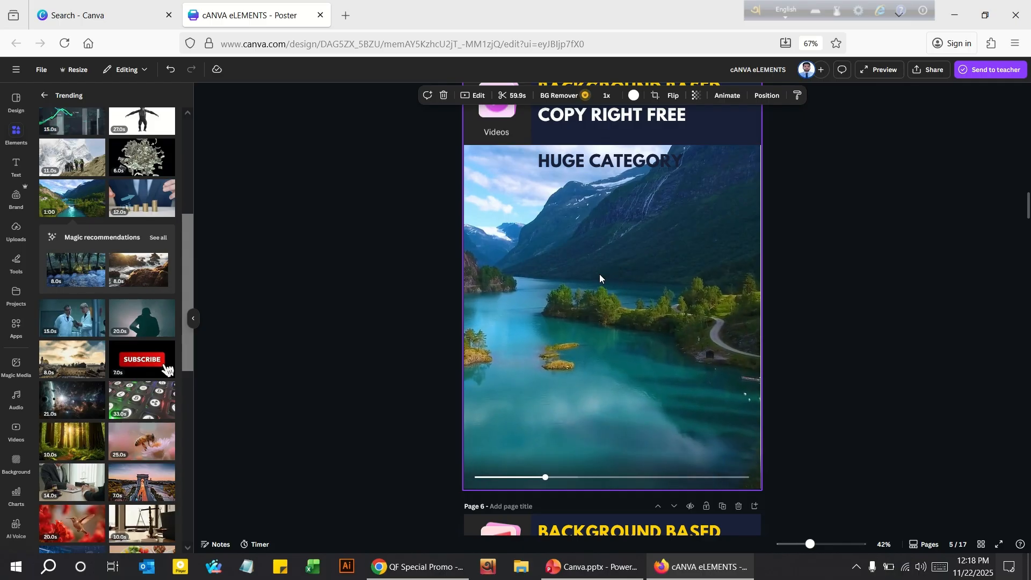
Detach the river valley video from the page background and delete it from page 5.
{"action": "right_click", "coordinate": [562, 260]}
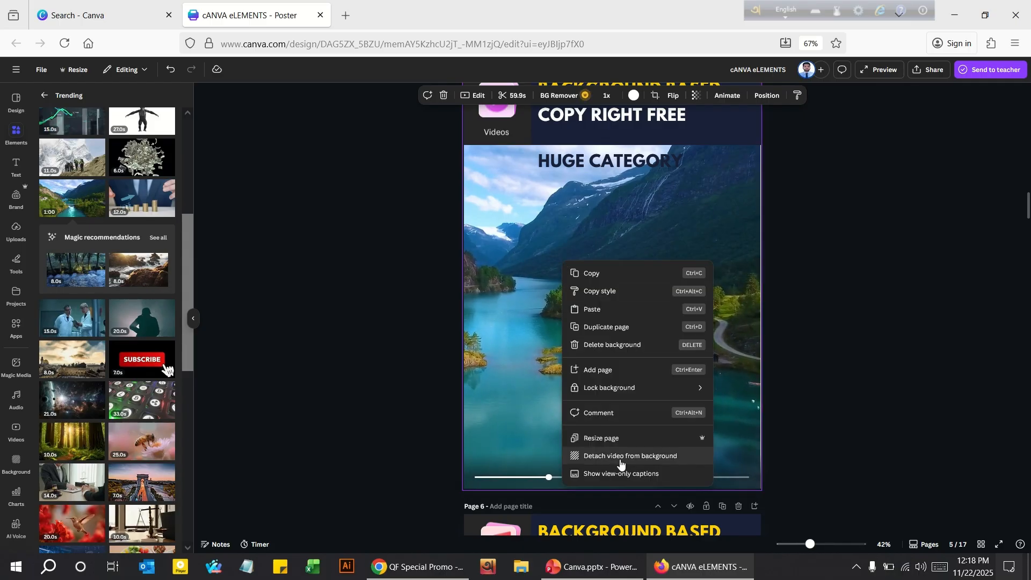
{"action": "left_click", "coordinate": [591, 455]}
{"action": "mouse_move", "coordinate": [567, 295]}
{"action": "mouse_move", "coordinate": [539, 246]}
{"action": "left_mouse_down"}
{"action": "mouse_move", "coordinate": [539, 333]}
{"action": "mouse_move", "coordinate": [509, 233]}
{"action": "mouse_move", "coordinate": [522, 257]}
{"action": "mouse_move", "coordinate": [536, 258]}
{"action": "left_mouse_up"}
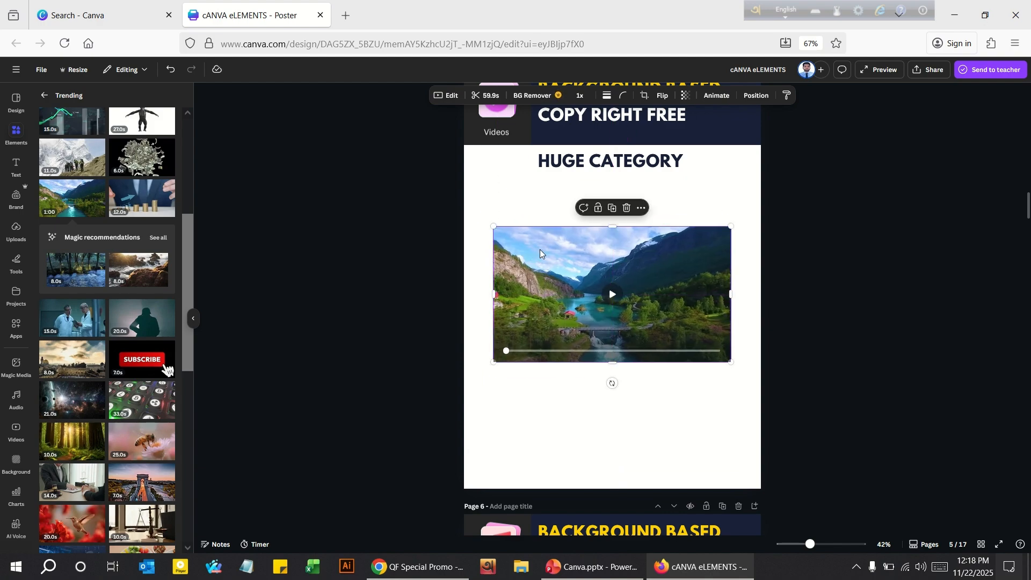
{"action": "key", "text": "Delete"}
Insert the 20-second helmeted soldier silhouette video on page 5 and set it as the page background.
{"action": "left_click", "coordinate": [120, 318]}
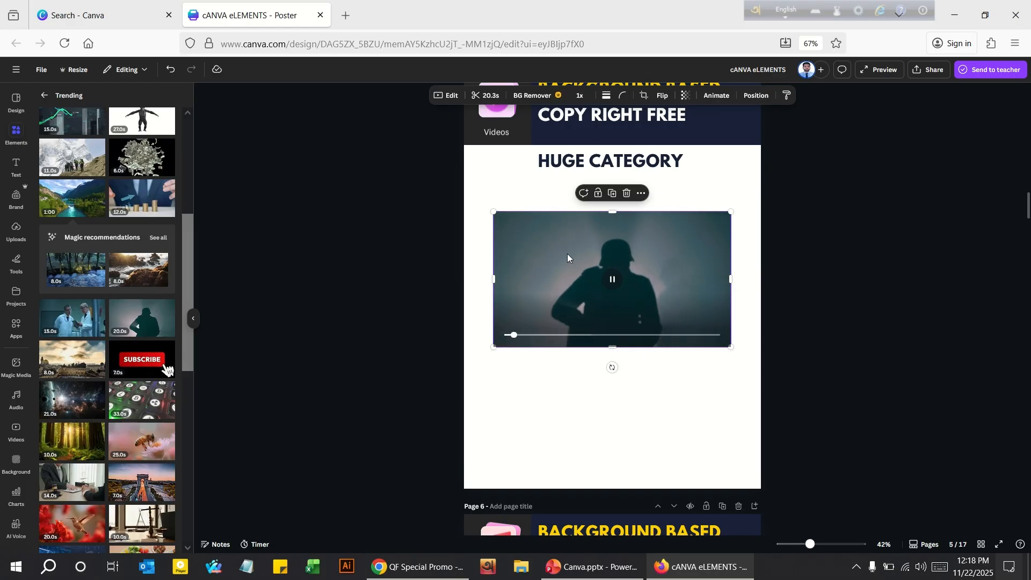
{"action": "right_click", "coordinate": [548, 252]}
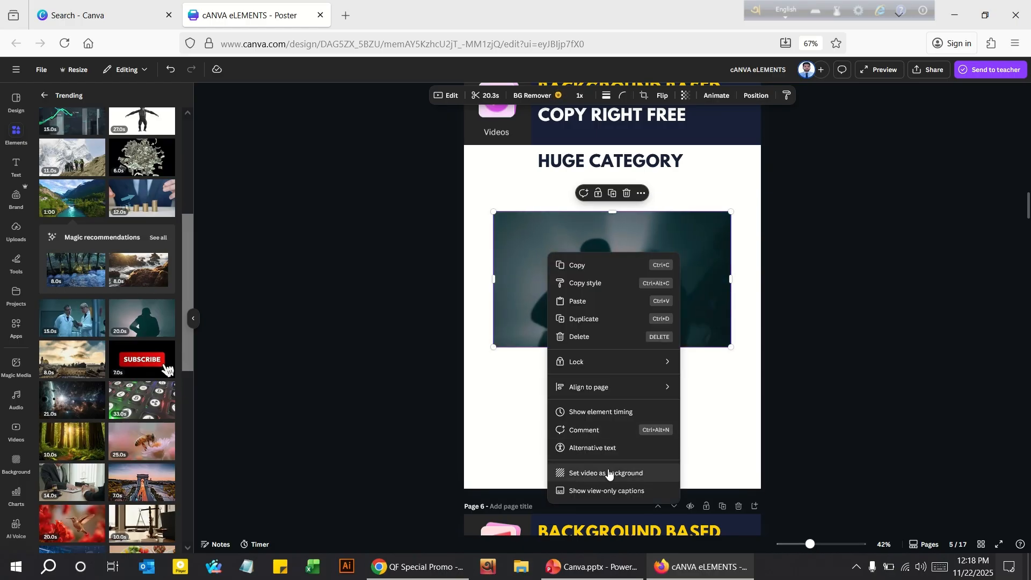
{"action": "left_click", "coordinate": [590, 472]}
Detach the soldier silhouette video from the background and remove it from the page.
{"action": "right_click", "coordinate": [554, 271]}
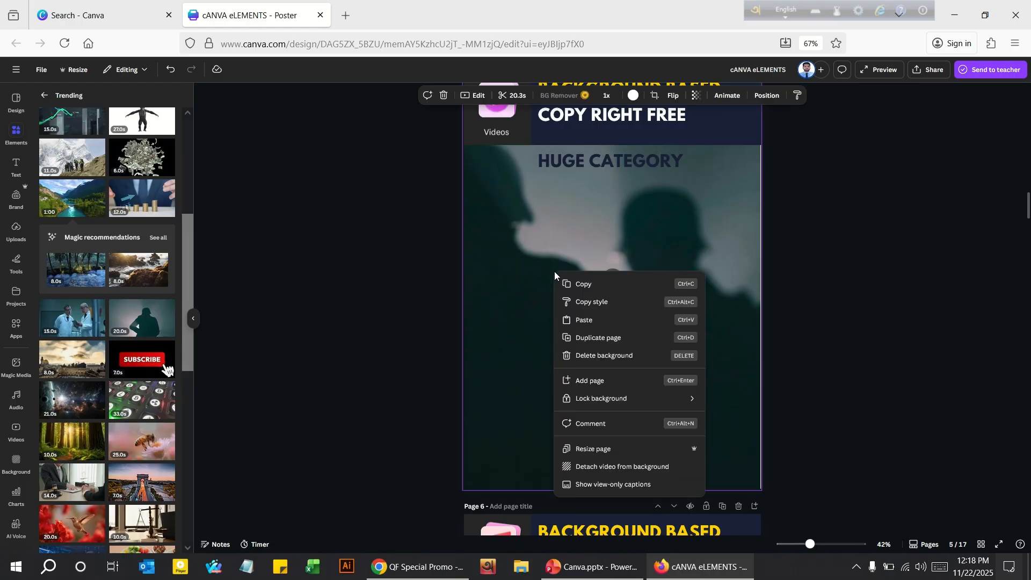
{"action": "left_click", "coordinate": [589, 467]}
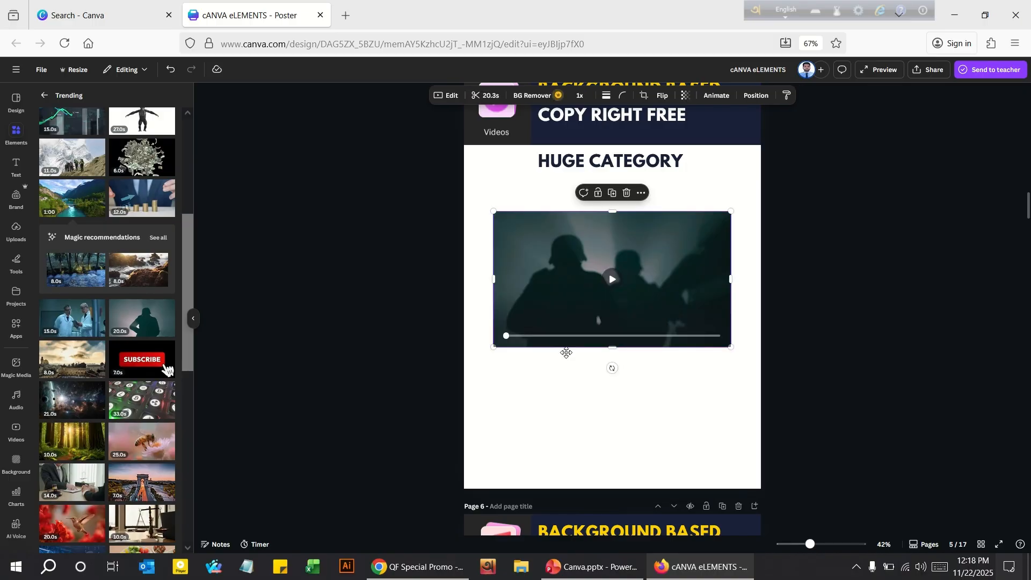
{"action": "mouse_move", "coordinate": [566, 267]}
{"action": "left_mouse_down"}
{"action": "mouse_move", "coordinate": [576, 281]}
{"action": "mouse_move", "coordinate": [570, 267]}
{"action": "left_mouse_up"}
{"action": "key", "text": "Delete"}
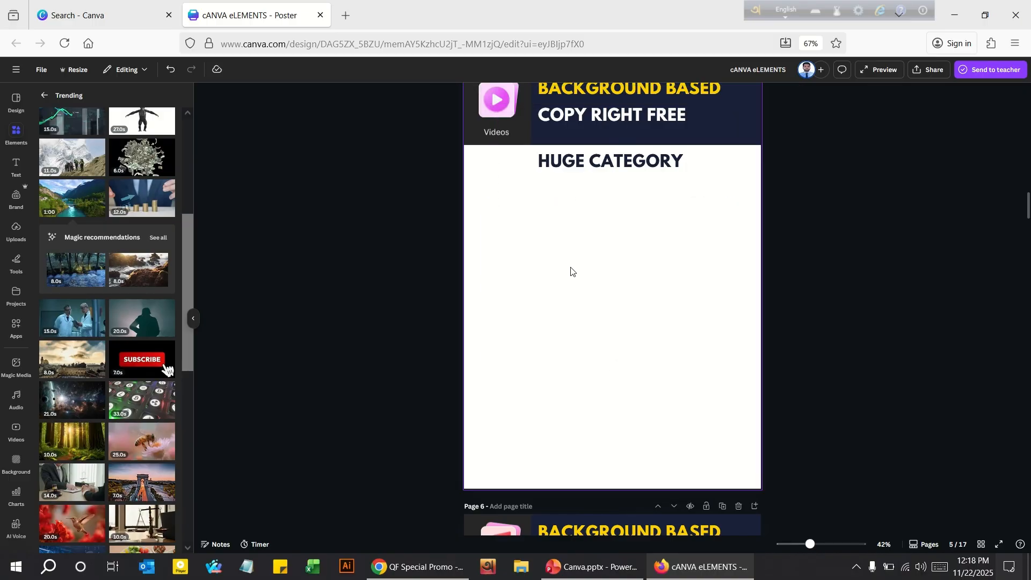
Browse all Backgrounds videos, insert the aerial ocean waves clip and set it as the page 5 background.
{"action": "left_click", "coordinate": [47, 97]}
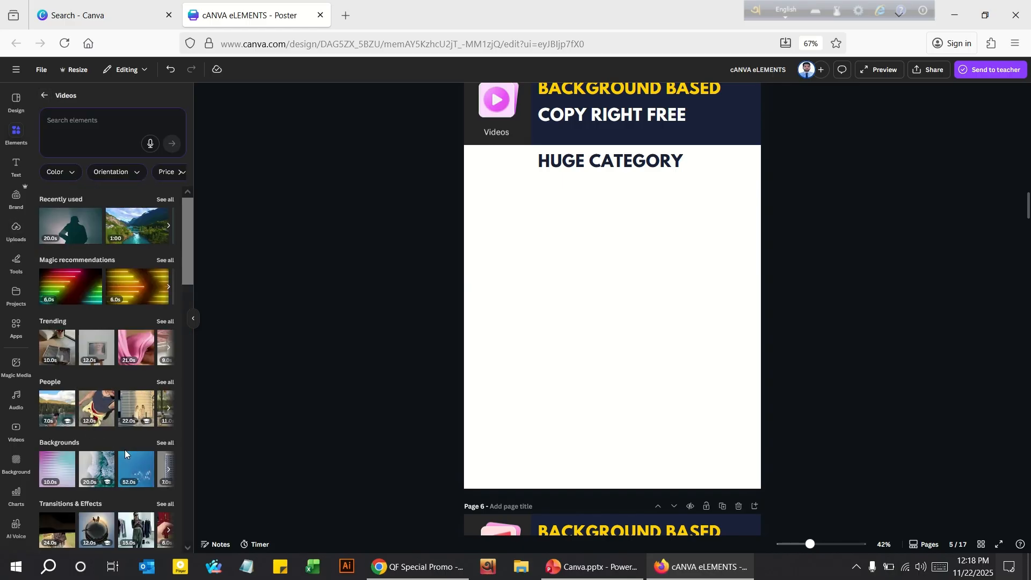
{"action": "left_click", "coordinate": [165, 443]}
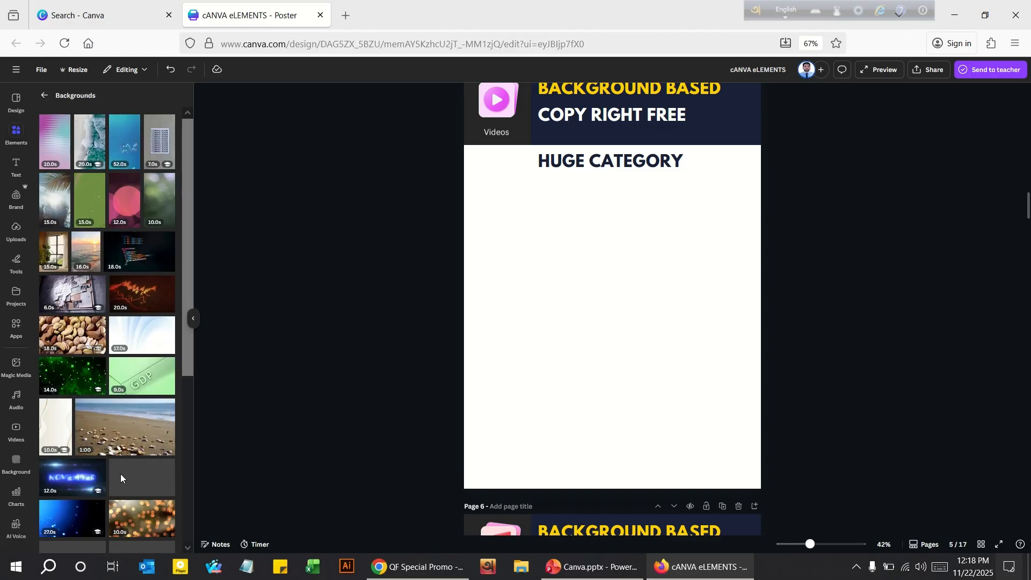
{"action": "scroll", "coordinate": [119, 430], "scroll_direction": "down", "scroll_amount": 10}
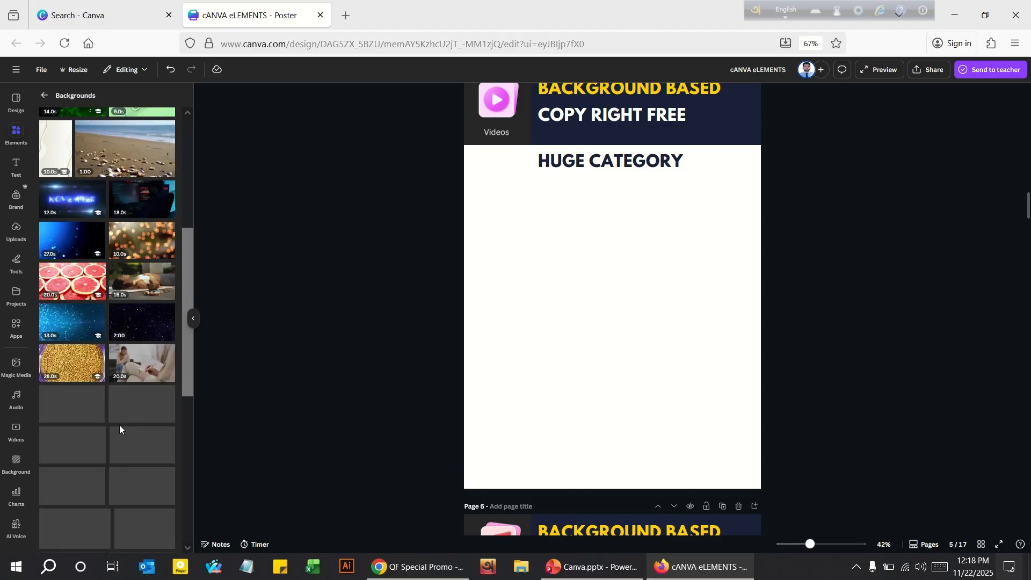
{"action": "scroll", "coordinate": [119, 432], "scroll_direction": "down", "scroll_amount": 2}
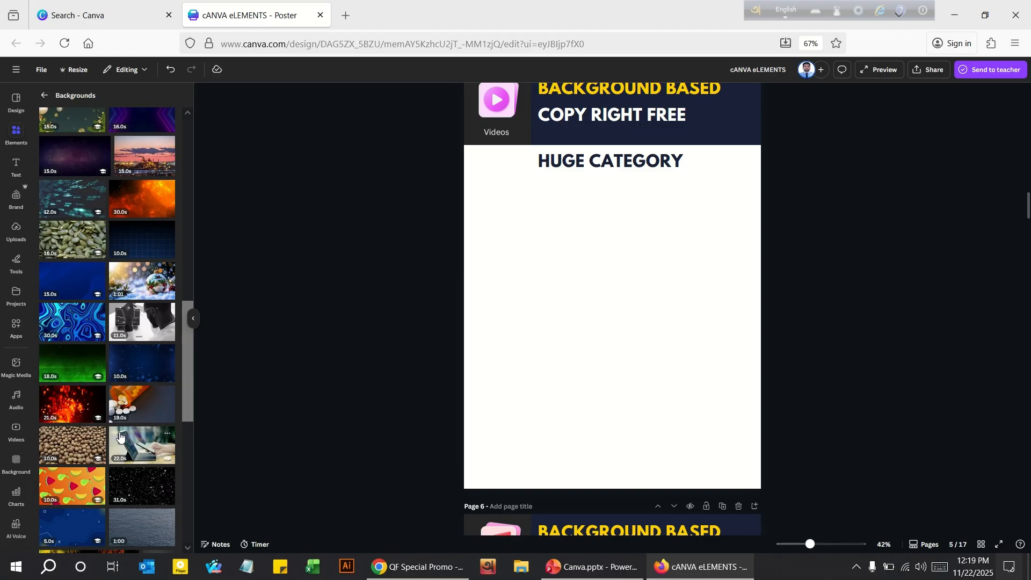
{"action": "scroll", "coordinate": [119, 432], "scroll_direction": "up", "scroll_amount": 12}
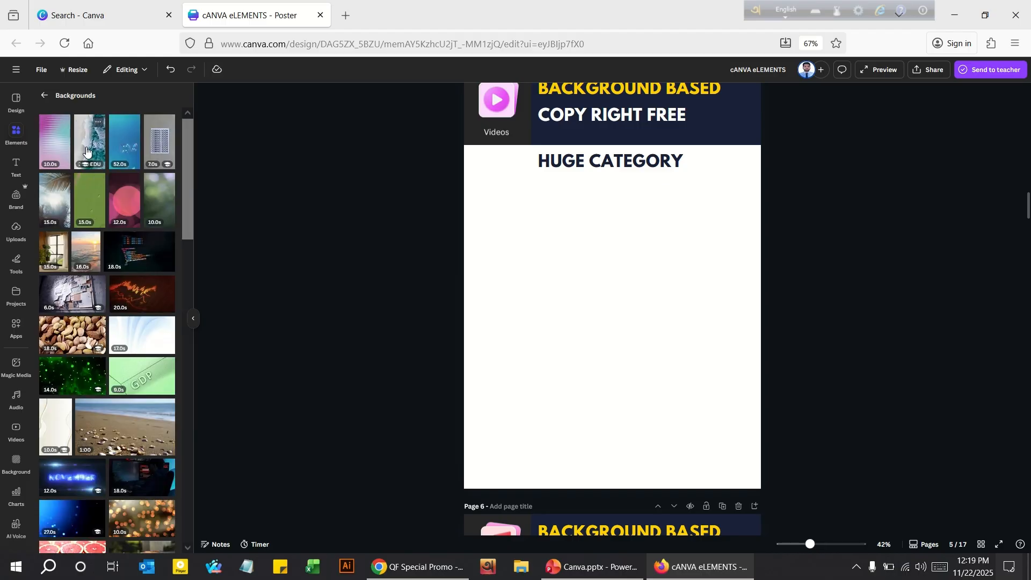
{"action": "left_click", "coordinate": [86, 151]}
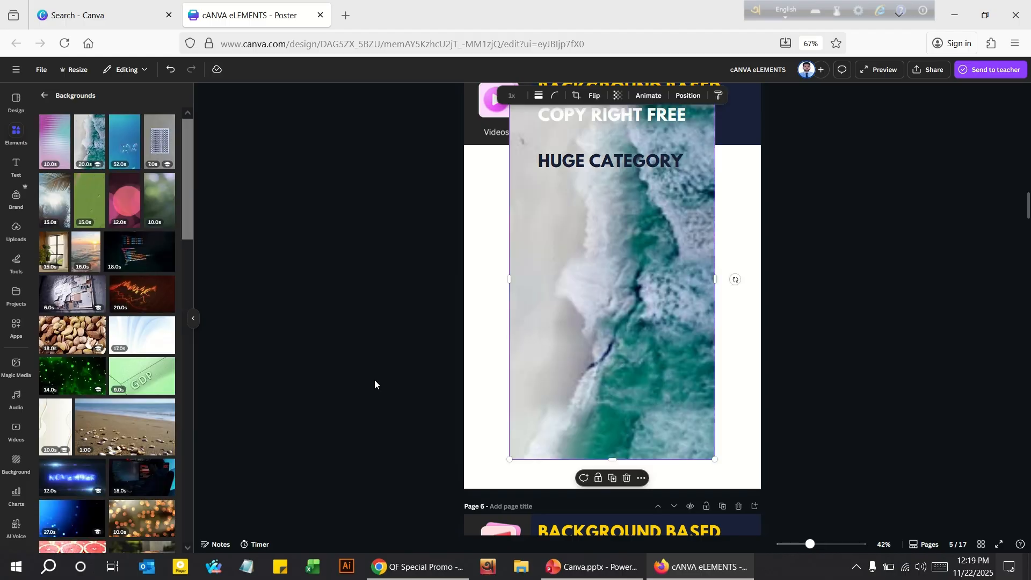
{"action": "right_click", "coordinate": [599, 232]}
{"action": "left_click", "coordinate": [661, 469]}
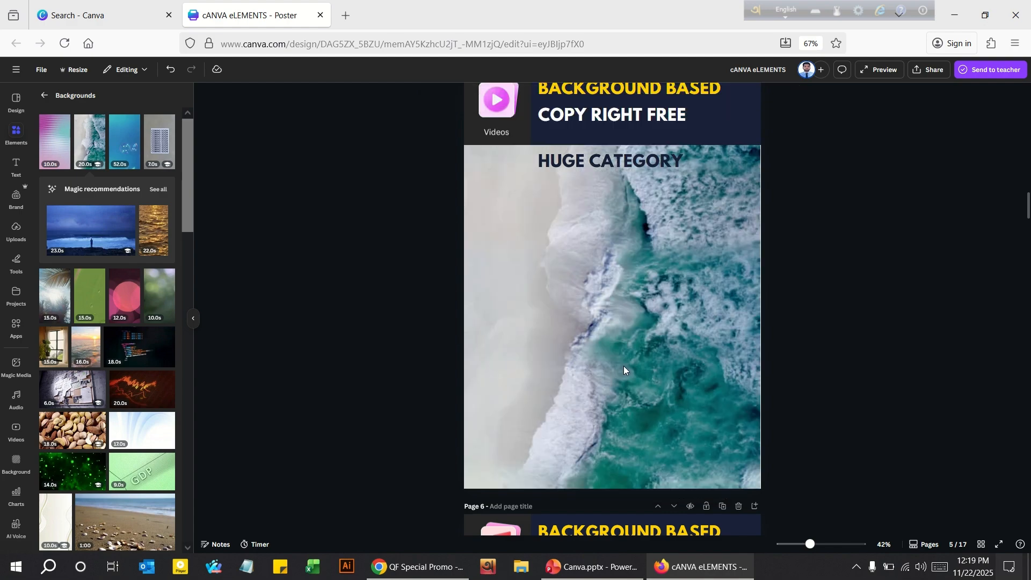
{"action": "left_click", "coordinate": [607, 331]}
{"action": "left_click", "coordinate": [611, 279]}
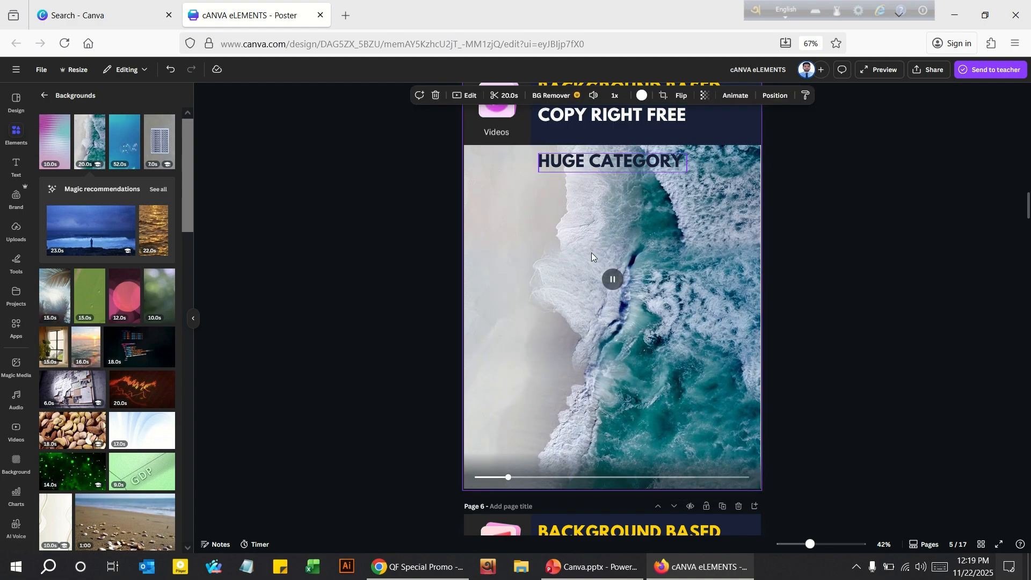
Move the HUGE CATEGORY text down to the middle of page 5 and color it yellow.
{"action": "left_click_drag", "start_coordinate": [591, 161], "coordinate": [592, 321]}
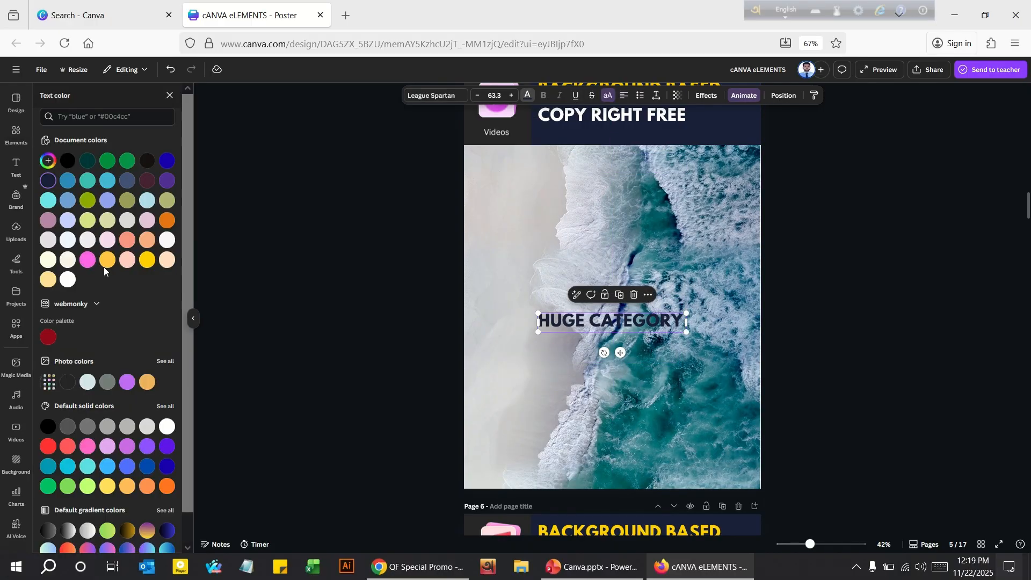
{"action": "left_click", "coordinate": [147, 261]}
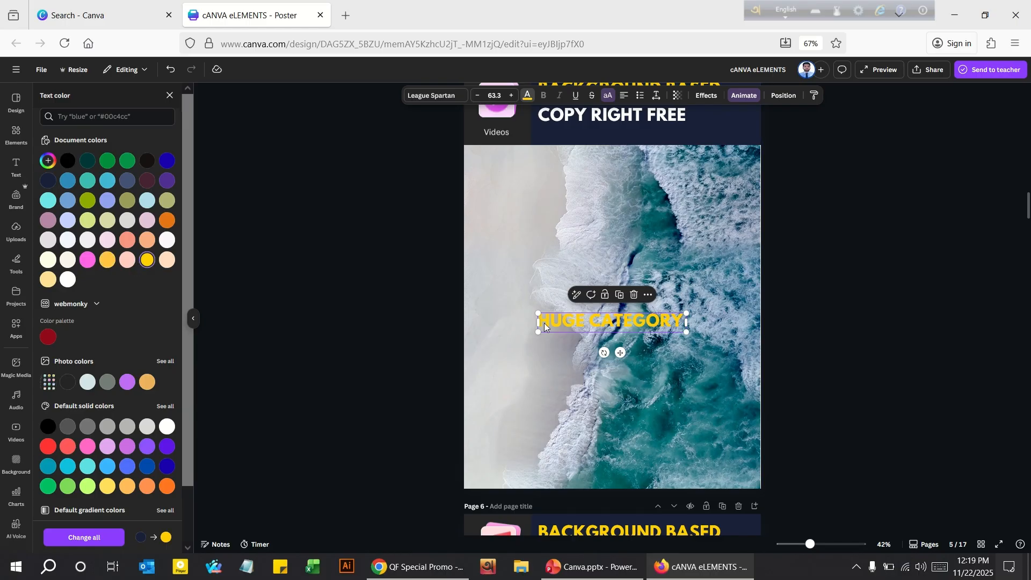
Enlarge the HUGE CATEGORY text to about size 112 and apply the Lift text effect.
{"action": "left_click_drag", "start_coordinate": [536, 315], "coordinate": [605, 321]}
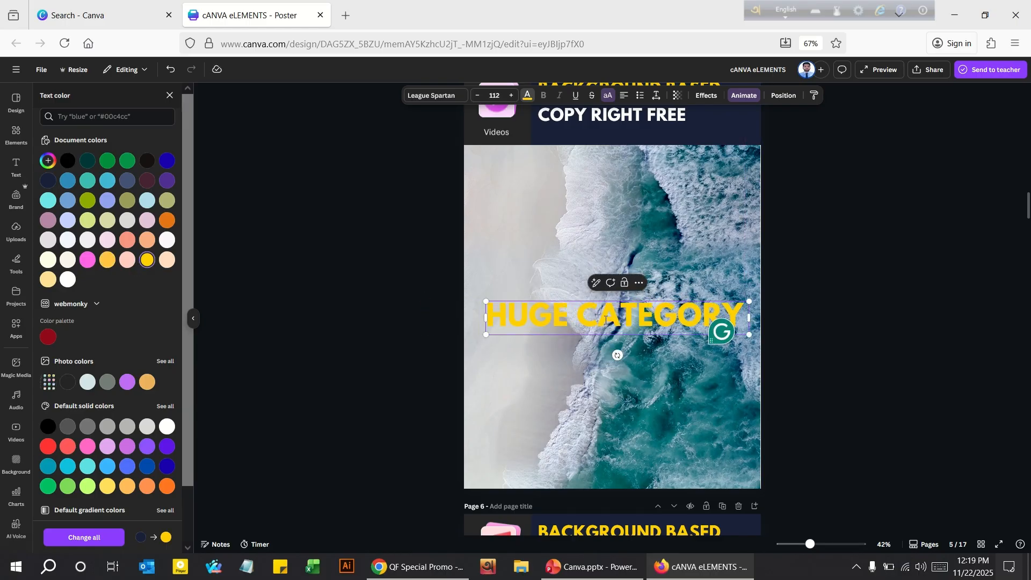
{"action": "left_click", "coordinate": [585, 317]}
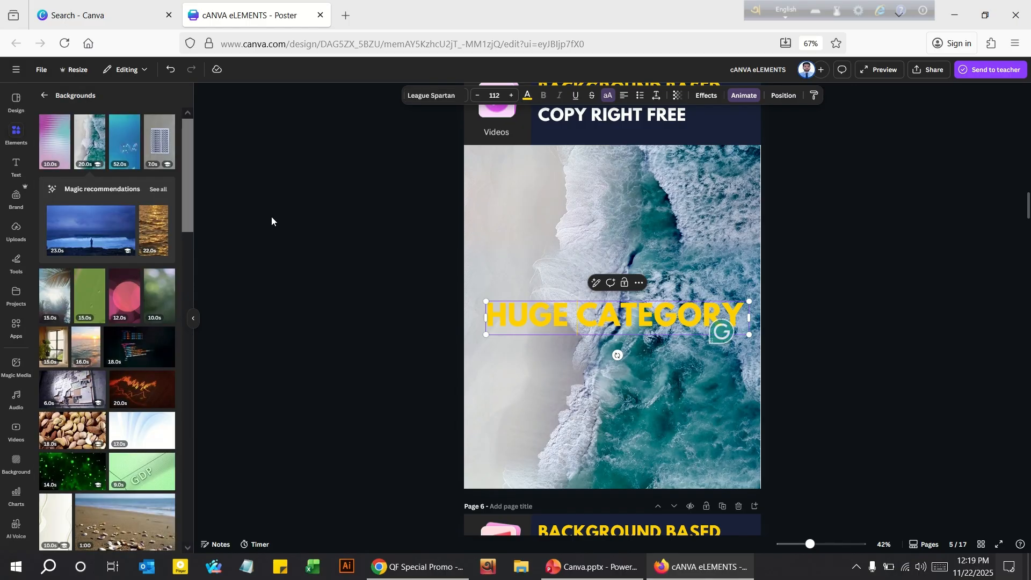
{"action": "key", "text": "Escape"}
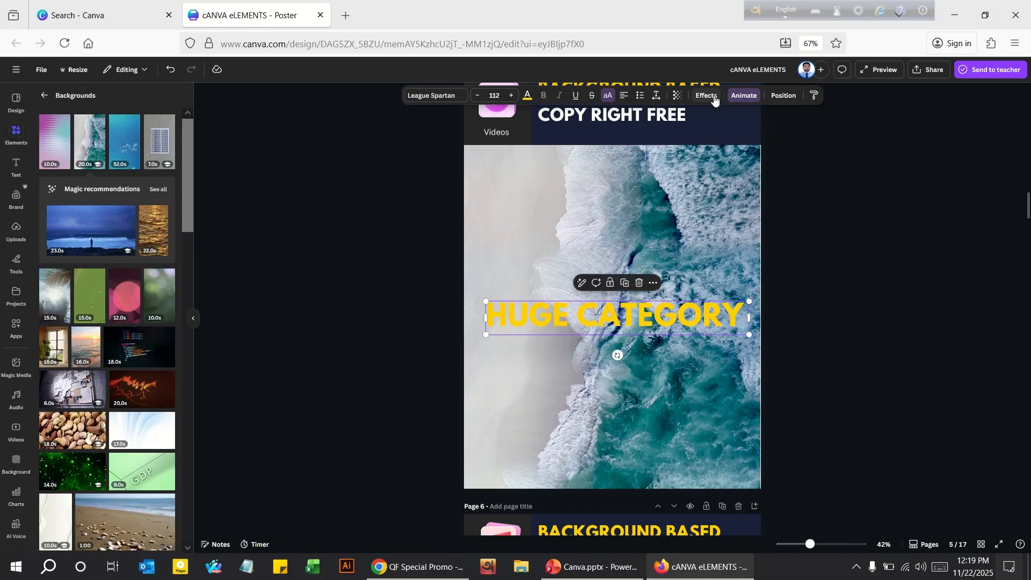
{"action": "left_click", "coordinate": [707, 95]}
{"action": "left_click", "coordinate": [157, 177]}
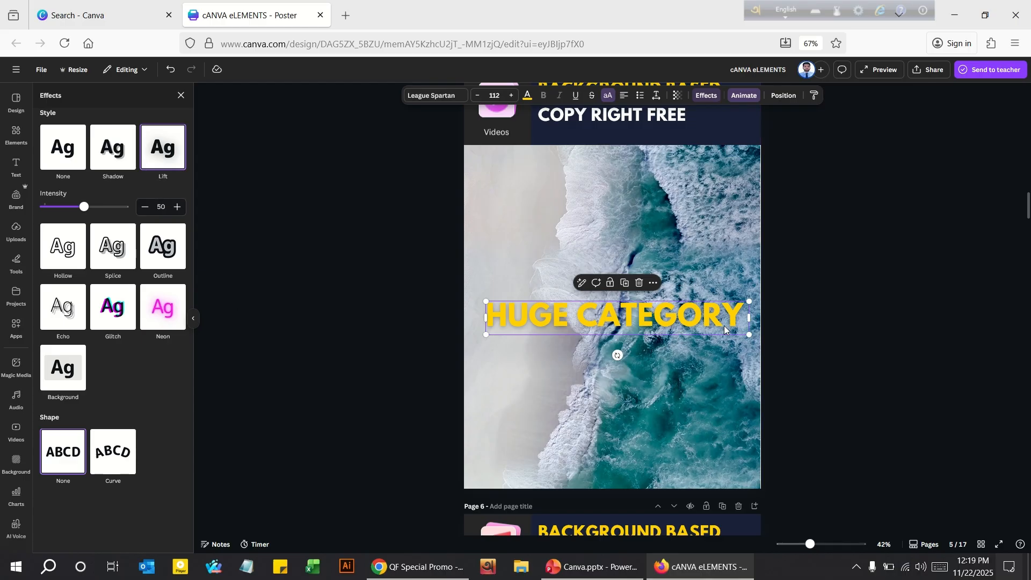
Narrow the HUGE CATEGORY text box to wrap onto two lines, then center-align the text and center the box on the page.
{"action": "left_click_drag", "start_coordinate": [751, 318], "coordinate": [697, 315]}
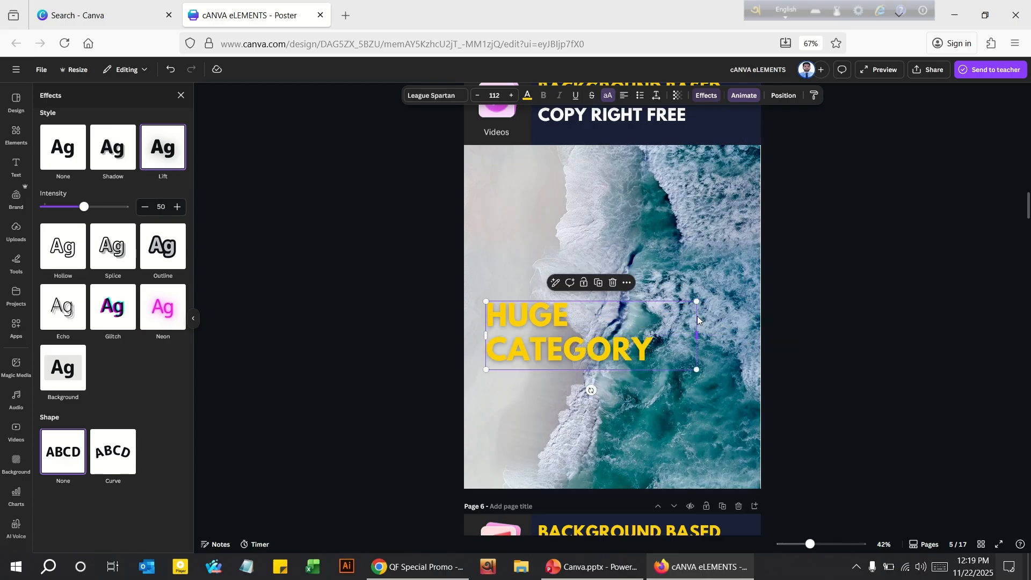
{"action": "left_click", "coordinate": [624, 97]}
{"action": "left_click_drag", "start_coordinate": [586, 323], "coordinate": [605, 304]}
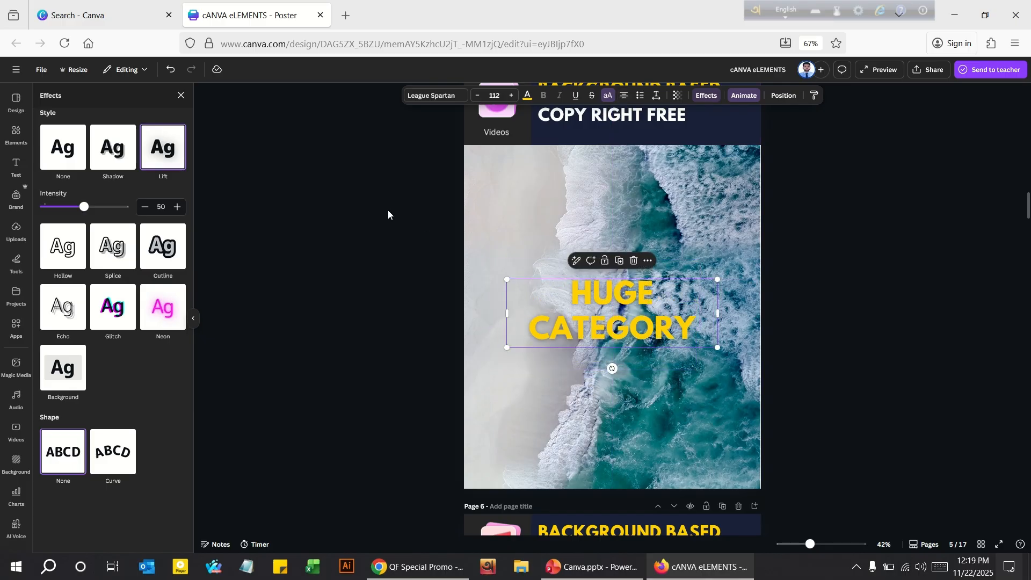
Browse the video categories, show all Cities videos and delete the ocean waves background from page 5.
{"action": "left_click", "coordinate": [15, 134]}
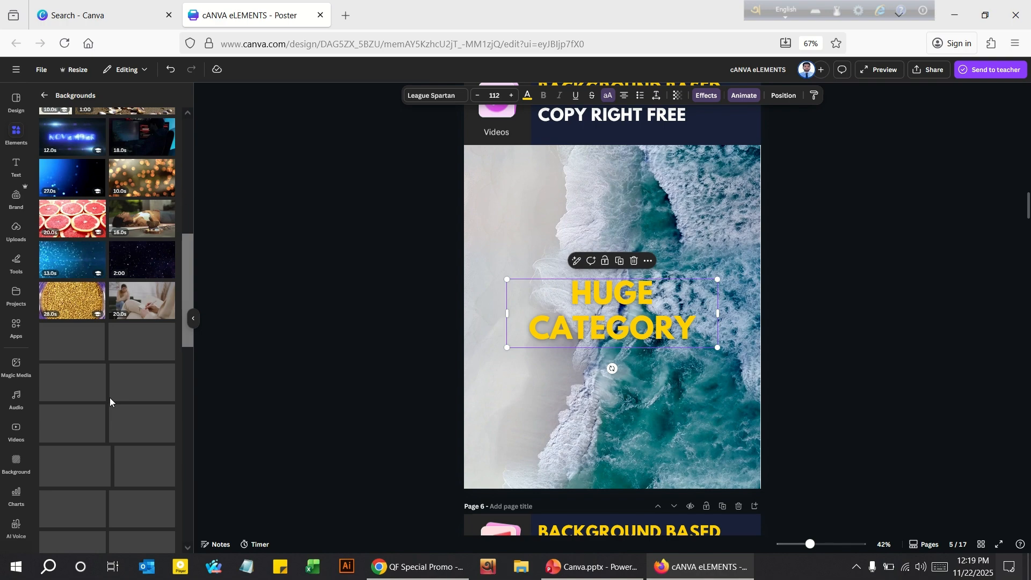
{"action": "left_click", "coordinate": [46, 97]}
{"action": "scroll", "coordinate": [105, 436], "scroll_direction": "down", "scroll_amount": 5}
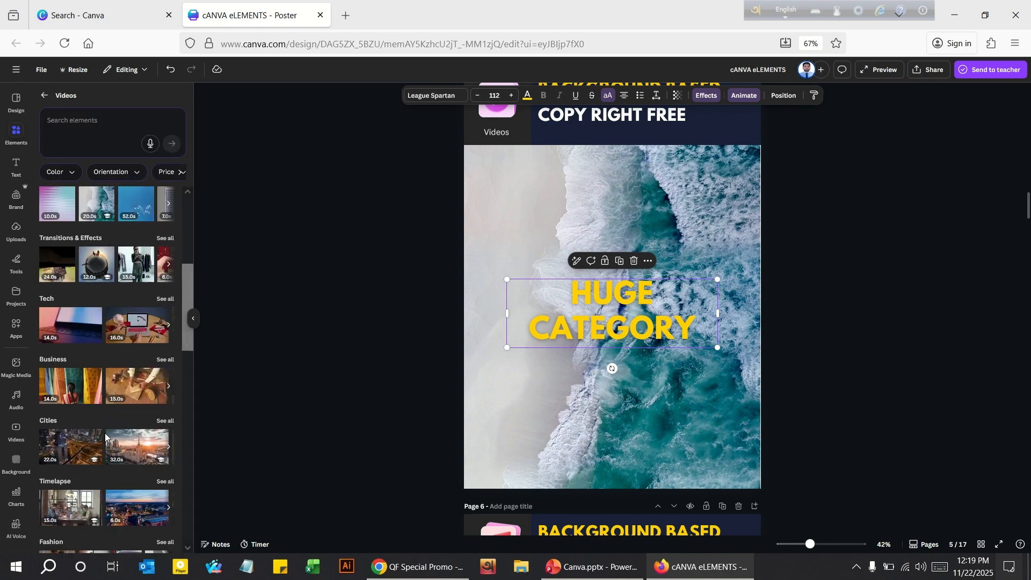
{"action": "scroll", "coordinate": [88, 386], "scroll_direction": "up", "scroll_amount": 2}
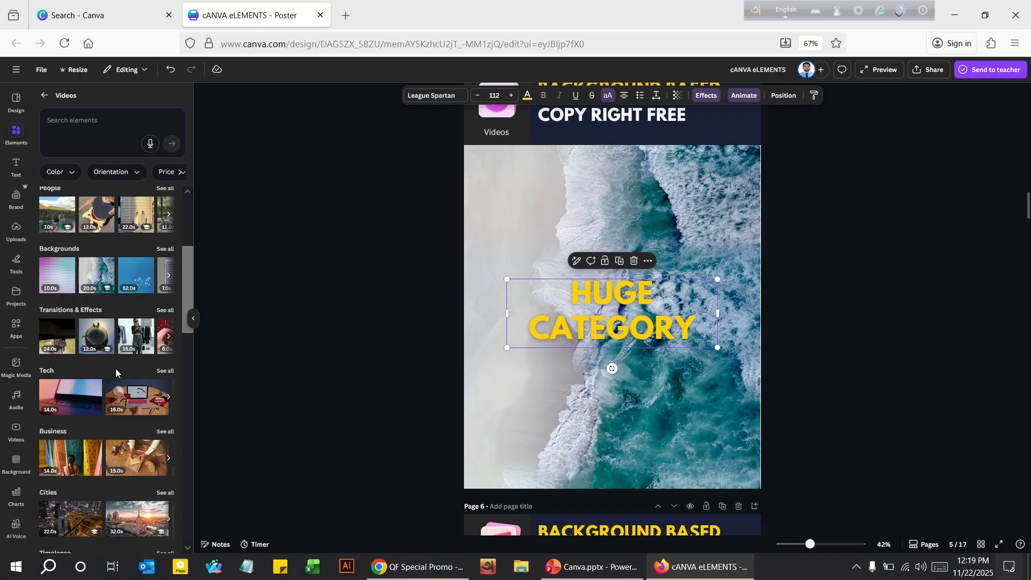
{"action": "scroll", "coordinate": [116, 372], "scroll_direction": "down", "scroll_amount": 2}
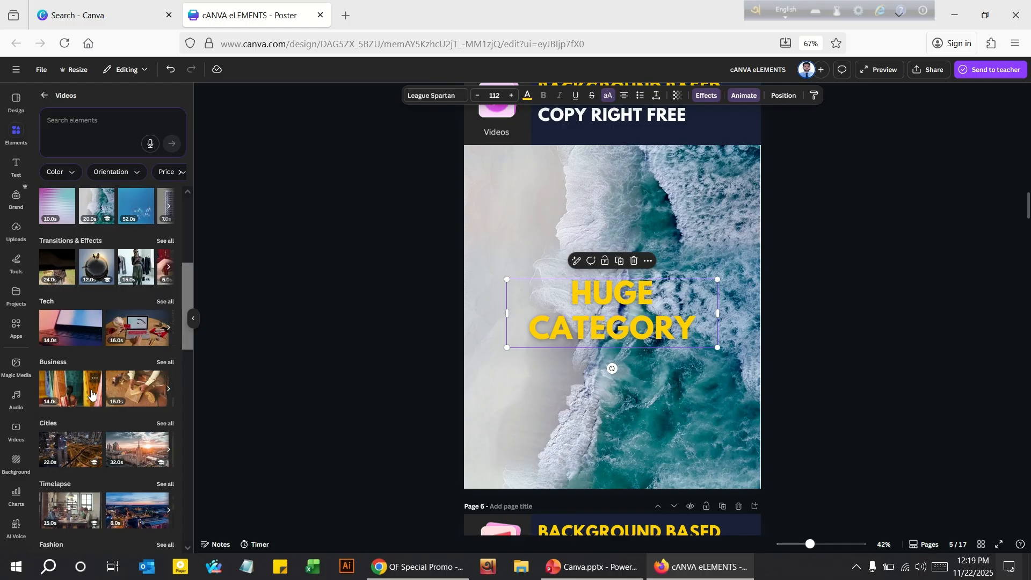
{"action": "scroll", "coordinate": [125, 438], "scroll_direction": "down", "scroll_amount": 2}
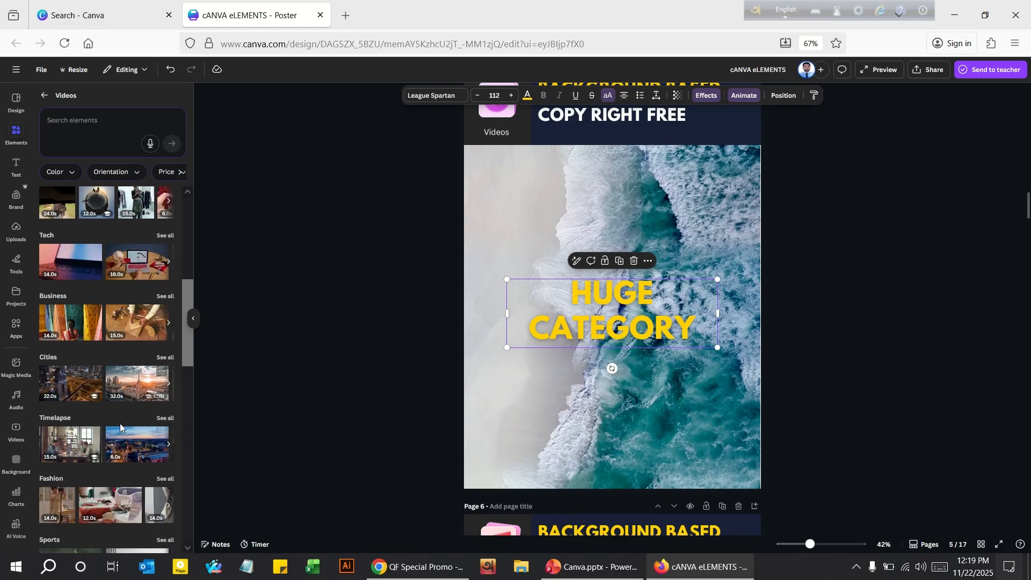
{"action": "left_click", "coordinate": [160, 357]}
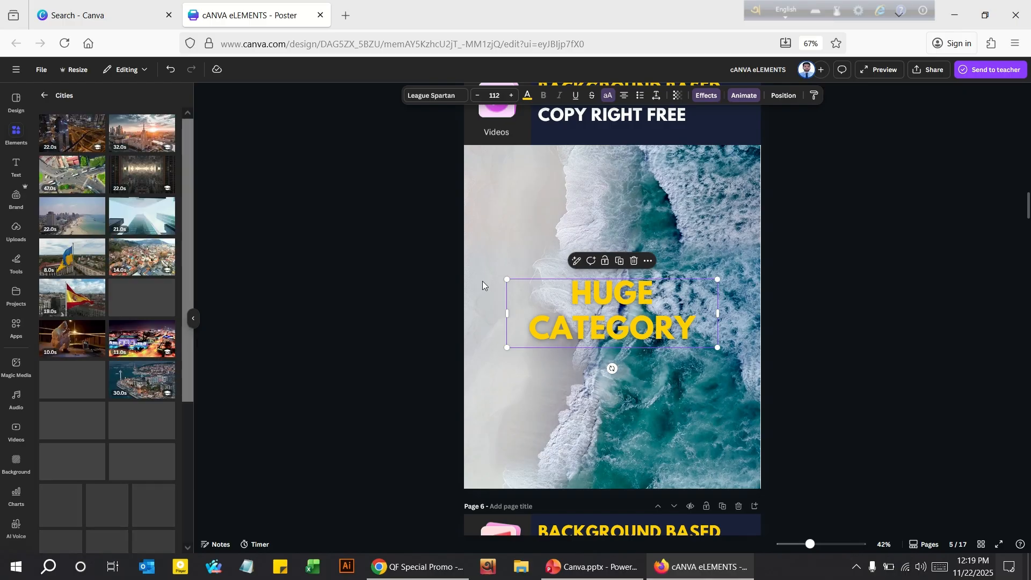
{"action": "left_click", "coordinate": [488, 214]}
{"action": "key", "text": "Delete"}
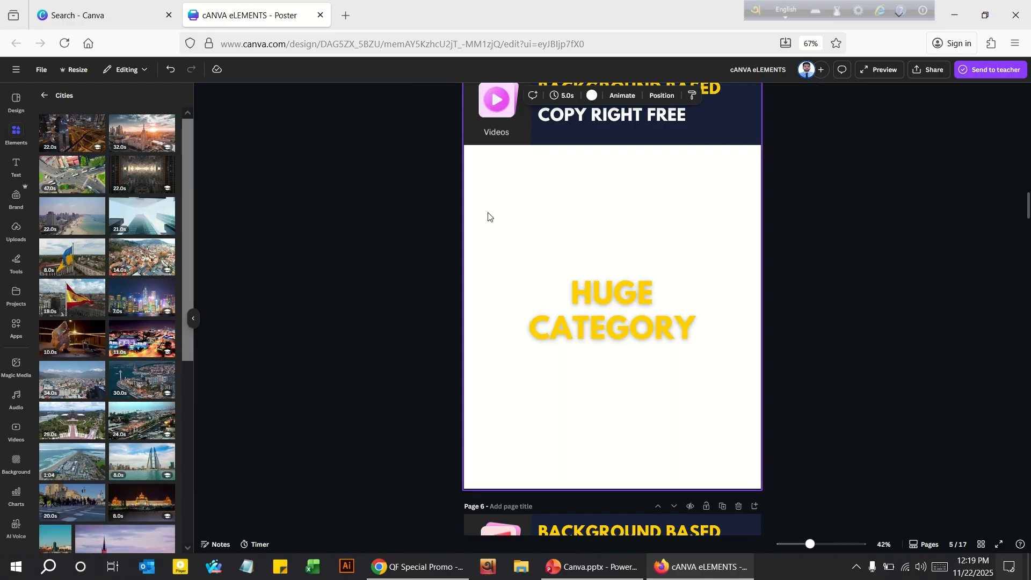
Insert the 19-second city video with the red and yellow flag and enlarge it past the page's full width.
{"action": "left_click", "coordinate": [68, 301]}
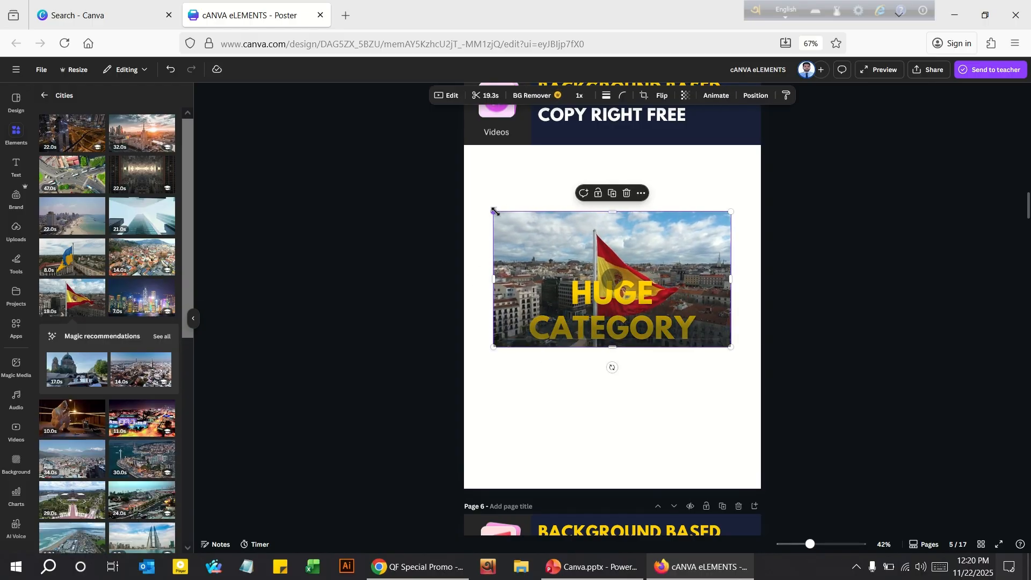
{"action": "left_click_drag", "start_coordinate": [494, 212], "coordinate": [387, 190]}
{"action": "left_click_drag", "start_coordinate": [514, 226], "coordinate": [559, 258]}
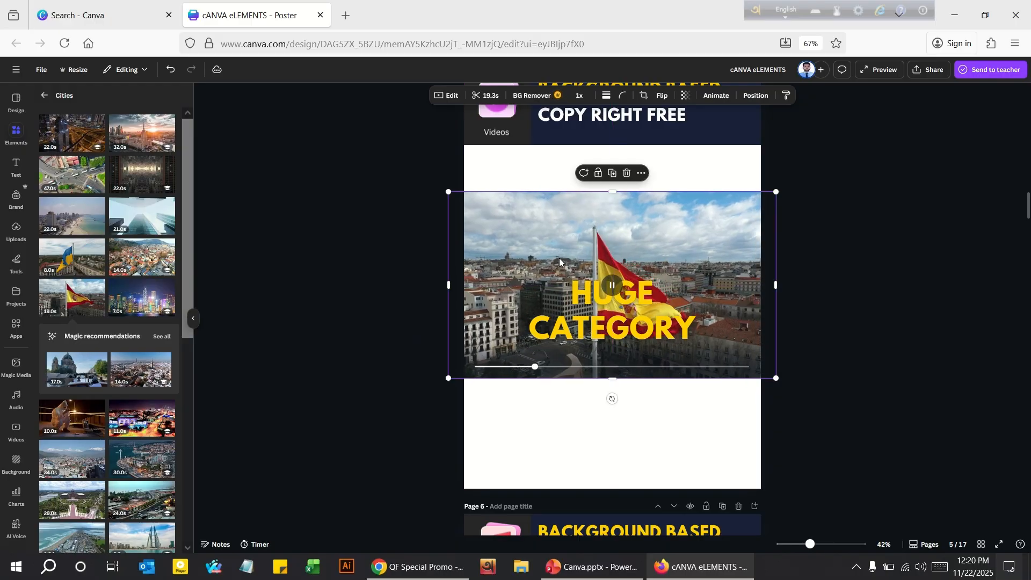
{"action": "left_click", "coordinate": [392, 231]}
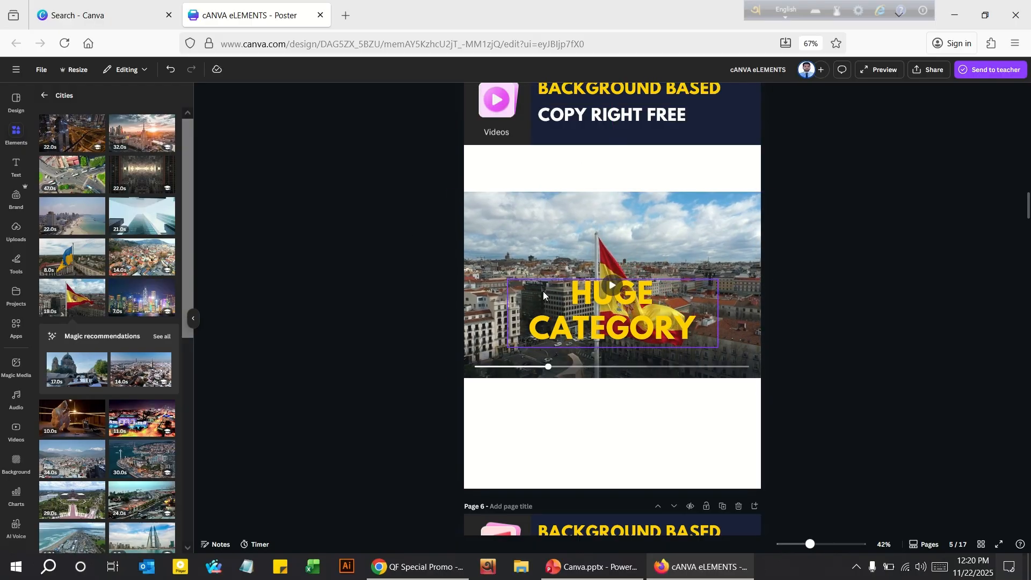
Delete the flag video from page 5 and insert the 12-second cyclist video from the Cities videos.
{"action": "left_click", "coordinate": [523, 242]}
{"action": "mouse_move", "coordinate": [523, 243]}
{"action": "left_mouse_down"}
{"action": "mouse_move", "coordinate": [533, 288]}
{"action": "mouse_move", "coordinate": [533, 245]}
{"action": "left_mouse_up"}
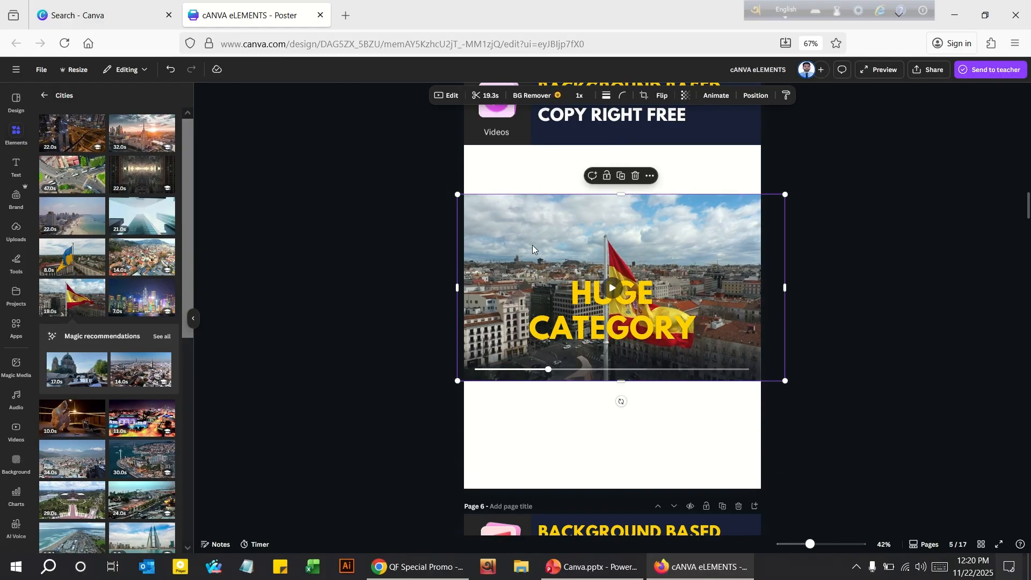
{"action": "key", "text": "Delete"}
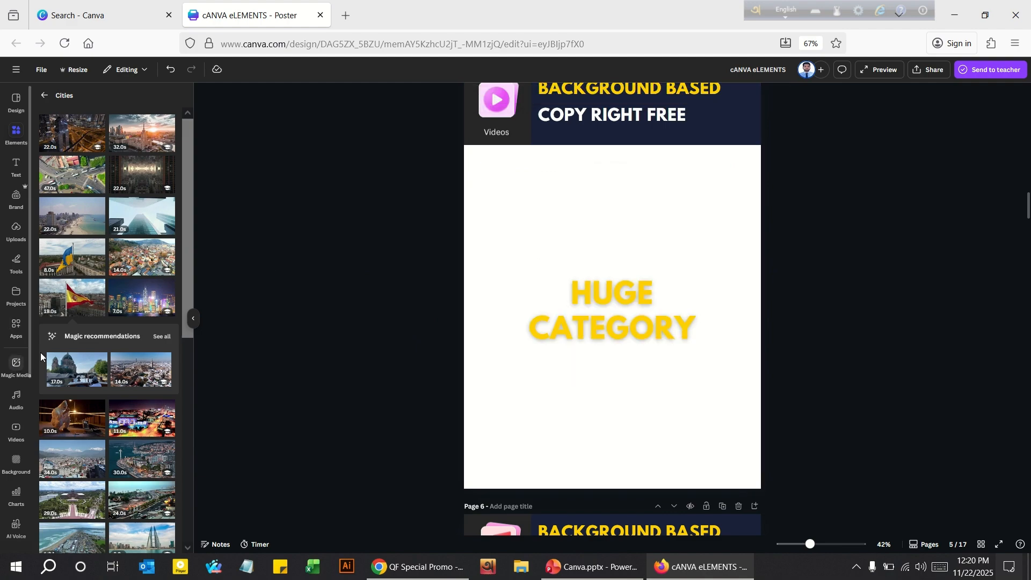
{"action": "scroll", "coordinate": [143, 296], "scroll_direction": "down", "scroll_amount": 7}
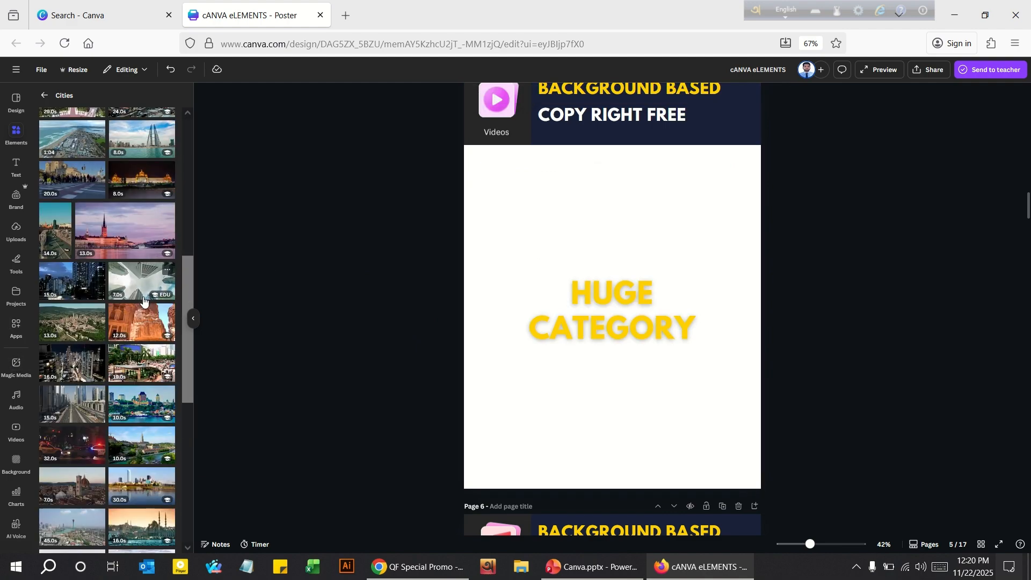
{"action": "scroll", "coordinate": [136, 321], "scroll_direction": "down", "scroll_amount": 7}
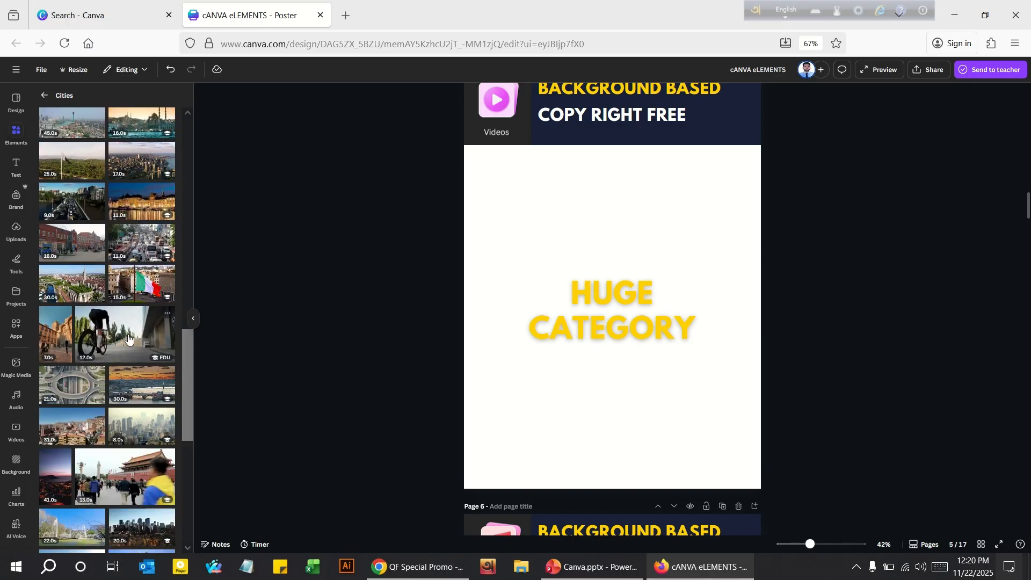
{"action": "left_click", "coordinate": [505, 258]}
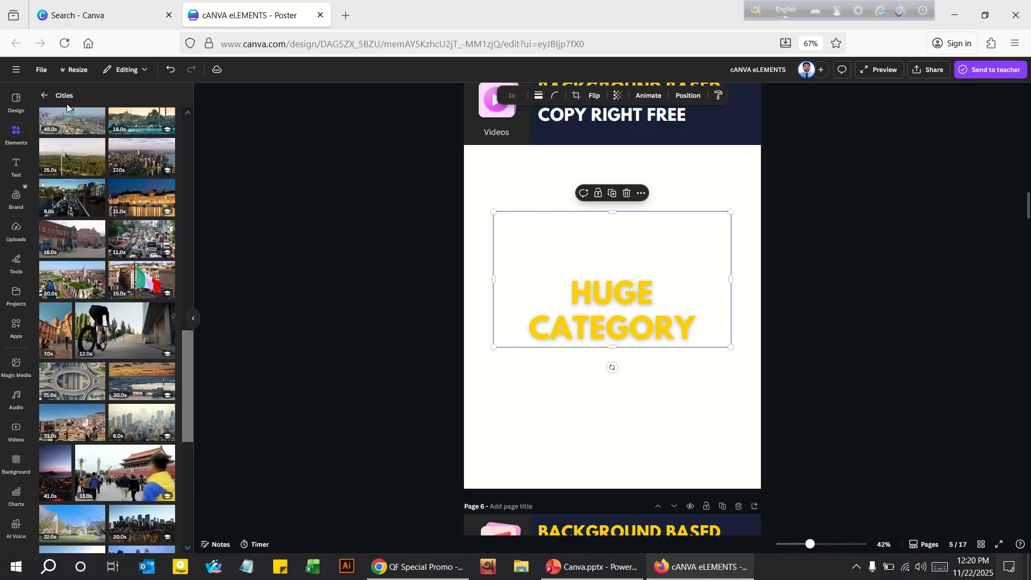
Insert the 17-second night city video from the Aerial shots category on page 5 and delete the cyclist video.
{"action": "left_click", "coordinate": [43, 96]}
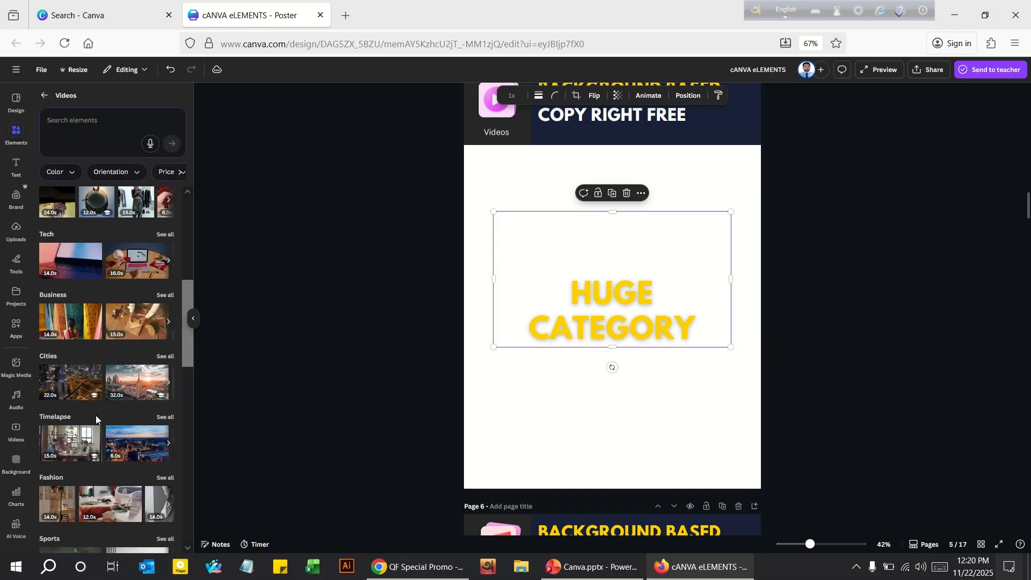
{"action": "scroll", "coordinate": [107, 449], "scroll_direction": "down", "scroll_amount": 1}
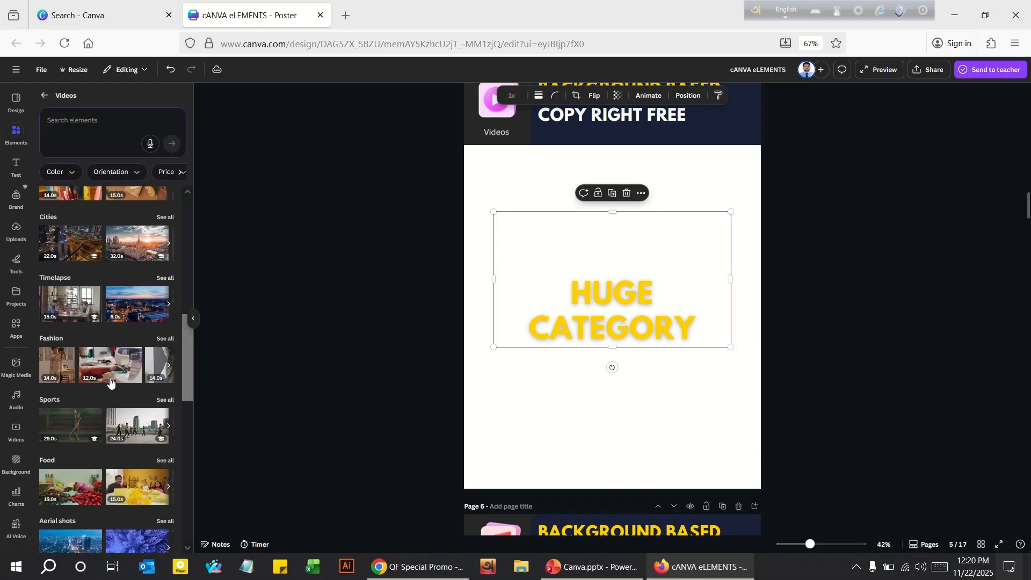
{"action": "scroll", "coordinate": [92, 307], "scroll_direction": "down", "scroll_amount": 1}
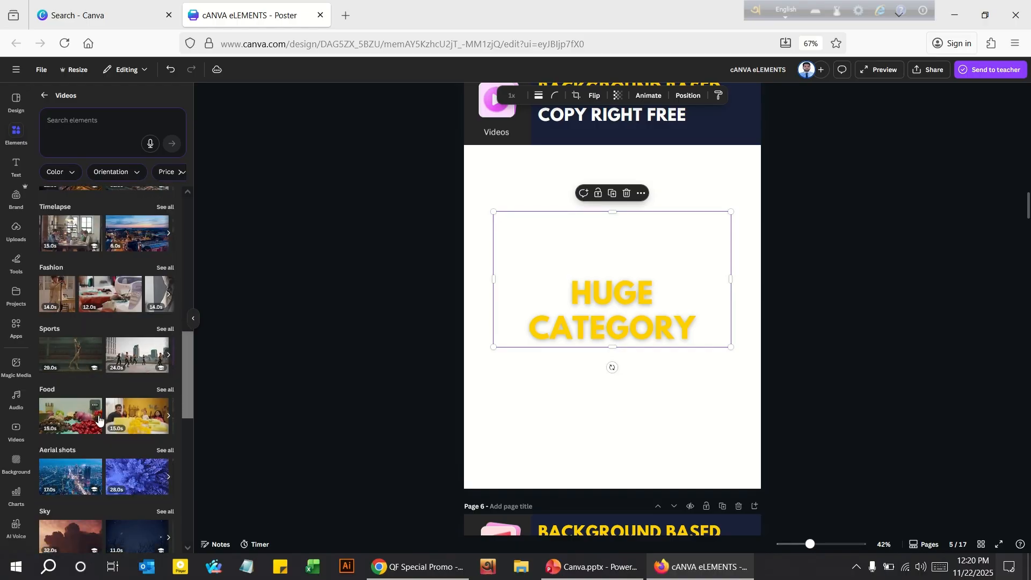
{"action": "scroll", "coordinate": [98, 419], "scroll_direction": "down", "scroll_amount": 1}
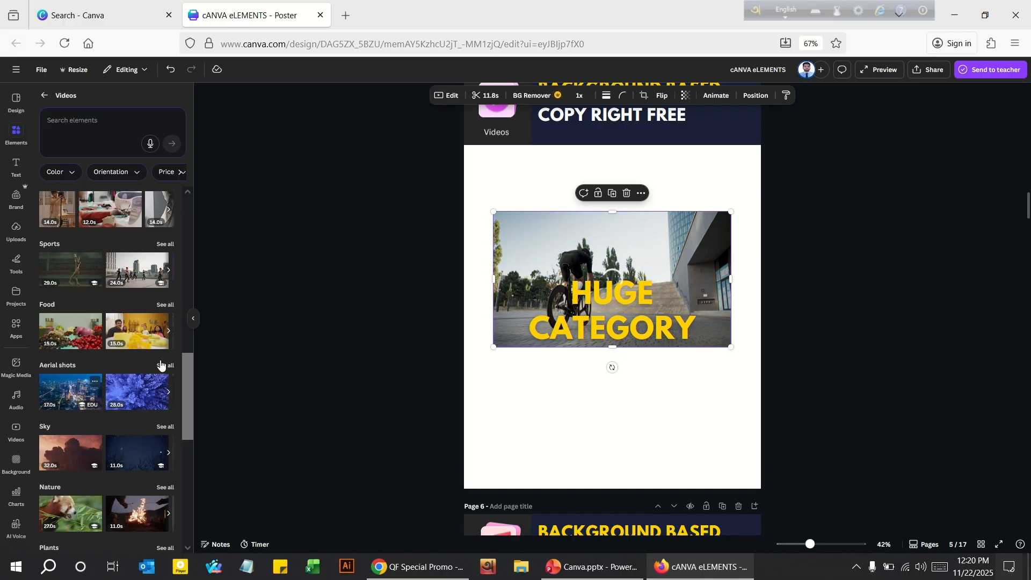
{"action": "left_click_drag", "start_coordinate": [70, 392], "coordinate": [526, 275]}
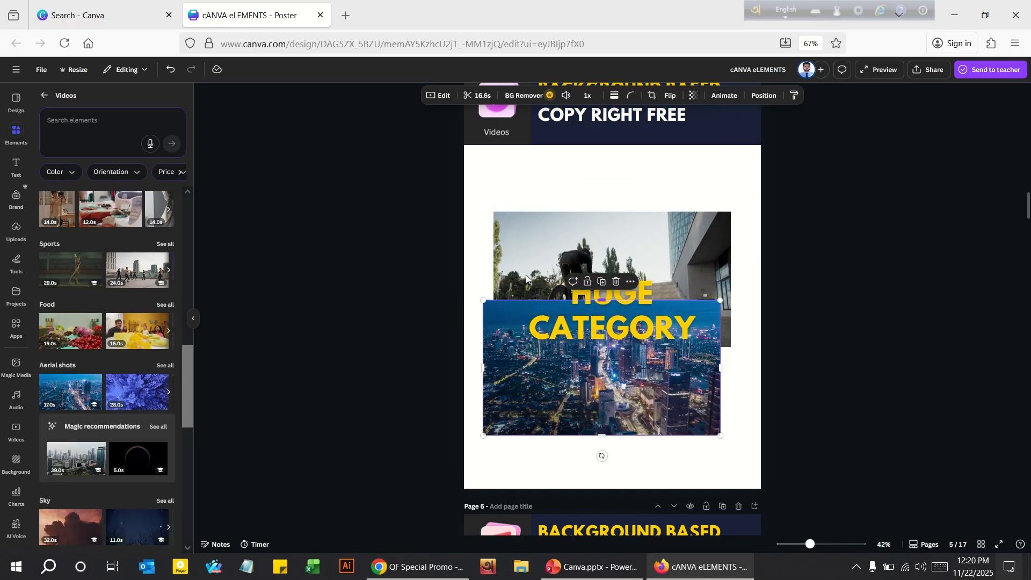
{"action": "left_click", "coordinate": [526, 275]}
{"action": "key", "text": "Delete"}
Align the aerial city video to the page's left edge, enlarge it to the page's width and lower the HUGE CATEGORY text.
{"action": "left_click_drag", "start_coordinate": [546, 378], "coordinate": [528, 263]}
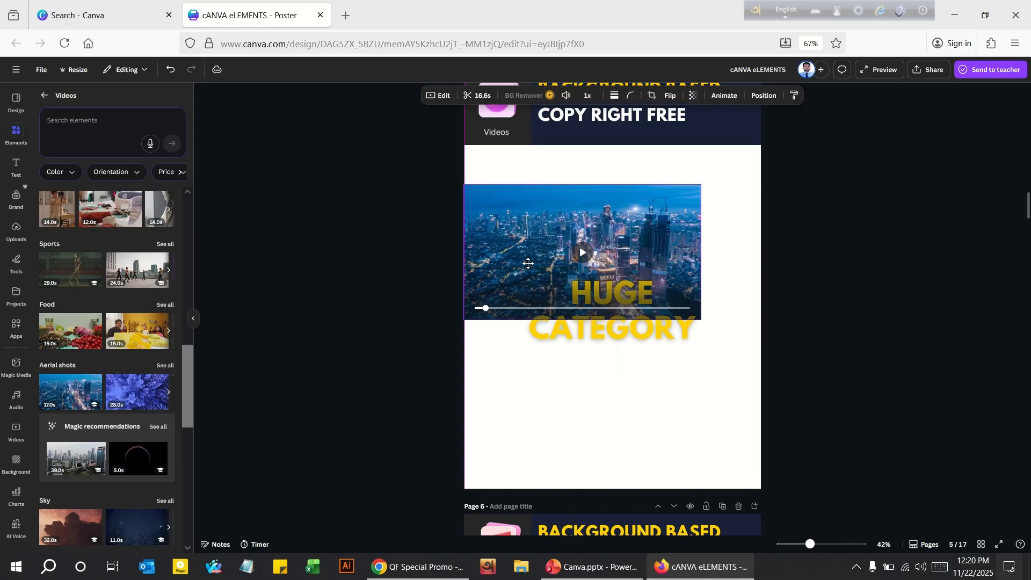
{"action": "left_click_drag", "start_coordinate": [701, 319], "coordinate": [765, 354]}
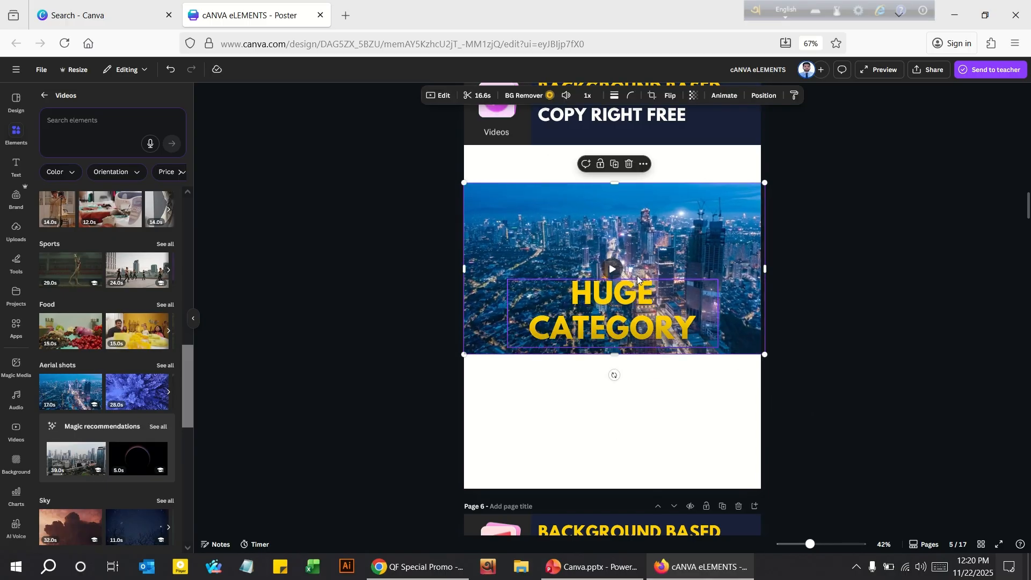
{"action": "left_click_drag", "start_coordinate": [605, 311], "coordinate": [608, 356]}
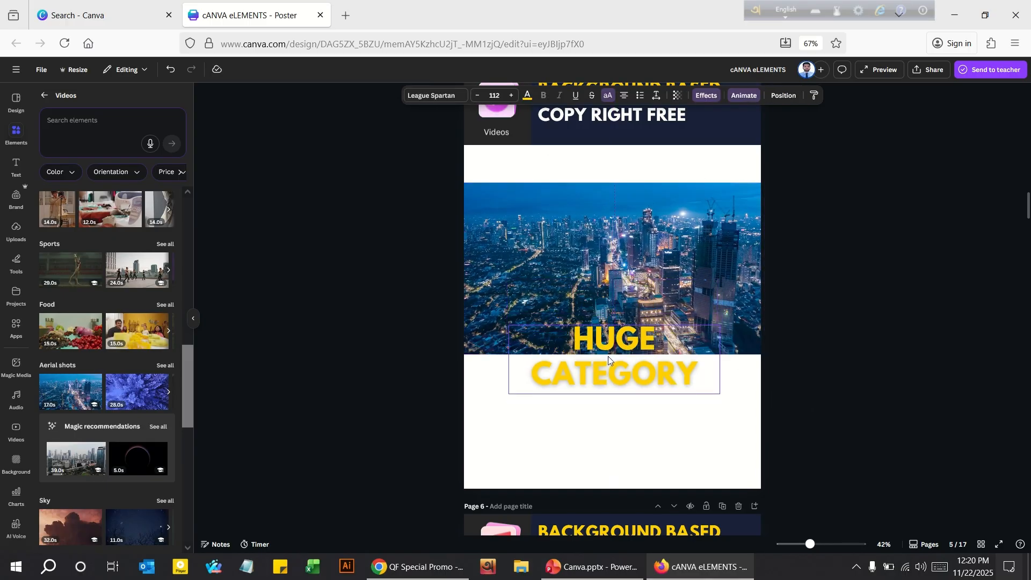
{"action": "left_click", "coordinate": [608, 276]}
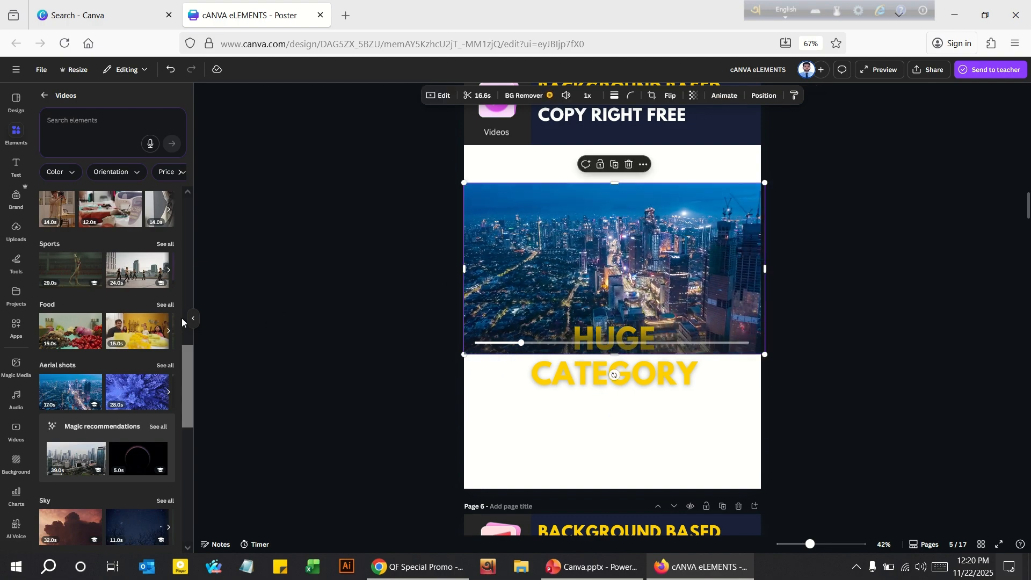
Browse the remaining video categories, search the videos for "machine" and look through the clips found.
{"action": "scroll", "coordinate": [16, 398], "scroll_direction": "down", "scroll_amount": 5}
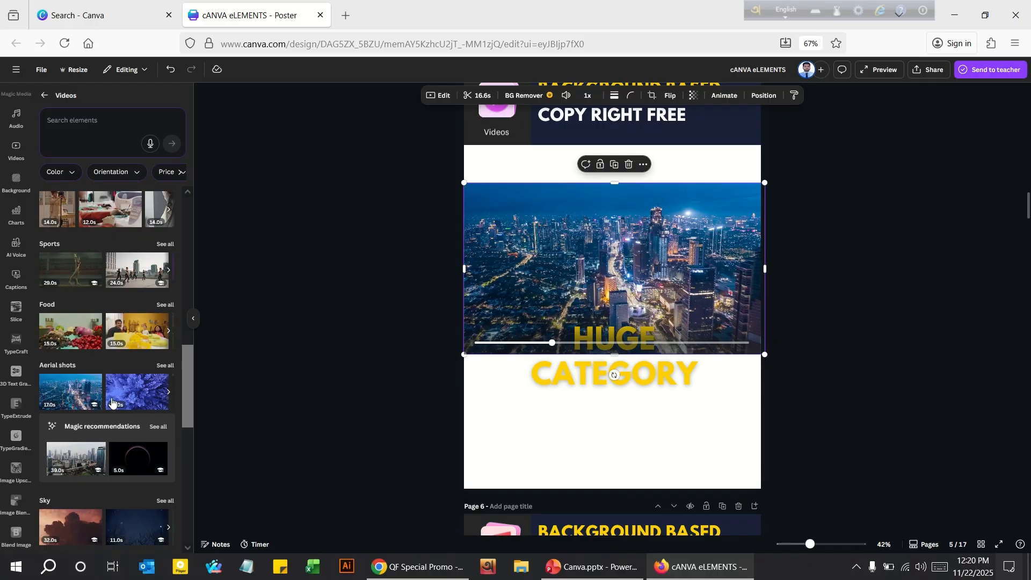
{"action": "scroll", "coordinate": [112, 401], "scroll_direction": "down", "scroll_amount": 5}
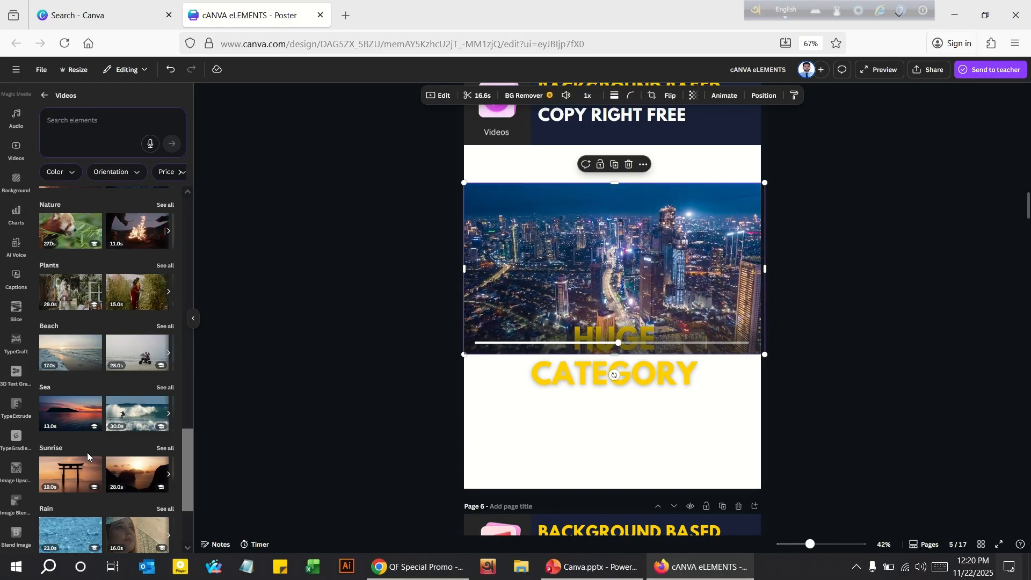
{"action": "scroll", "coordinate": [88, 454], "scroll_direction": "down", "scroll_amount": 3}
{"action": "scroll", "coordinate": [95, 352], "scroll_direction": "up", "scroll_amount": 15}
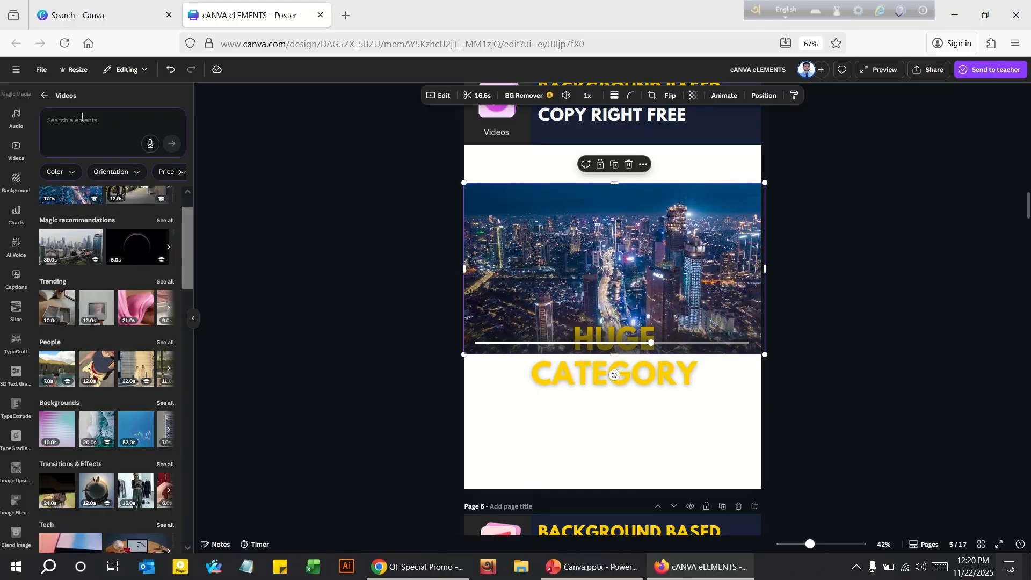
{"action": "left_click", "coordinate": [81, 119]}
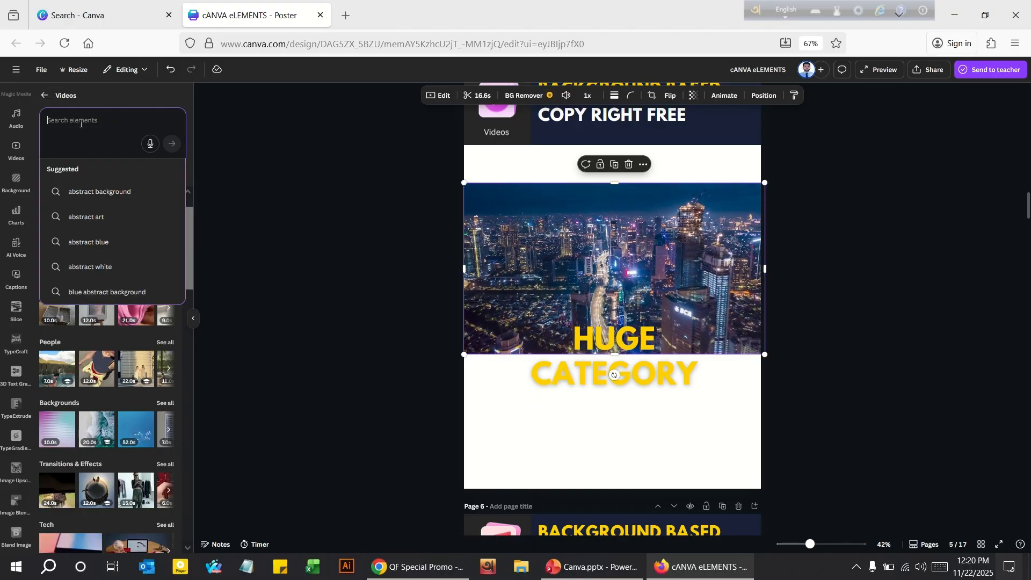
{"action": "type", "text": "ma"}
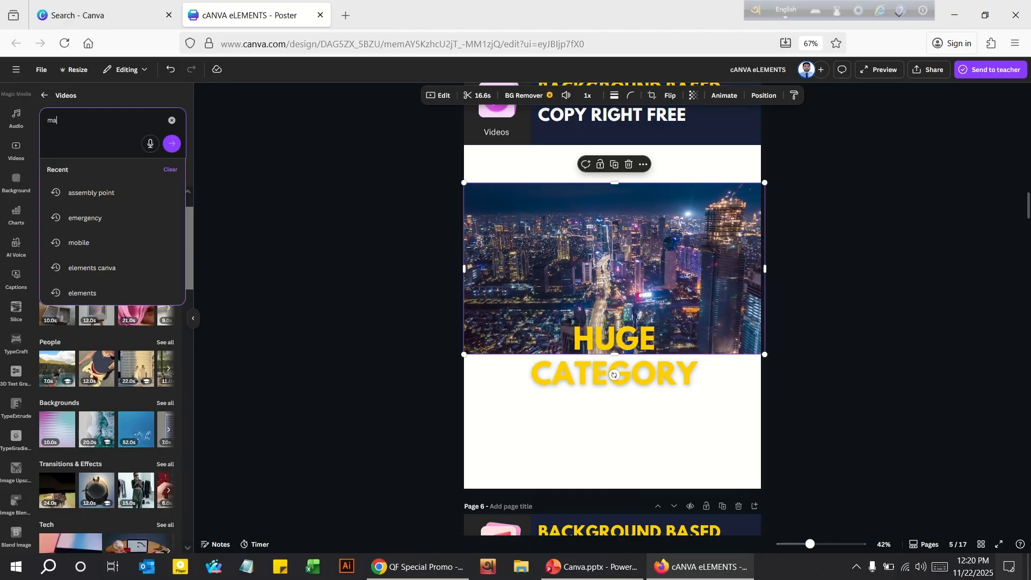
{"action": "type", "text": "chine"}
{"action": "key", "text": "Return"}
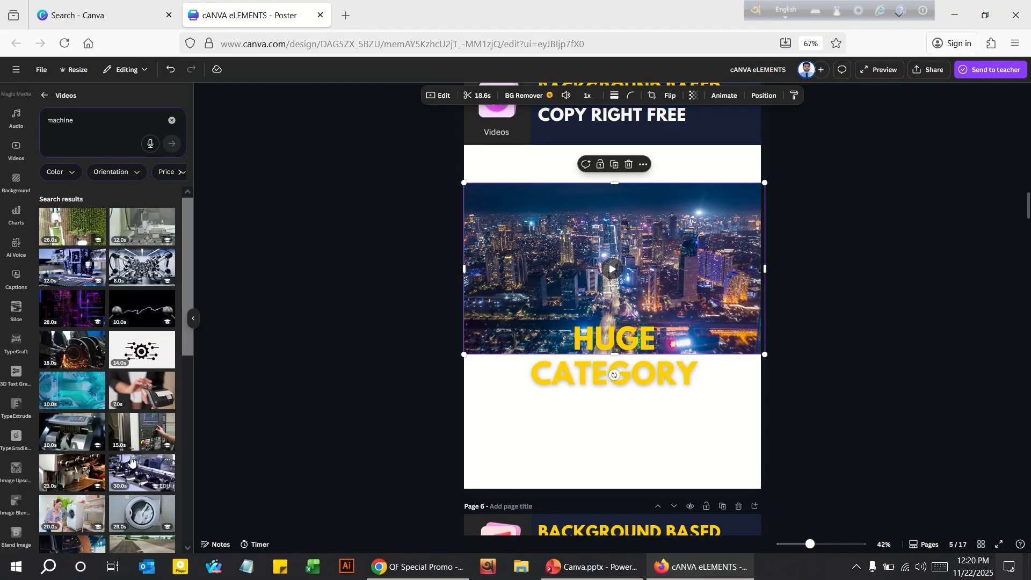
{"action": "scroll", "coordinate": [131, 460], "scroll_direction": "down", "scroll_amount": 10}
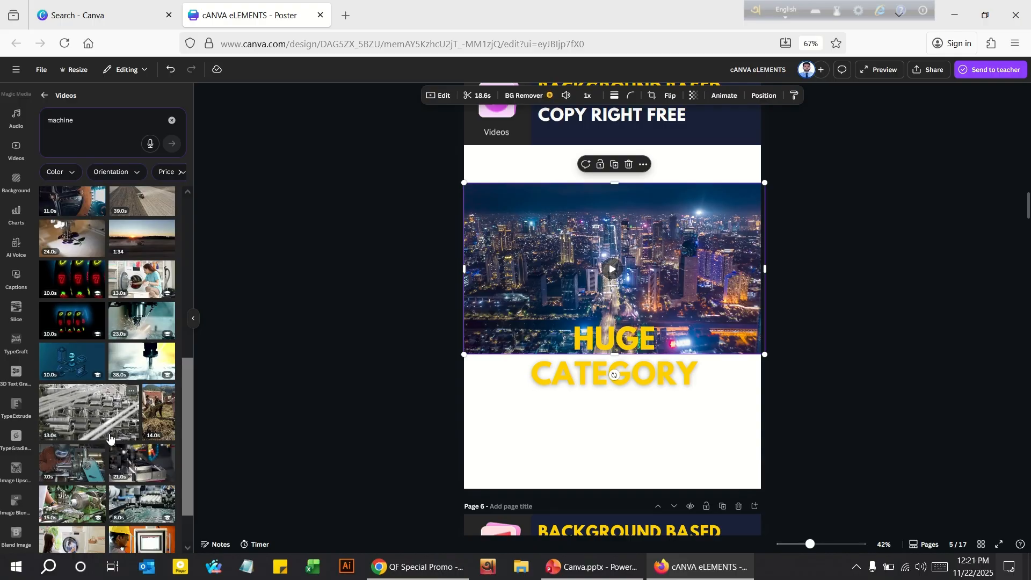
Insert the 15-second green lathe video on page 5 and delete the aerial city video behind it.
{"action": "left_click", "coordinate": [84, 497]}
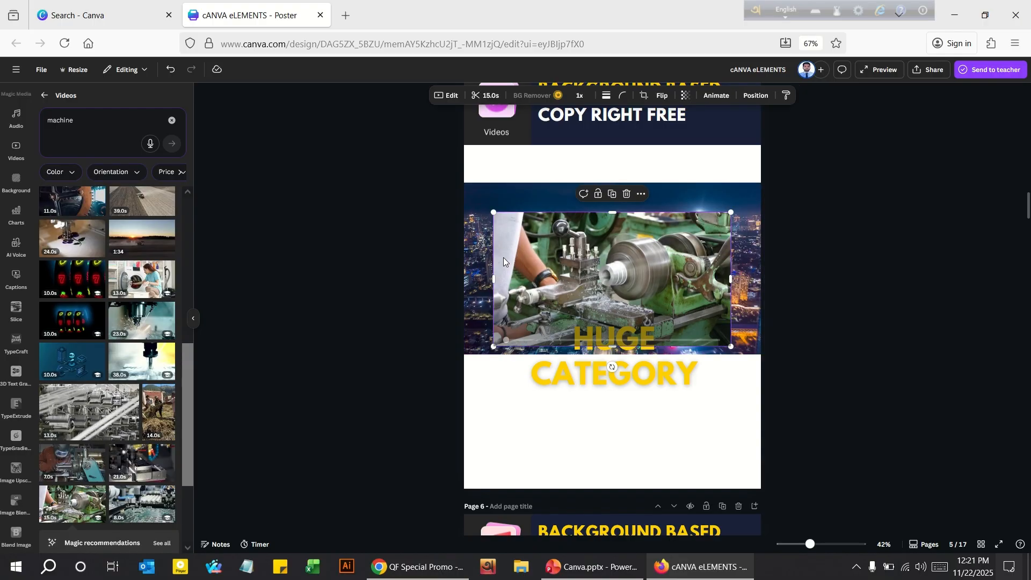
{"action": "left_click", "coordinate": [479, 251]}
{"action": "key", "text": "Delete"}
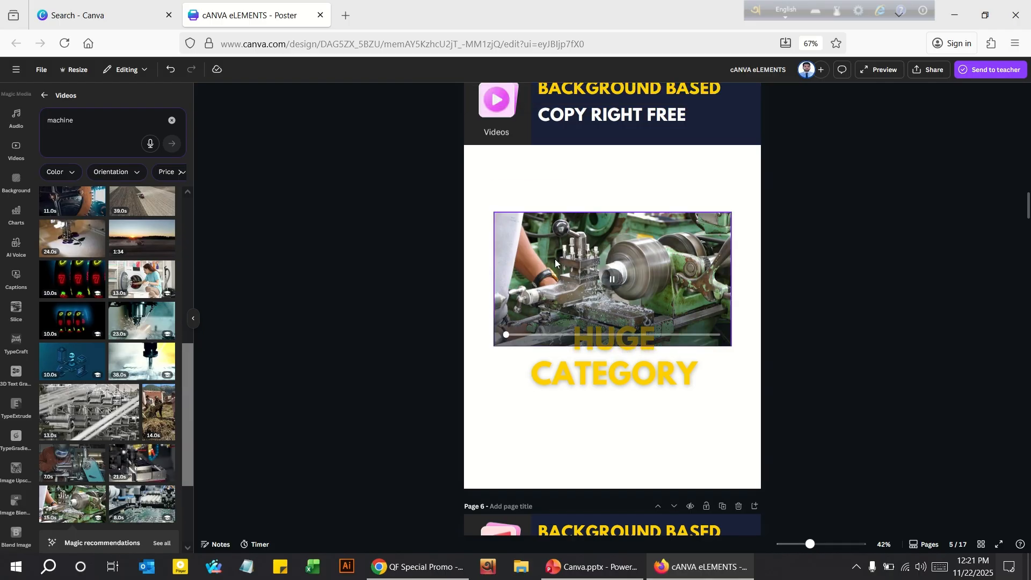
Enlarge the lathe video to the full page width below the header and center the HUGE CATEGORY text beneath it.
{"action": "left_click_drag", "start_coordinate": [555, 262], "coordinate": [526, 219]}
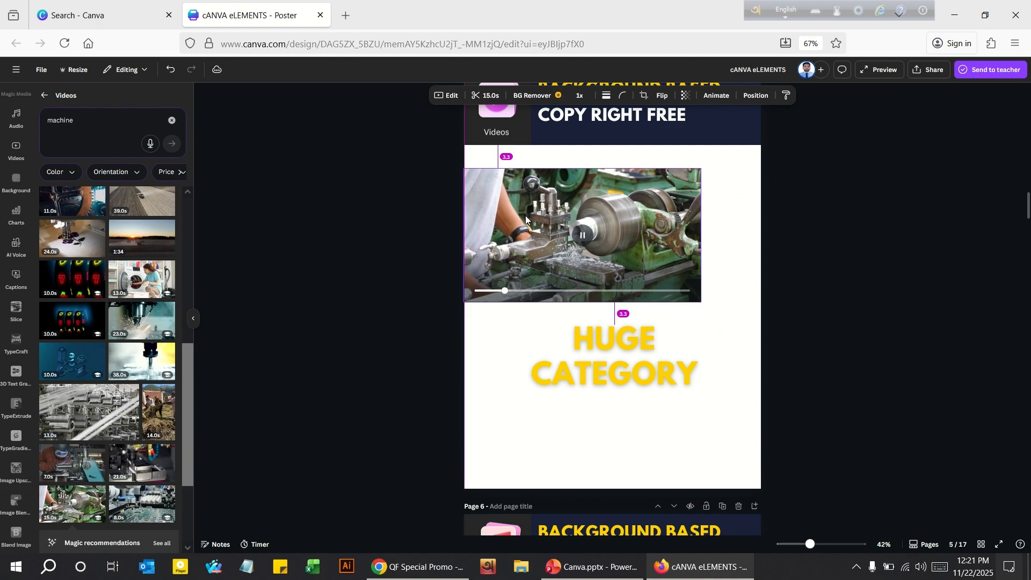
{"action": "left_click_drag", "start_coordinate": [702, 302], "coordinate": [759, 336]}
{"action": "left_click", "coordinate": [635, 357]}
{"action": "left_click_drag", "start_coordinate": [635, 357], "coordinate": [630, 396]}
{"action": "left_click", "coordinate": [616, 254]}
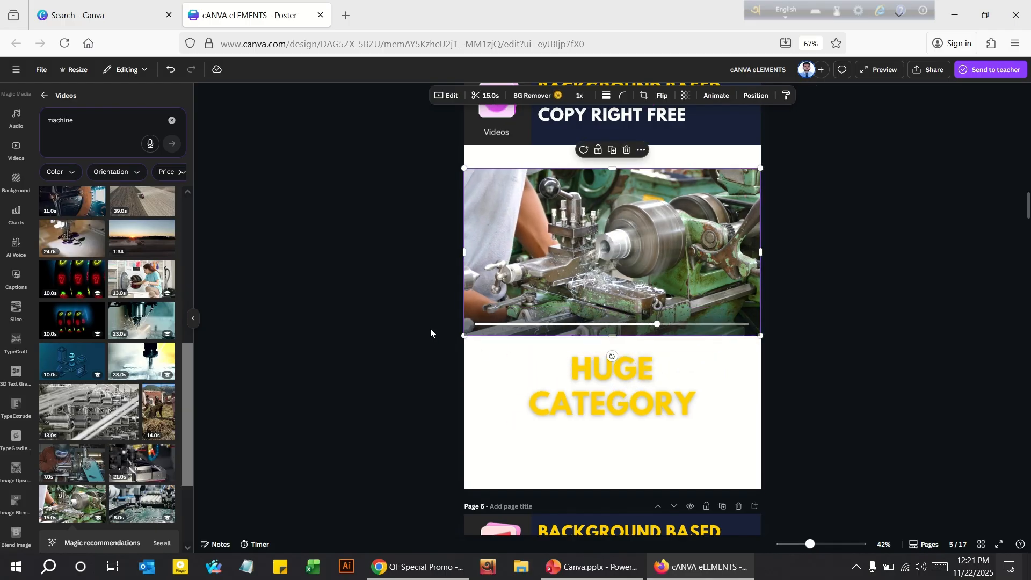
{"action": "left_click", "coordinate": [513, 362]}
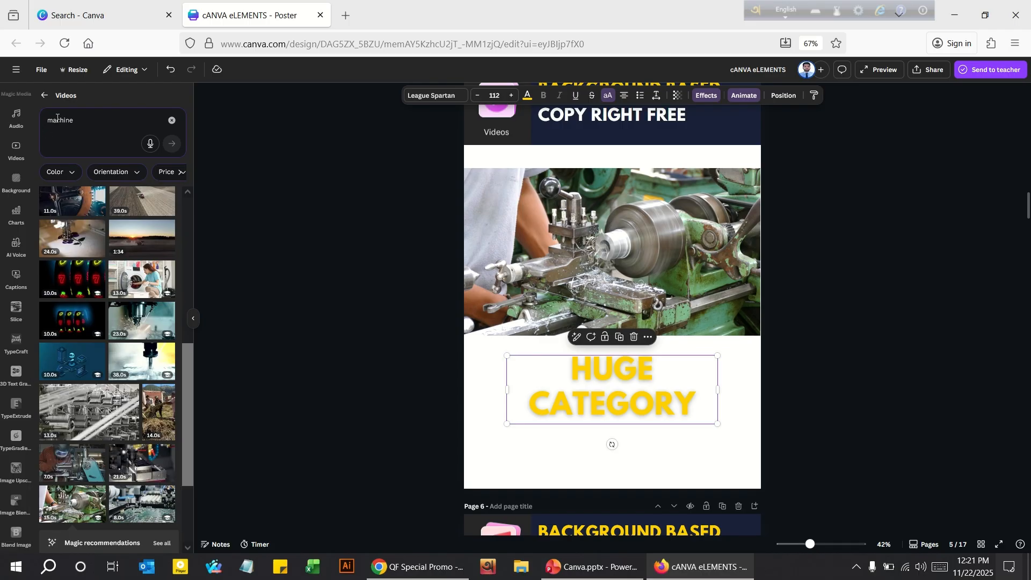
Open the Audio element category, go to page 6 and look through the audio tracks and search suggestions.
{"action": "left_click", "coordinate": [44, 98]}
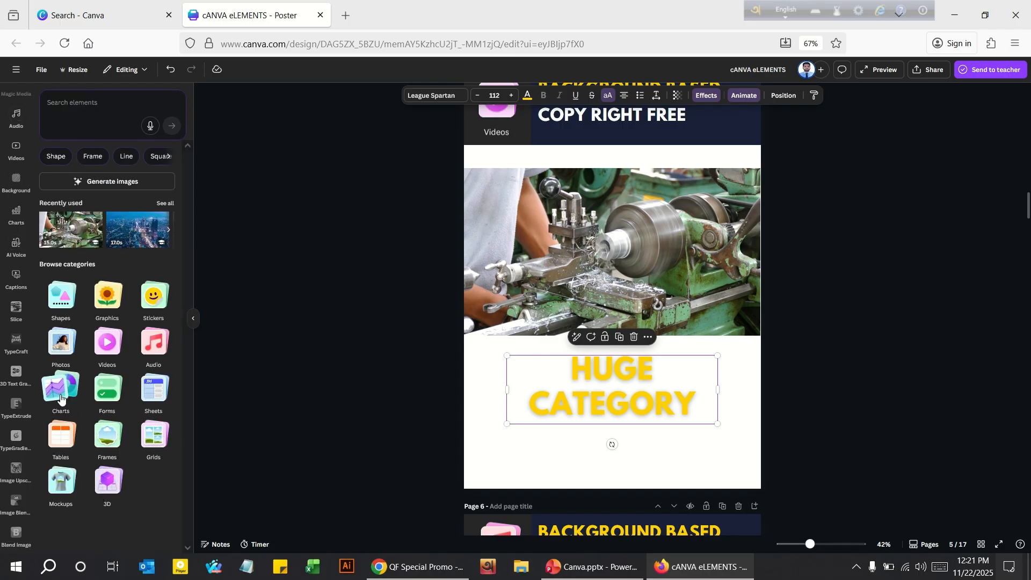
{"action": "left_click", "coordinate": [159, 348]}
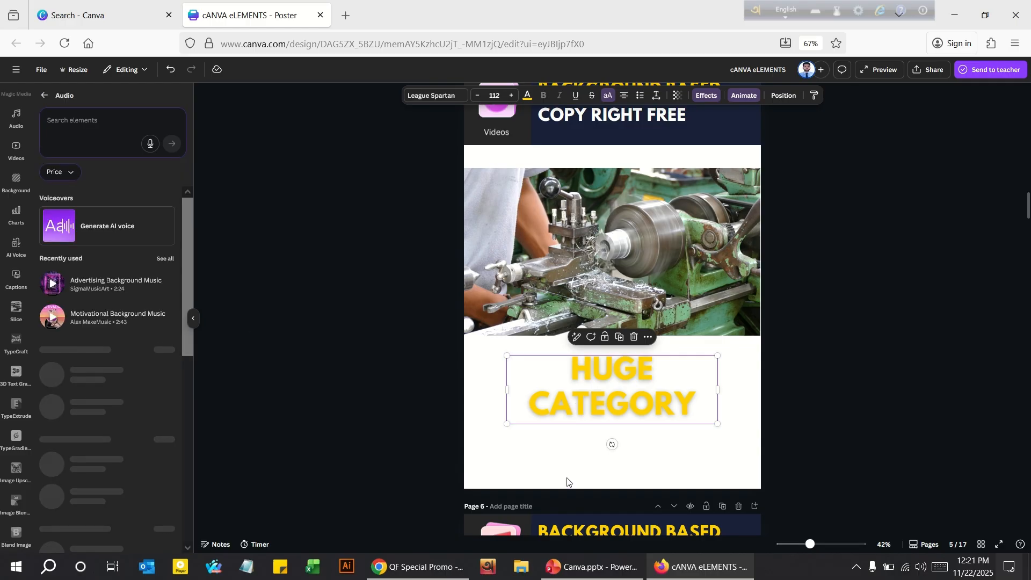
{"action": "scroll", "coordinate": [565, 482], "scroll_direction": "down", "scroll_amount": 5}
{"action": "left_click", "coordinate": [559, 293]}
{"action": "scroll", "coordinate": [559, 292], "scroll_direction": "up", "scroll_amount": 3}
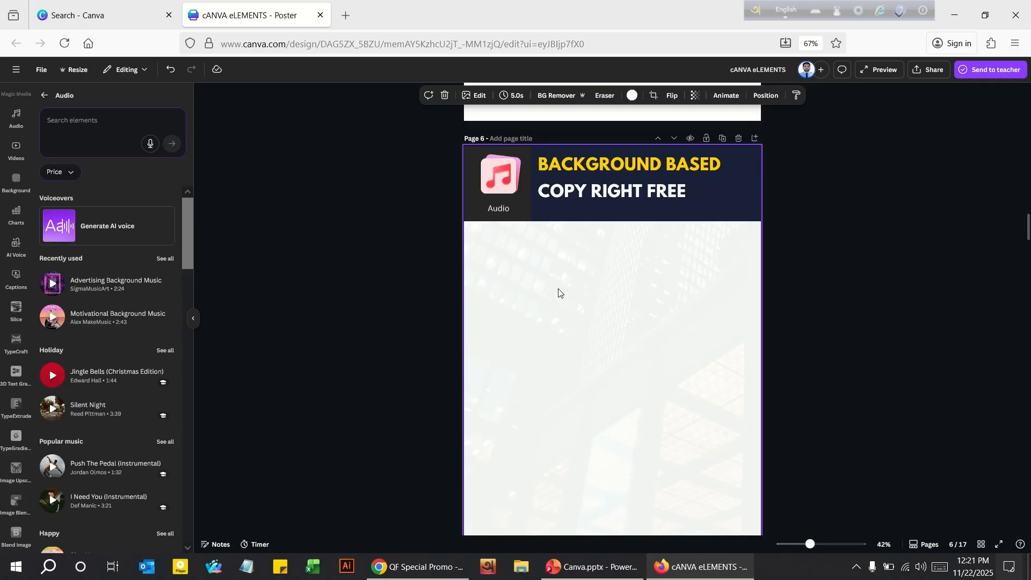
{"action": "left_click", "coordinate": [626, 200]}
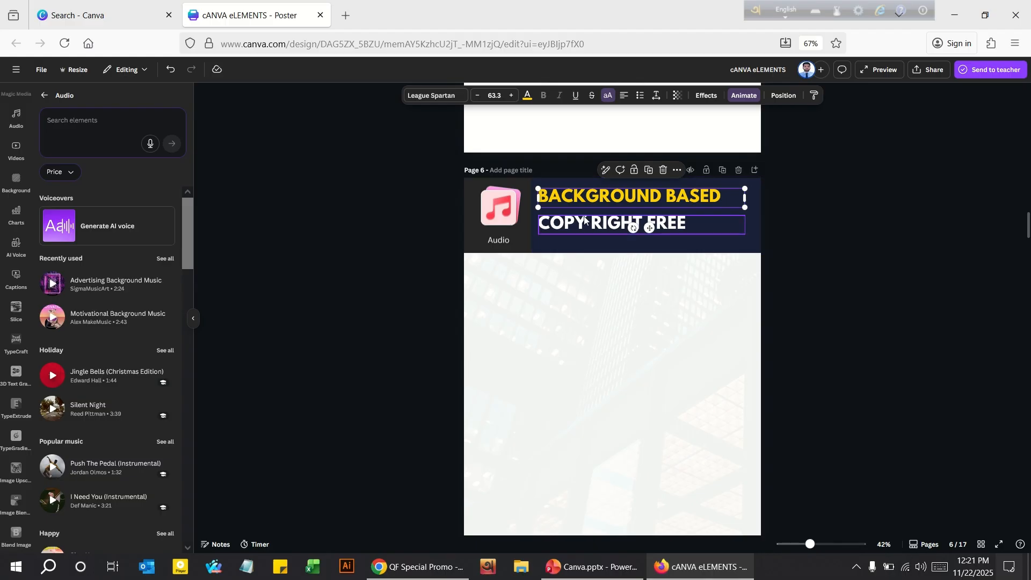
{"action": "left_click", "coordinate": [519, 296]}
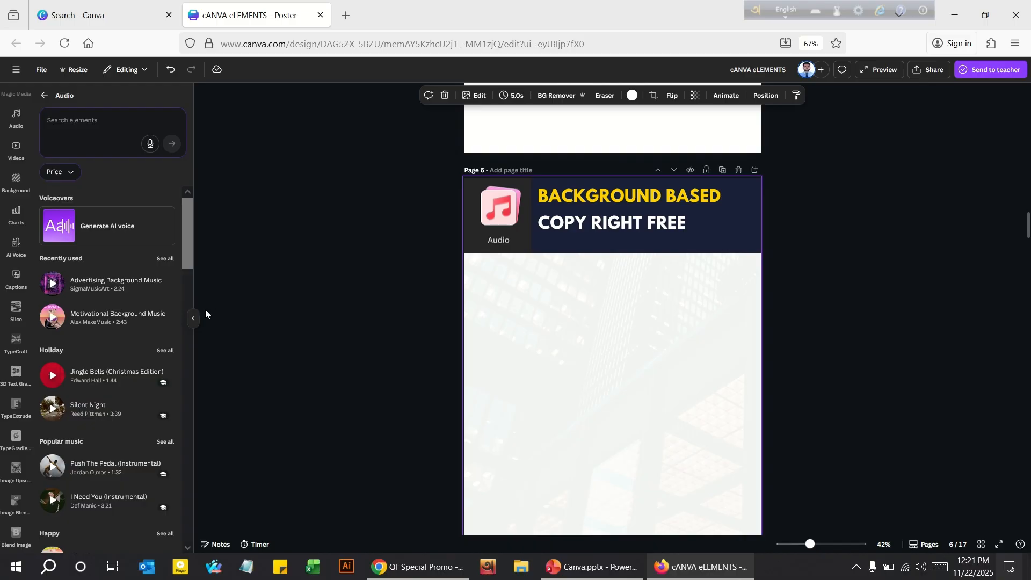
{"action": "scroll", "coordinate": [91, 403], "scroll_direction": "down", "scroll_amount": 8}
{"action": "scroll", "coordinate": [88, 405], "scroll_direction": "up", "scroll_amount": 8}
{"action": "left_click", "coordinate": [84, 119]}
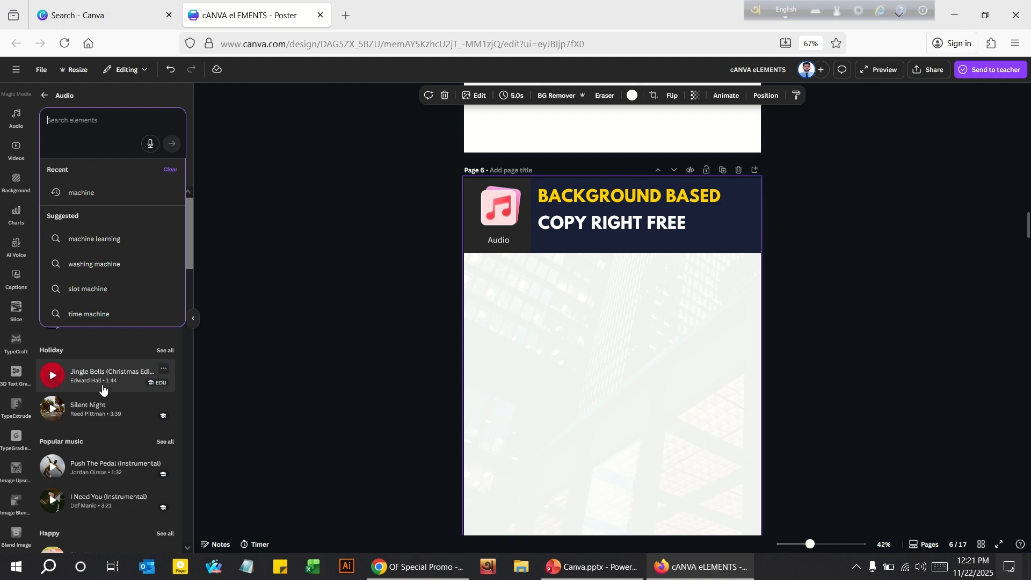
Go to page 7, open the Charts element category and look through the available chart types.
{"action": "left_click", "coordinate": [45, 95]}
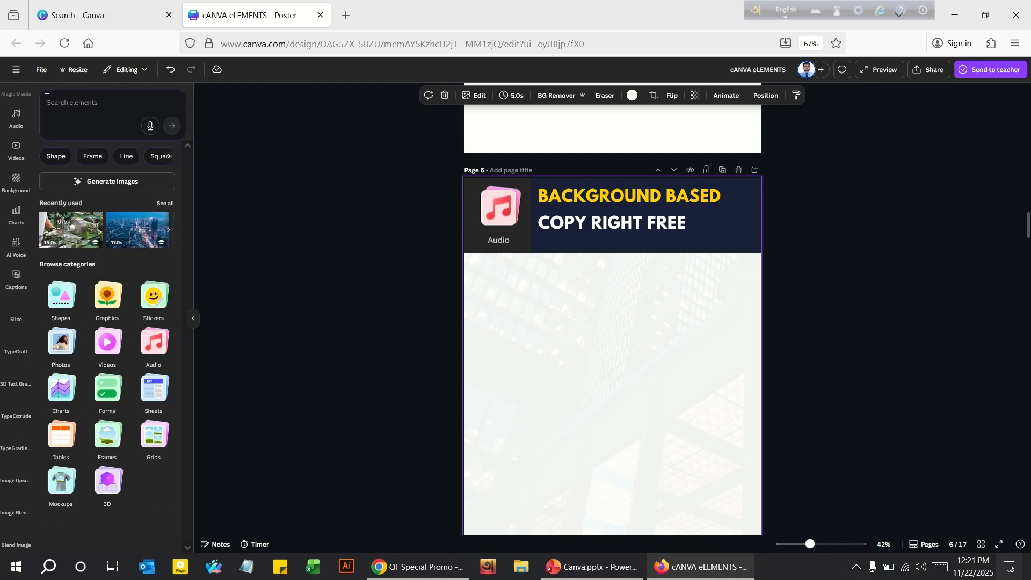
{"action": "scroll", "coordinate": [445, 394], "scroll_direction": "down", "scroll_amount": 5}
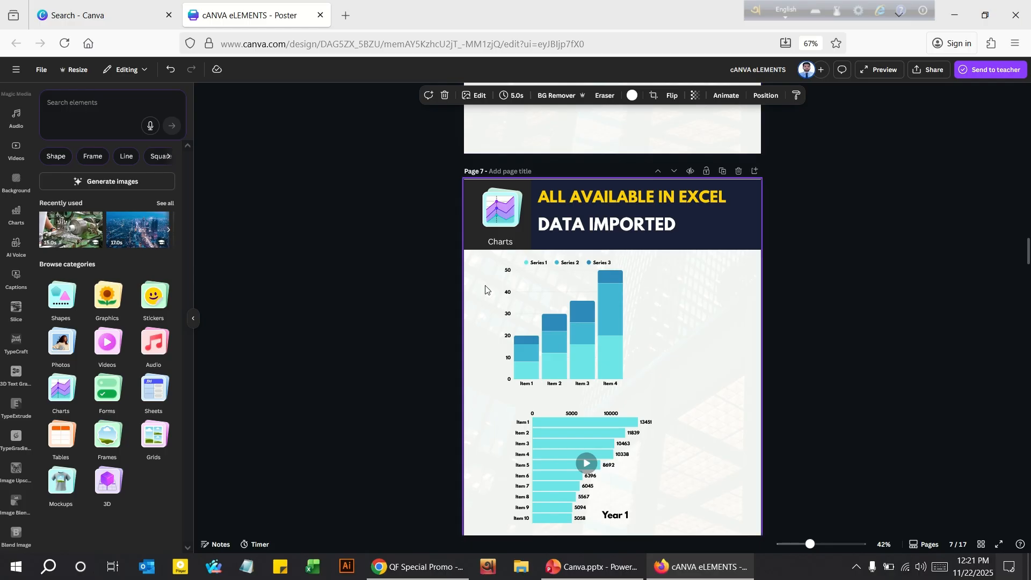
{"action": "left_click", "coordinate": [62, 390]}
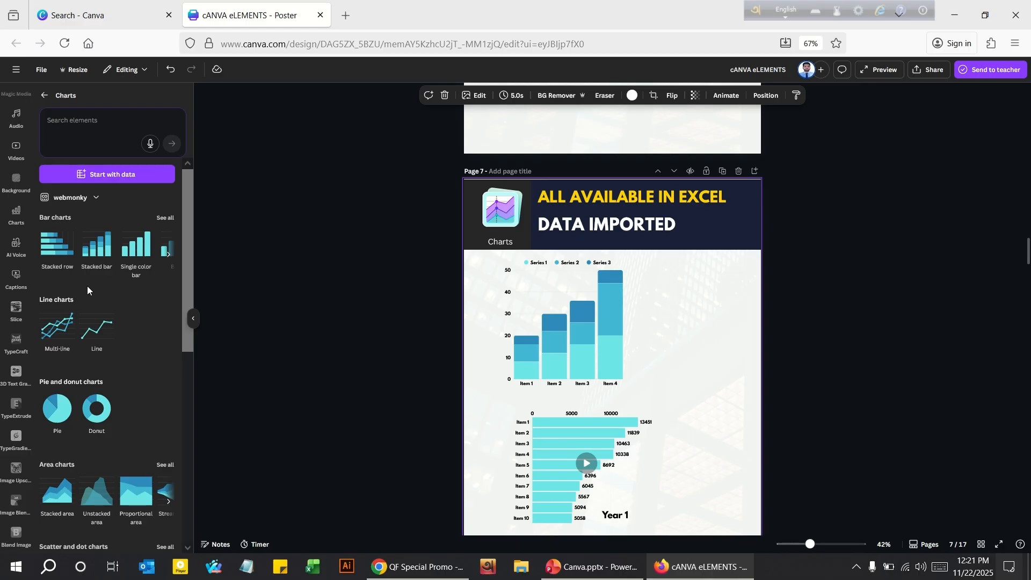
{"action": "scroll", "coordinate": [74, 390], "scroll_direction": "down", "scroll_amount": 5}
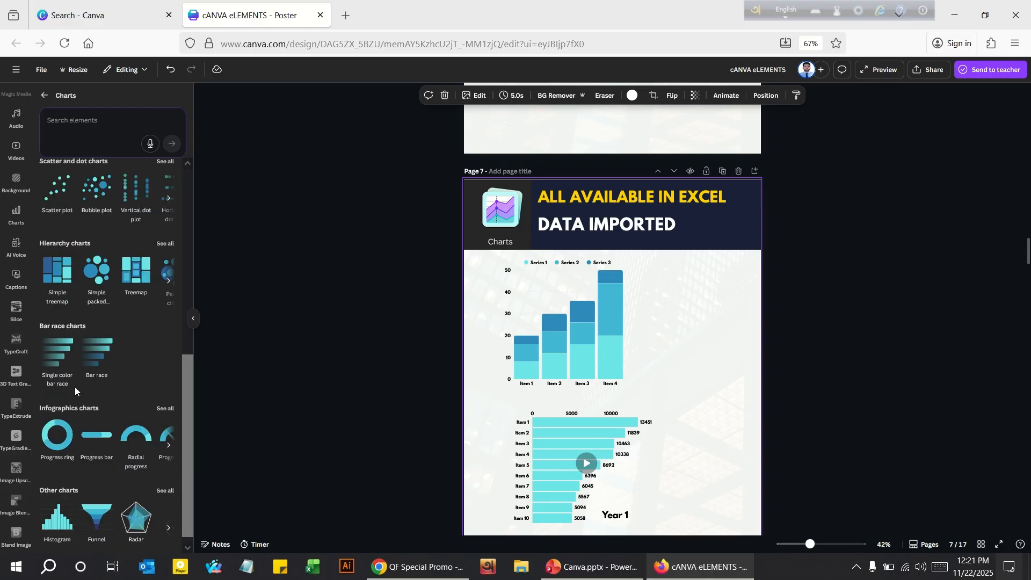
{"action": "scroll", "coordinate": [133, 417], "scroll_direction": "up", "scroll_amount": 5}
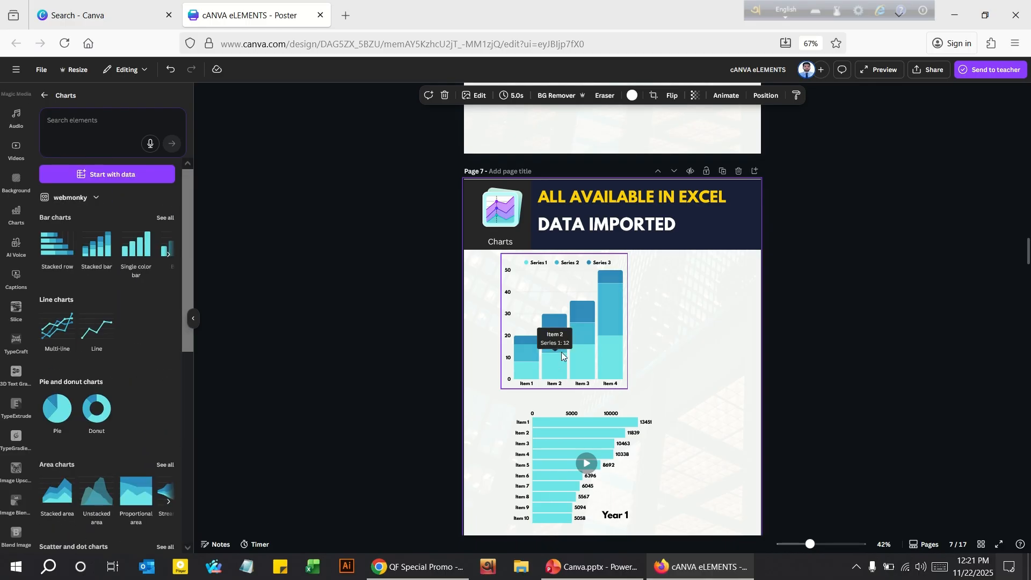
Select the stacked bar chart on page 7.
{"action": "scroll", "coordinate": [563, 354], "scroll_direction": "up", "scroll_amount": 5}
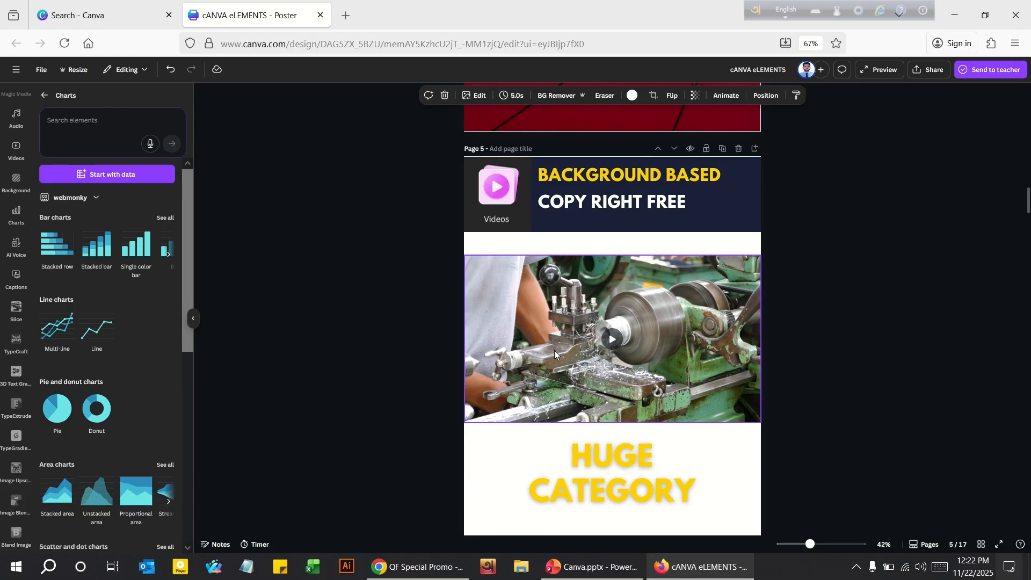
{"action": "scroll", "coordinate": [549, 332], "scroll_direction": "down", "scroll_amount": 2}
{"action": "scroll", "coordinate": [549, 332], "scroll_direction": "down", "scroll_amount": 6}
{"action": "left_click", "coordinate": [551, 325]}
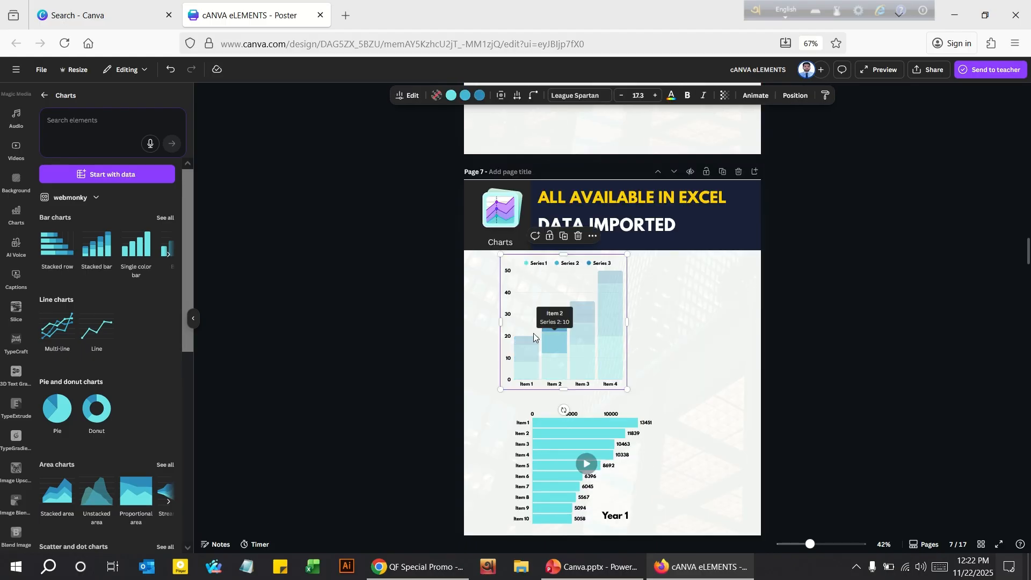